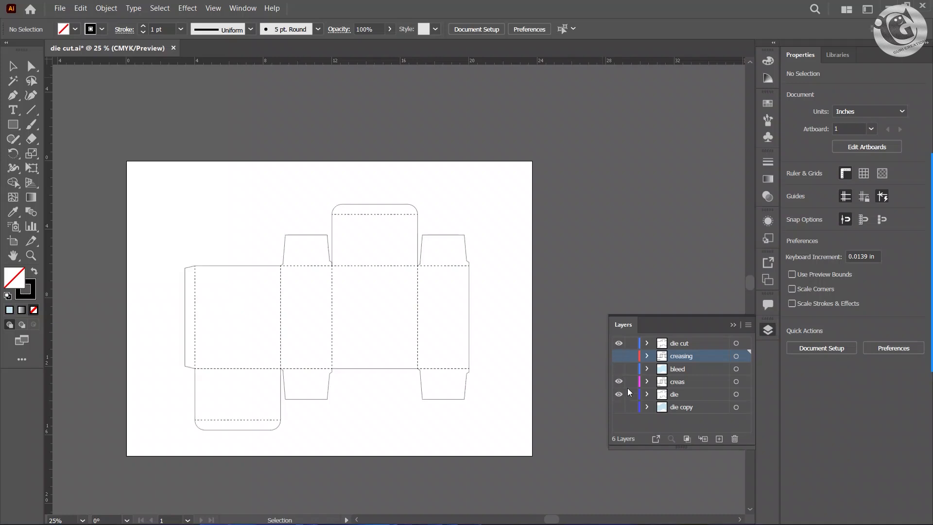
Move the creas and die layers directly below the die cut layer in the layer order.
{"action": "left_click_drag", "start_coordinate": [666, 383], "coordinate": [665, 350]}
{"action": "left_click", "coordinate": [664, 391]}
{"action": "left_click_drag", "start_coordinate": [664, 387], "coordinate": [663, 365]}
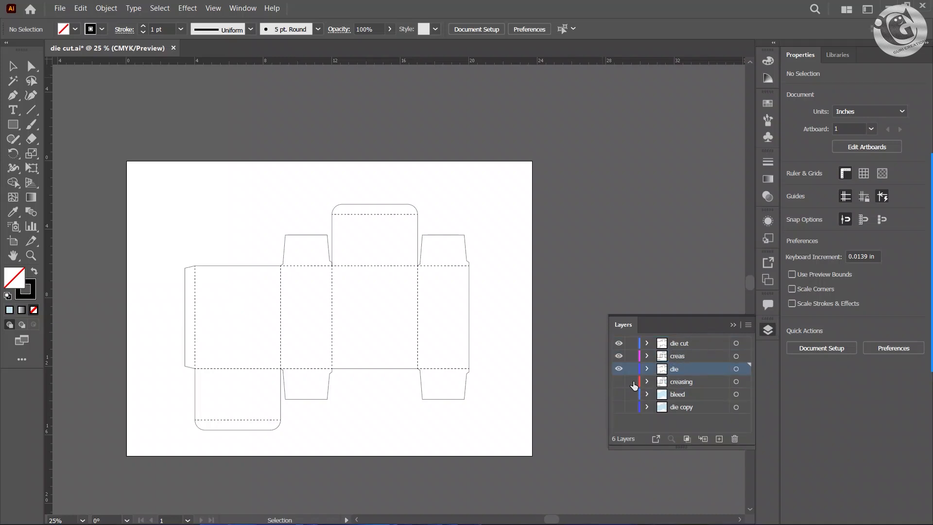
Lock the hidden creasing, bleed and die copy layers, and add a new layer above the die cut layer.
{"action": "left_click", "coordinate": [680, 343]}
{"action": "left_click", "coordinate": [718, 439]}
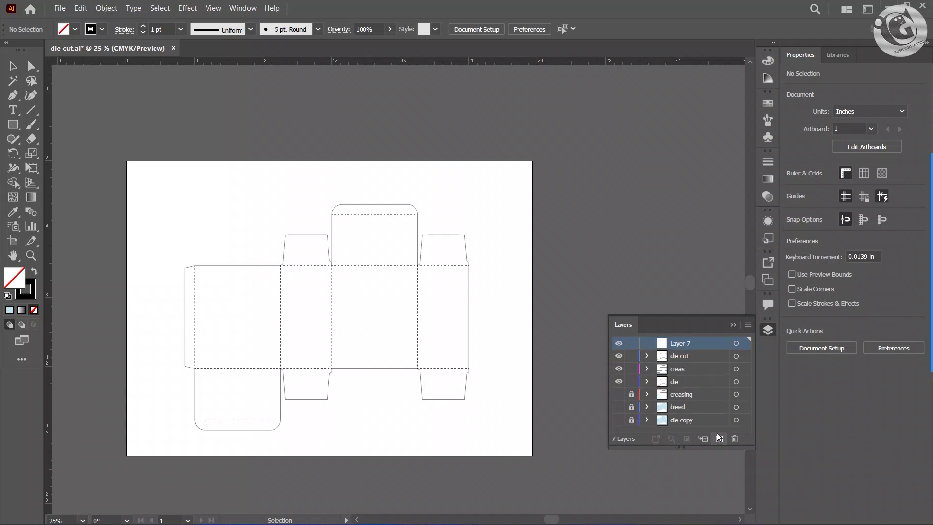
{"action": "left_click", "coordinate": [732, 324]}
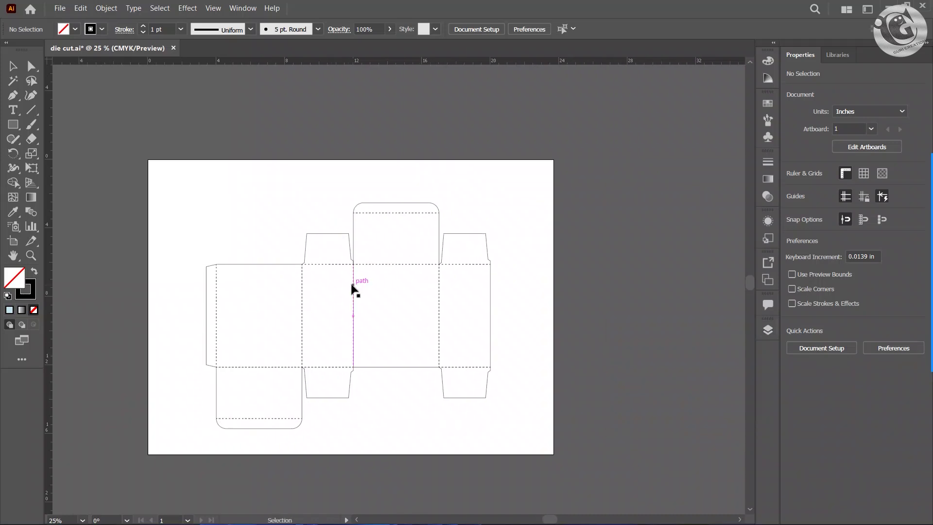
Draw a square about 1.76 in wide on Layer 7, inside the artboard's upper-left corner.
{"action": "key", "text": "m"}
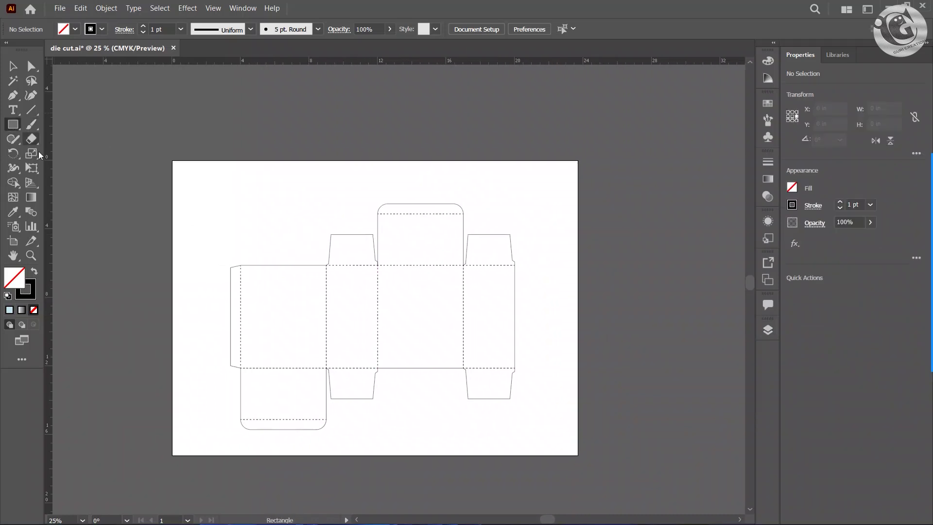
{"action": "left_click", "coordinate": [768, 330]}
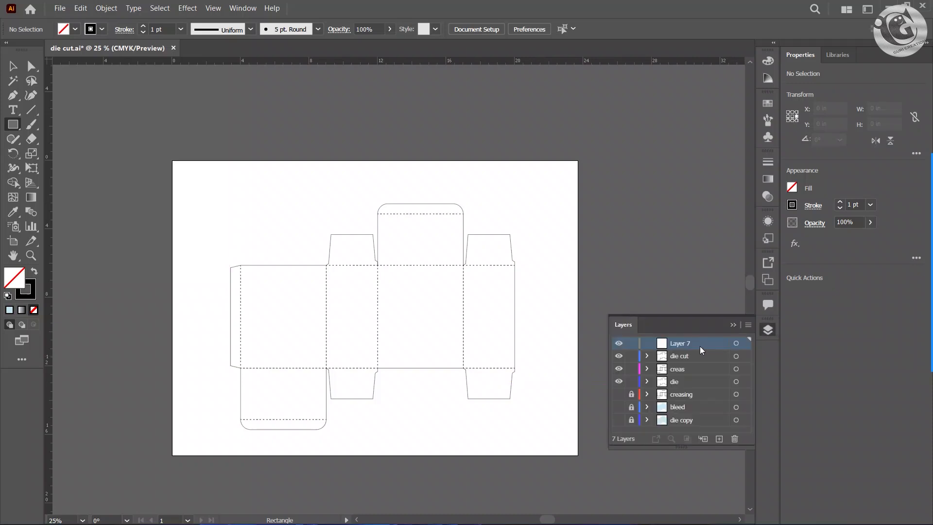
{"action": "left_click_drag", "start_coordinate": [181, 167], "coordinate": [211, 197]}
{"action": "left_click", "coordinate": [13, 66]}
{"action": "left_click", "coordinate": [106, 190]}
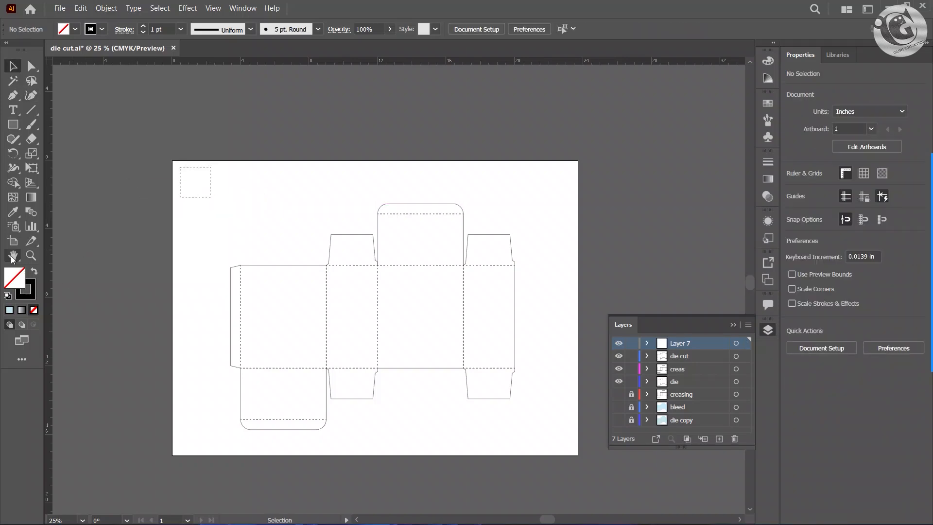
With nothing selected, set the default stroke to none and the default fill to orange #E47925.
{"action": "left_click", "coordinate": [24, 294]}
{"action": "key", "text": "slash"}
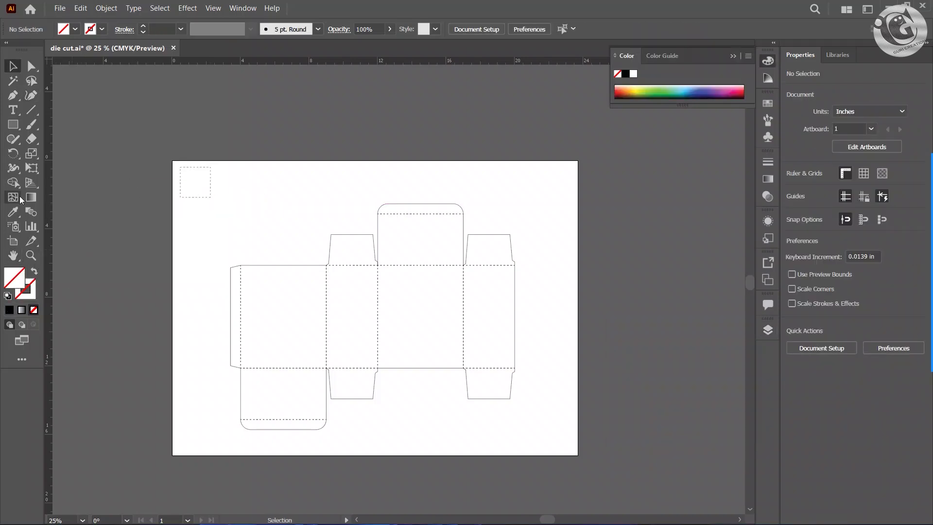
{"action": "double_click", "coordinate": [17, 276]}
{"action": "left_click_drag", "start_coordinate": [719, 301], "coordinate": [724, 320]}
{"action": "type", "text": "754904"}
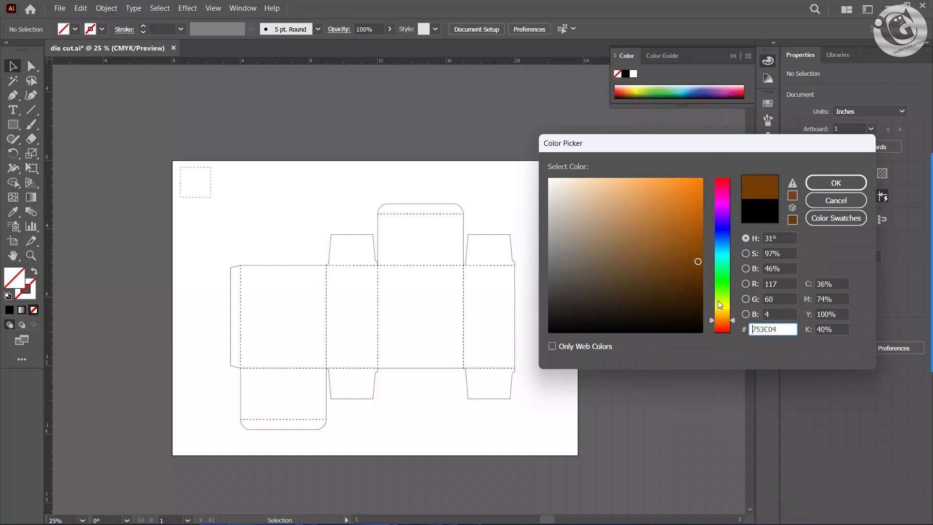
{"action": "left_click_drag", "start_coordinate": [692, 198], "coordinate": [696, 193]}
{"action": "left_click", "coordinate": [825, 187]}
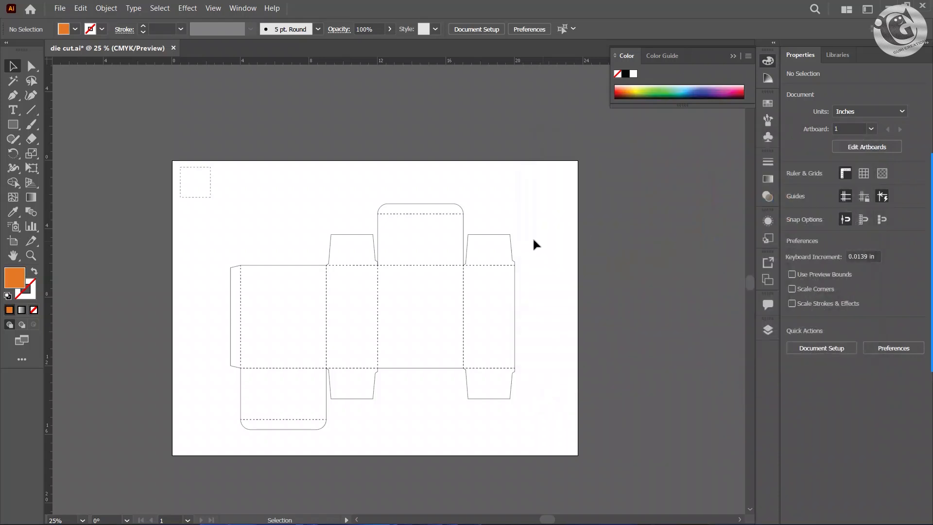
Apply the orange fill to the square in the artboard's upper-left corner.
{"action": "left_click", "coordinate": [211, 183]}
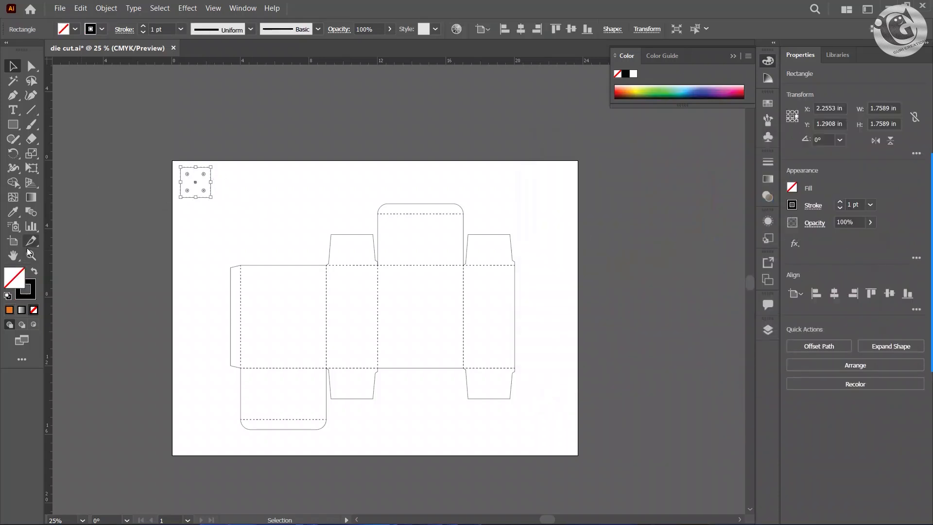
{"action": "left_click", "coordinate": [14, 212]}
{"action": "left_click", "coordinate": [9, 310]}
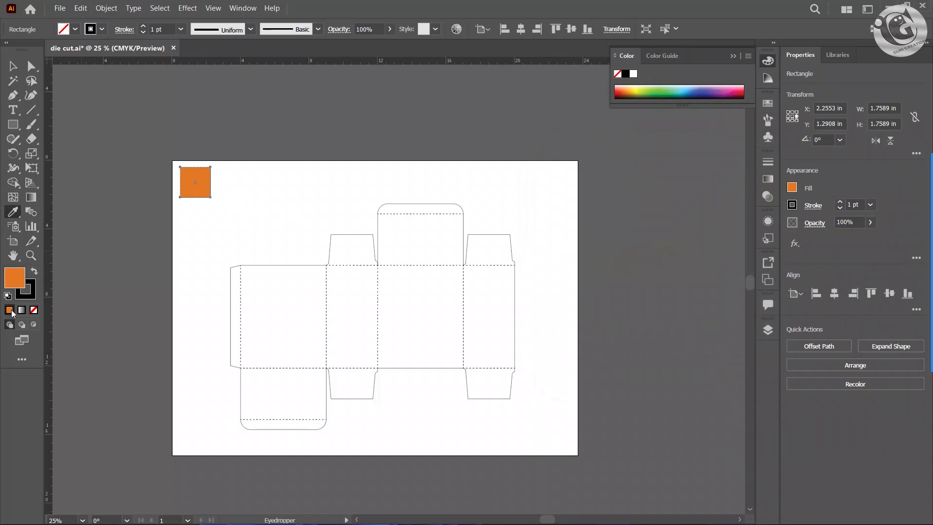
{"action": "left_click", "coordinate": [133, 160]}
{"action": "key", "text": "ctrl+z"}
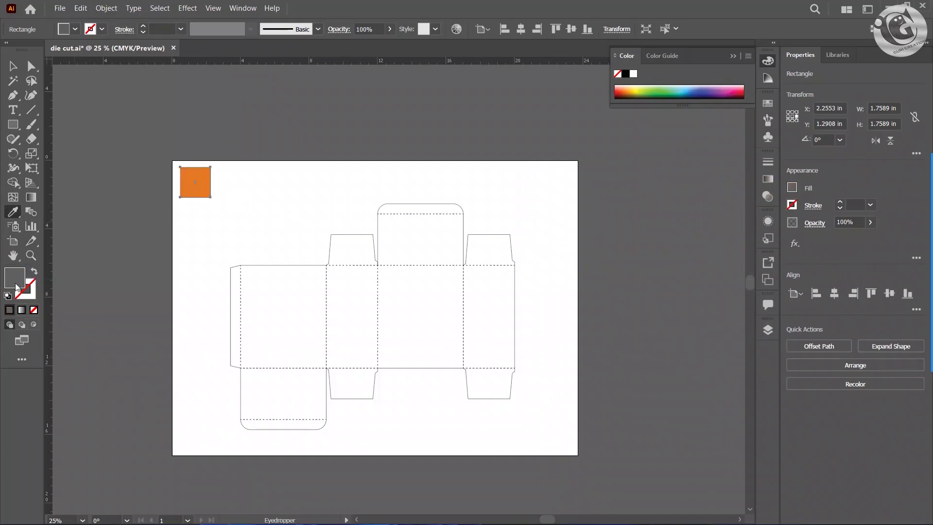
{"action": "left_click", "coordinate": [200, 239]}
{"action": "key", "text": "ctrl+z"}
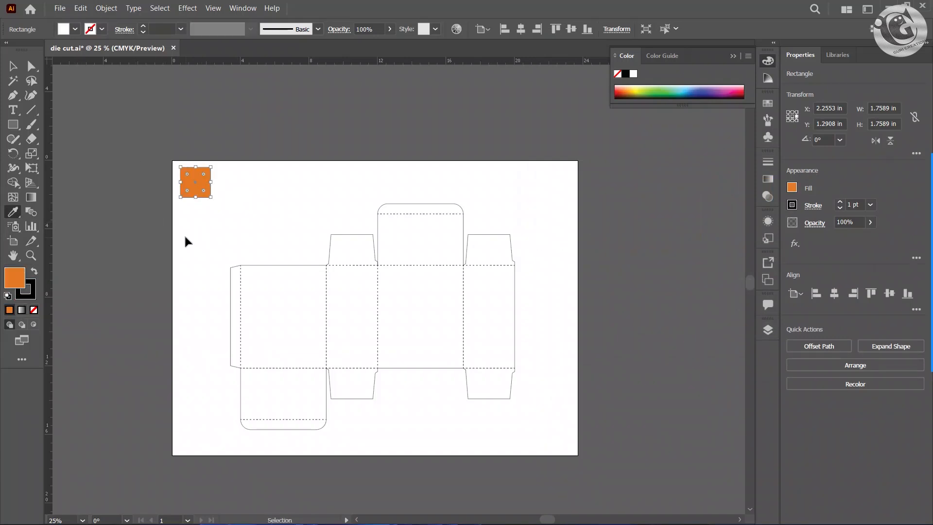
Remove the dashed black stroke from the orange square.
{"action": "left_click", "coordinate": [13, 65]}
{"action": "left_click", "coordinate": [126, 191]}
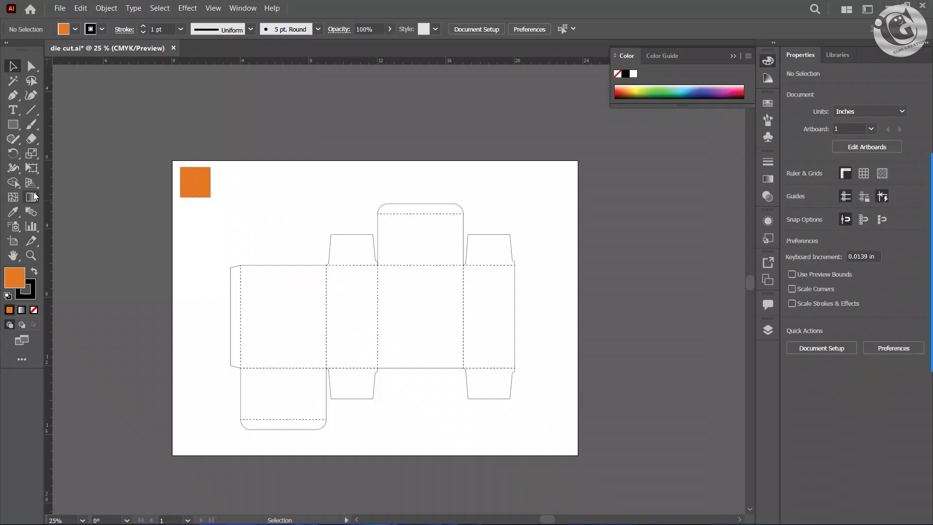
{"action": "scroll", "coordinate": [159, 192], "scroll_direction": "up", "scroll_amount": 3}
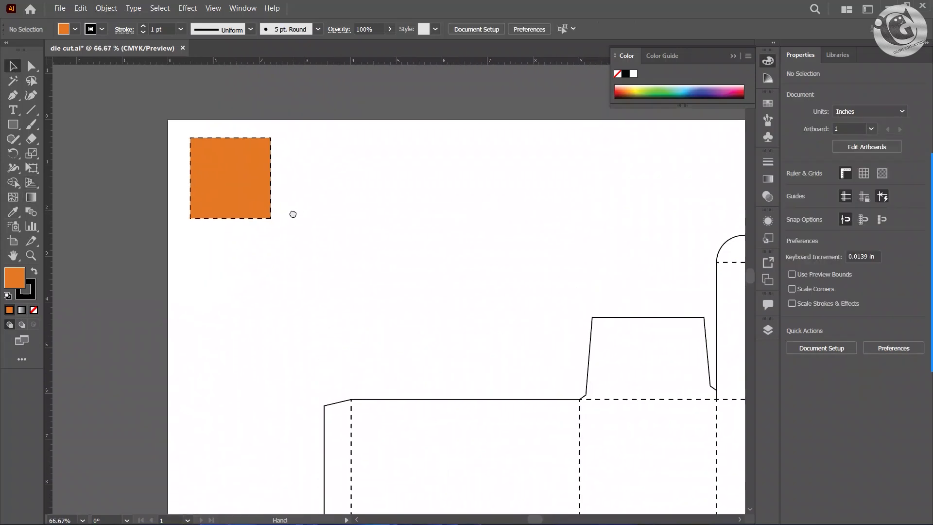
{"action": "left_click", "coordinate": [90, 29]}
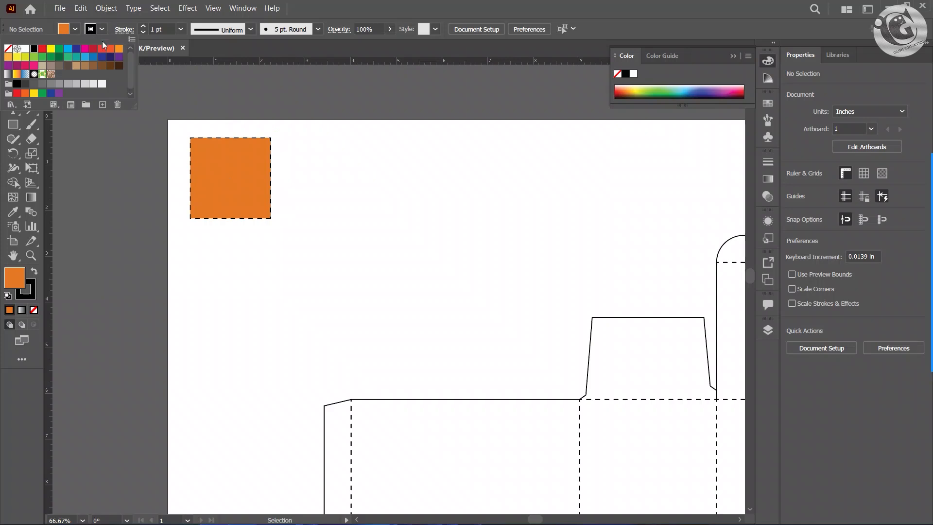
{"action": "left_click", "coordinate": [10, 48]}
{"action": "left_click", "coordinate": [217, 141]}
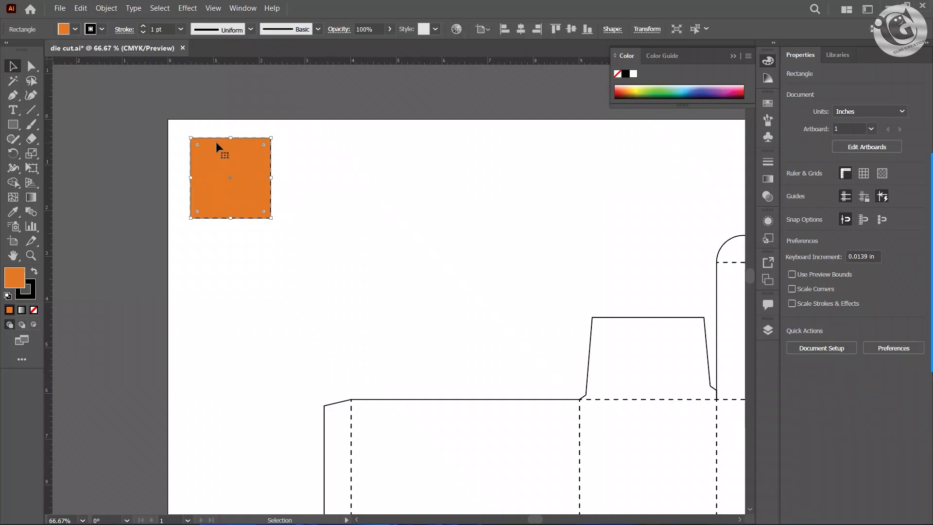
{"action": "left_click", "coordinate": [91, 29]}
{"action": "left_click", "coordinate": [9, 49]}
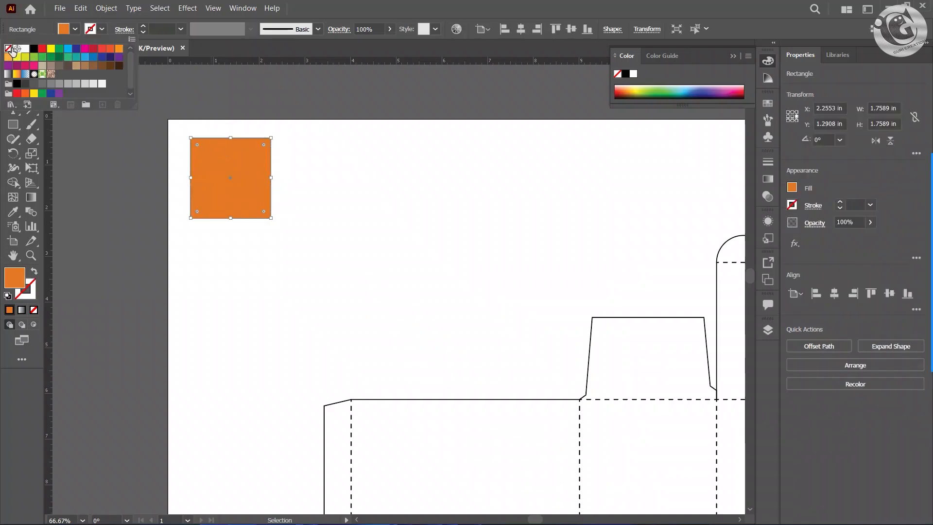
{"action": "left_click", "coordinate": [305, 182]}
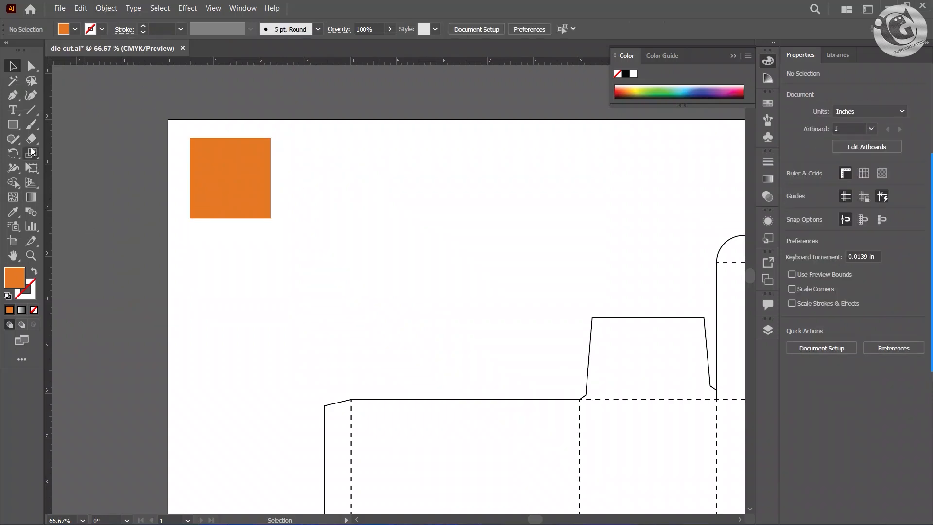
Draw a second rectangle about 1.83 × 1.76 in beside the orange square and fill it with a lighter orange.
{"action": "key", "text": "m"}
{"action": "left_click_drag", "start_coordinate": [278, 138], "coordinate": [361, 219]}
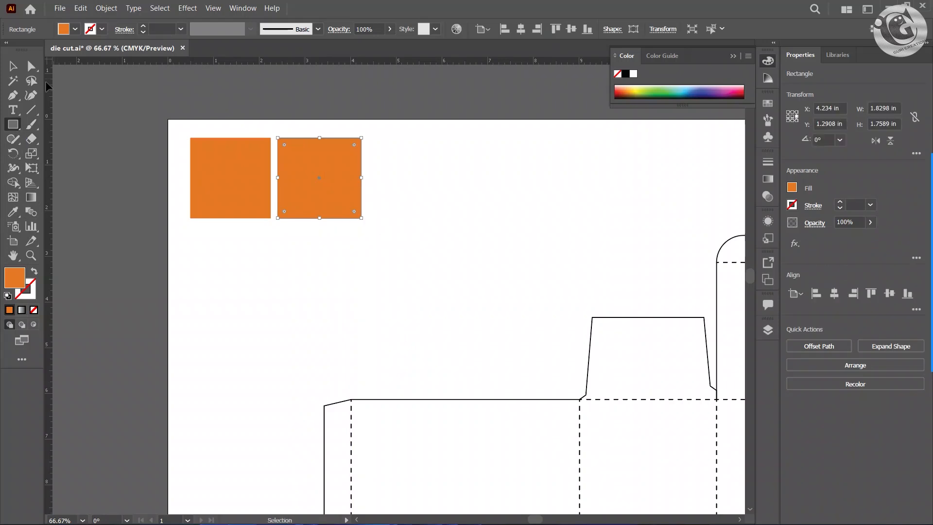
{"action": "double_click", "coordinate": [14, 278]}
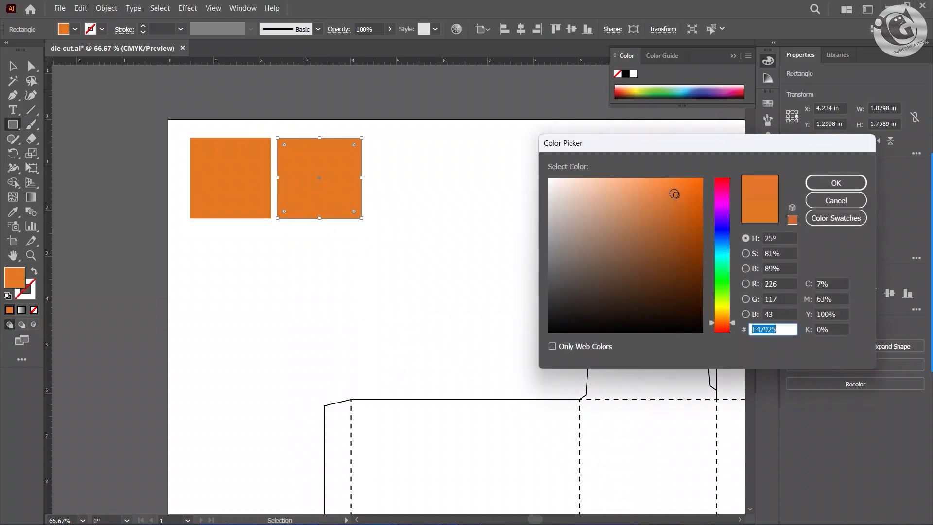
{"action": "left_click_drag", "start_coordinate": [674, 194], "coordinate": [641, 193]}
{"action": "left_click", "coordinate": [836, 183]}
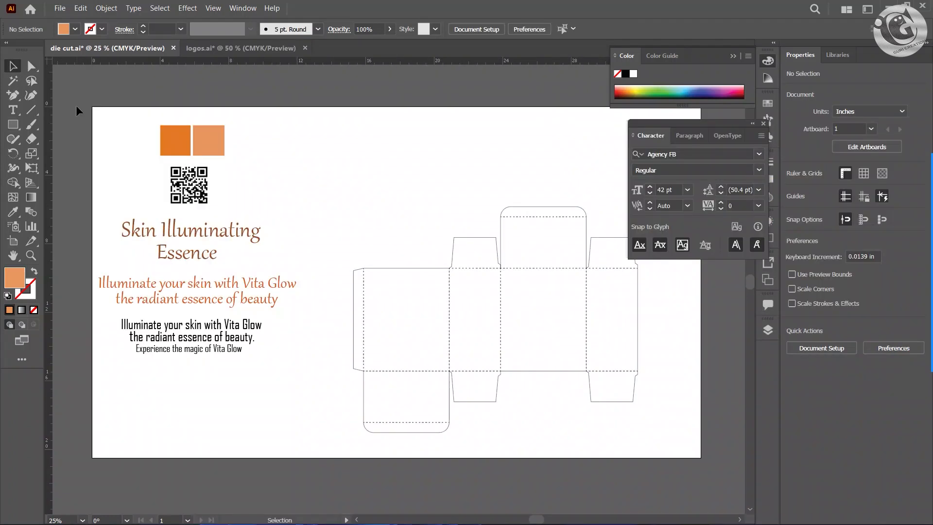
{"action": "left_click_drag", "start_coordinate": [75, 105], "coordinate": [333, 237]}
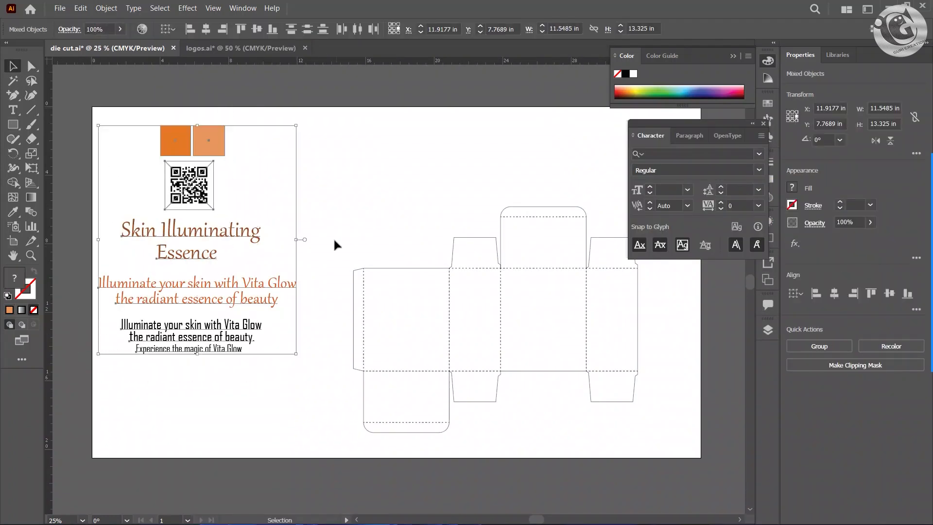
{"action": "left_click_drag", "start_coordinate": [100, 118], "coordinate": [319, 298]}
{"action": "left_click", "coordinate": [320, 301]}
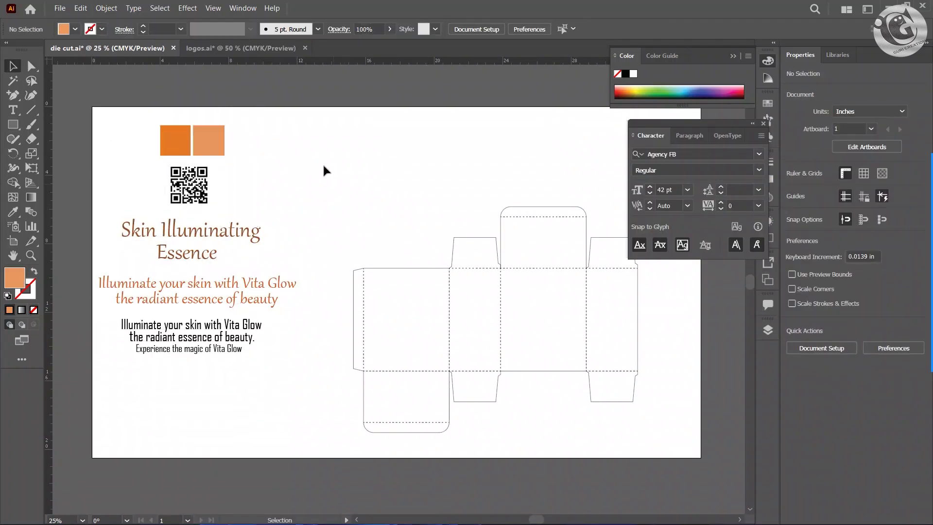
Copy the orange VITA GLOW logo from logos.ai into die cut.ai and place it beside the colour swatches.
{"action": "left_click", "coordinate": [258, 49]}
{"action": "left_click_drag", "start_coordinate": [247, 278], "coordinate": [389, 423]}
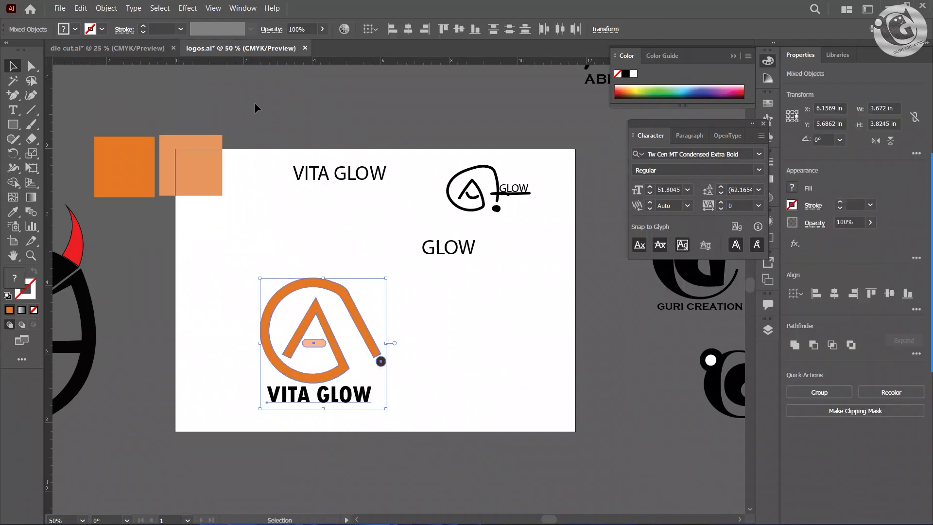
{"action": "left_click", "coordinate": [144, 51]}
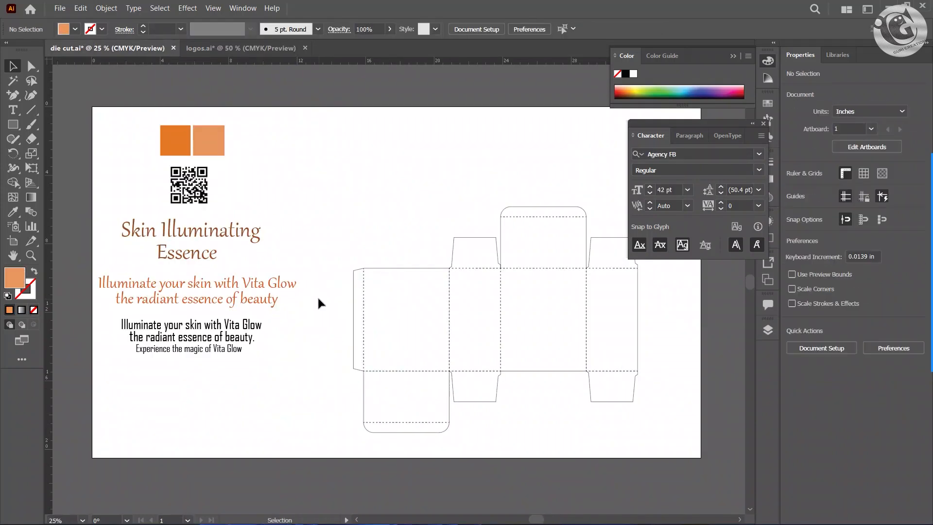
{"action": "key", "text": "ctrl+v"}
{"action": "left_click_drag", "start_coordinate": [409, 300], "coordinate": [287, 156]}
{"action": "left_click", "coordinate": [376, 192]}
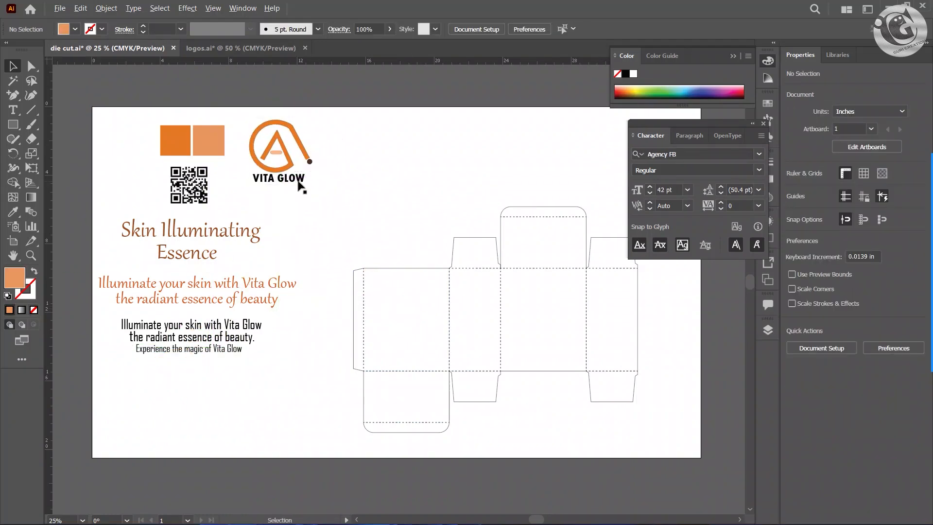
Examine the logo, colour swatches, QR code, taglines and leaf pattern beside the box dieline.
{"action": "scroll", "coordinate": [287, 167], "scroll_direction": "up", "scroll_amount": 1}
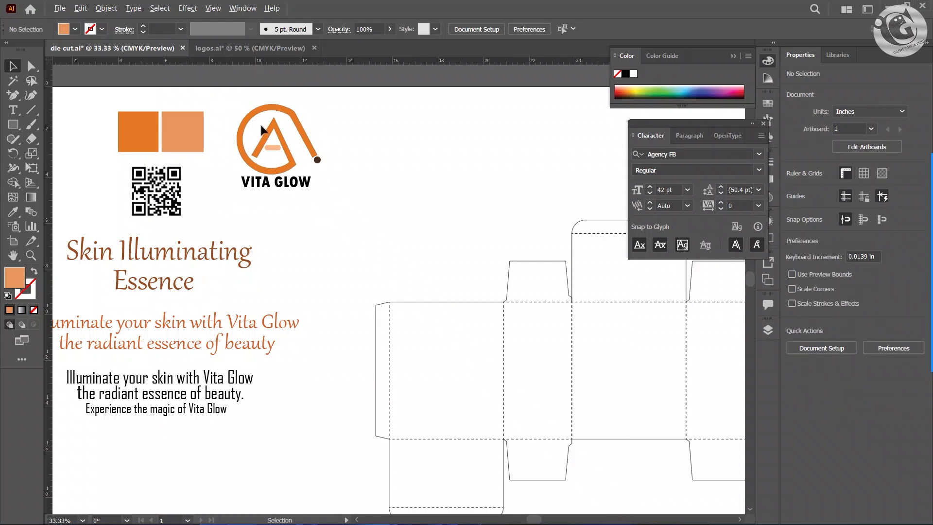
{"action": "scroll", "coordinate": [259, 121], "scroll_direction": "up", "scroll_amount": 3}
{"action": "left_click_drag", "start_coordinate": [259, 122], "coordinate": [249, 179]}
{"action": "left_click_drag", "start_coordinate": [177, 122], "coordinate": [351, 214]}
{"action": "scroll", "coordinate": [386, 372], "scroll_direction": "down", "scroll_amount": 3}
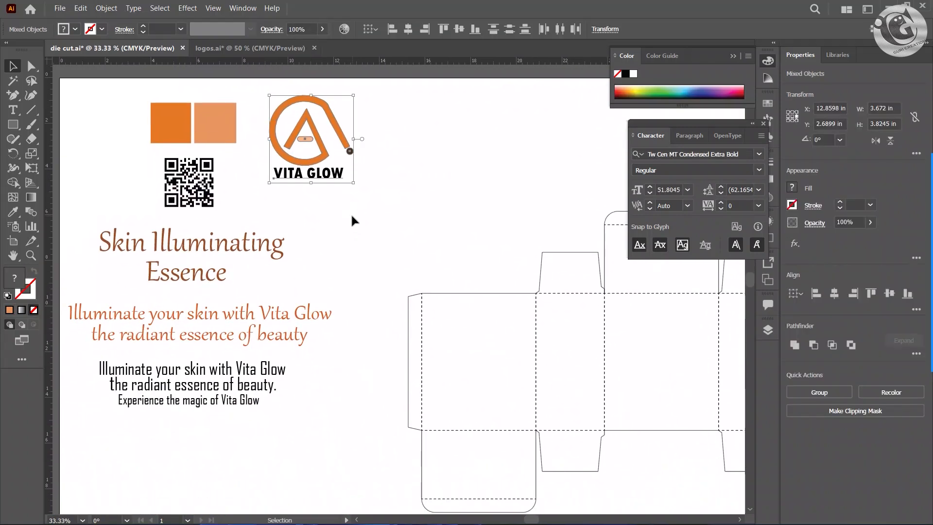
{"action": "scroll", "coordinate": [351, 213], "scroll_direction": "down", "scroll_amount": 1}
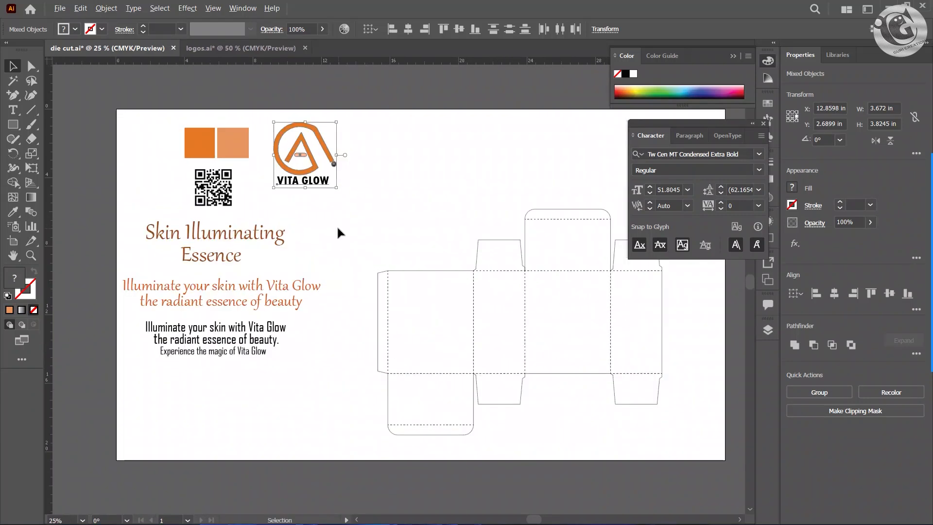
{"action": "left_click", "coordinate": [336, 226]}
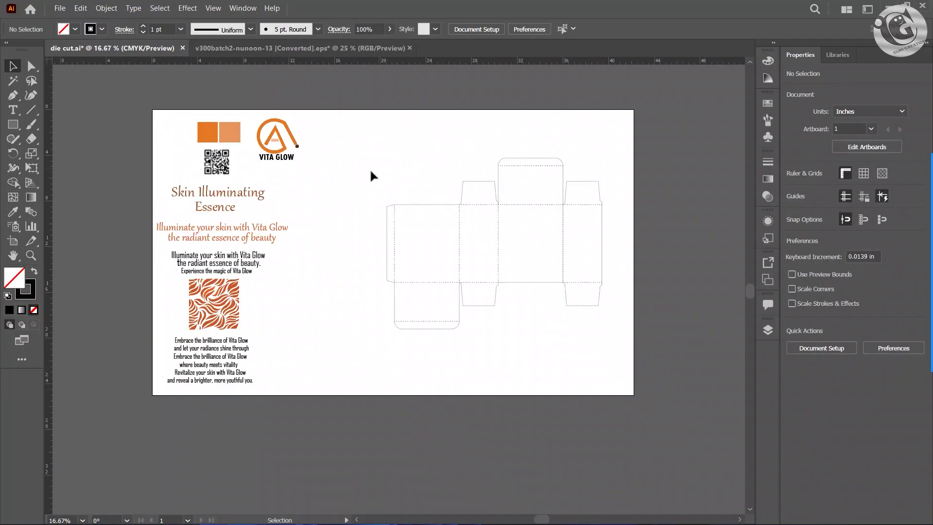
{"action": "scroll", "coordinate": [194, 190], "scroll_direction": "up", "scroll_amount": 1}
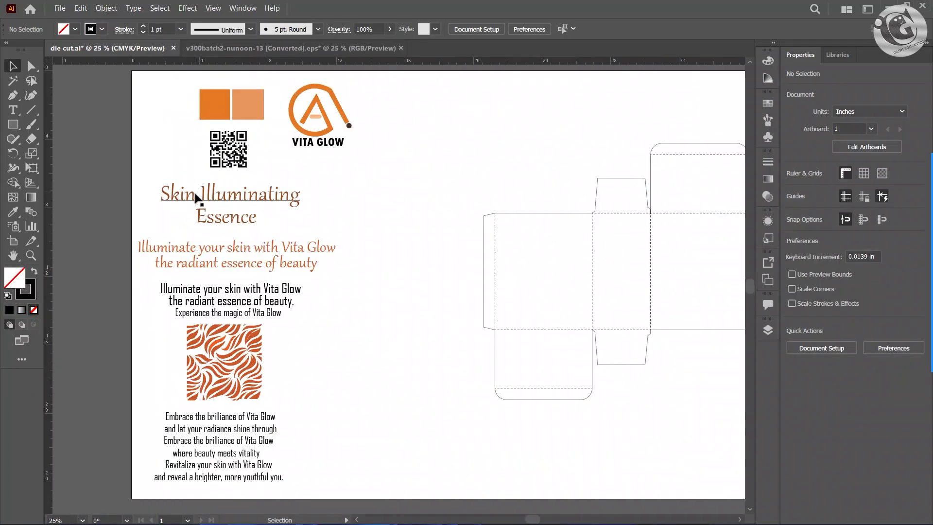
{"action": "left_click_drag", "start_coordinate": [196, 198], "coordinate": [229, 208]}
{"action": "left_click_drag", "start_coordinate": [445, 92], "coordinate": [322, 149]}
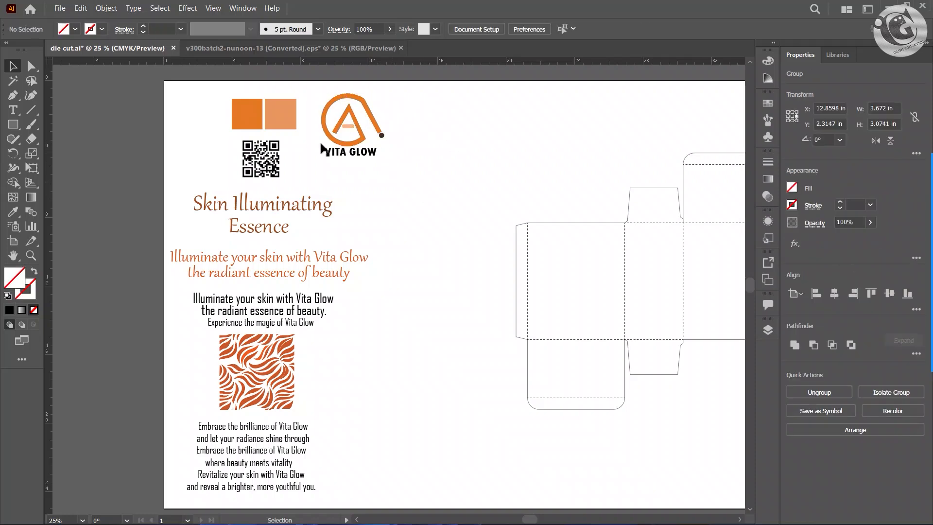
{"action": "left_click_drag", "start_coordinate": [207, 90], "coordinate": [388, 411]}
{"action": "left_click", "coordinate": [448, 423]}
{"action": "left_click_drag", "start_coordinate": [453, 340], "coordinate": [225, 331]}
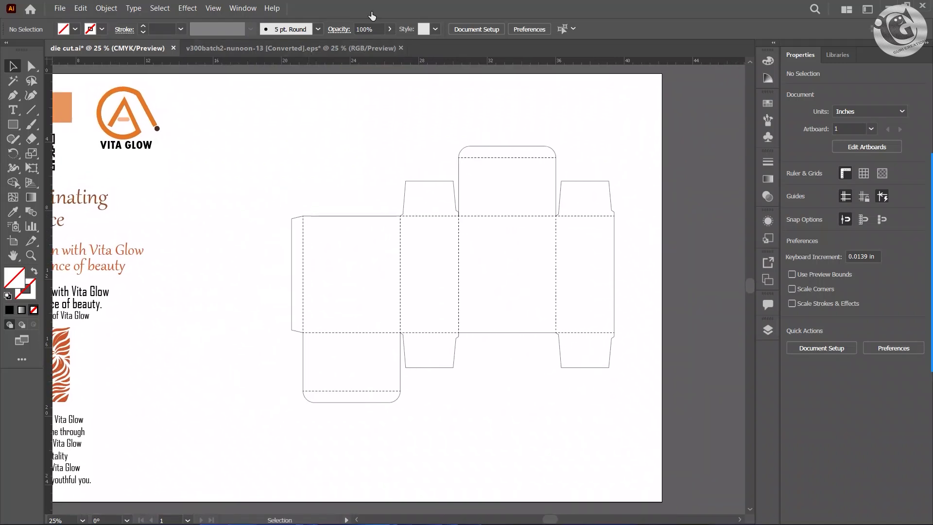
{"action": "left_click_drag", "start_coordinate": [112, 259], "coordinate": [156, 264]}
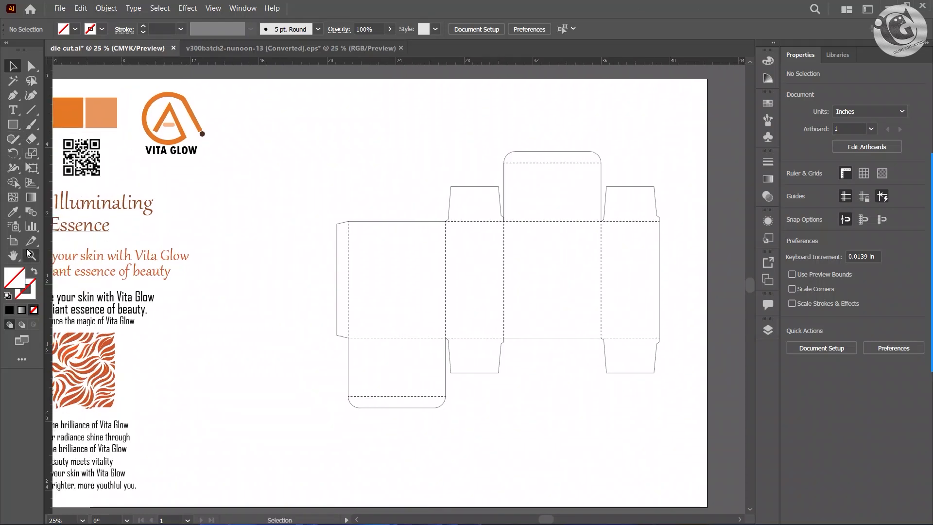
Sample the darker orange swatch as the fill and draw a rectangle about 18.17 × 6.81 in across the four main box panels.
{"action": "double_click", "coordinate": [23, 272]}
{"action": "left_click", "coordinate": [835, 200]}
{"action": "left_click", "coordinate": [11, 212]}
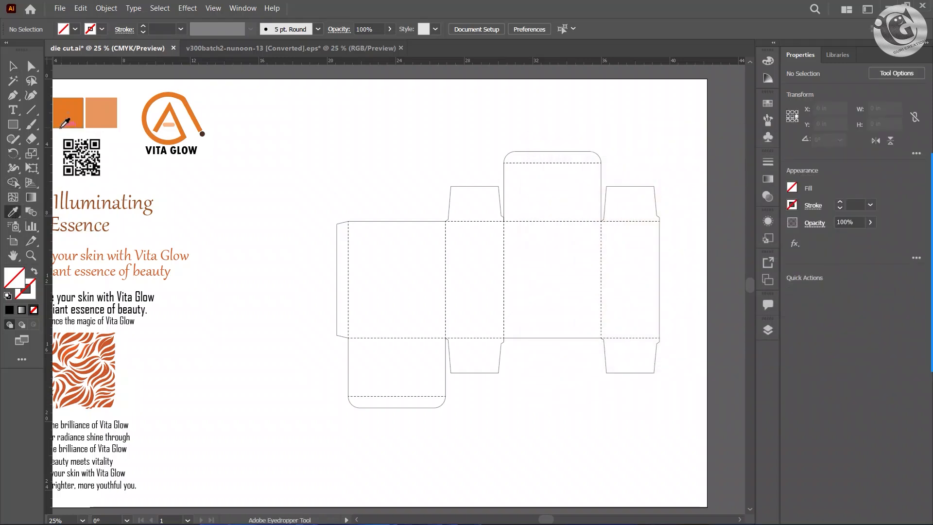
{"action": "left_click", "coordinate": [67, 119]}
{"action": "key", "text": "v"}
{"action": "key", "text": "m"}
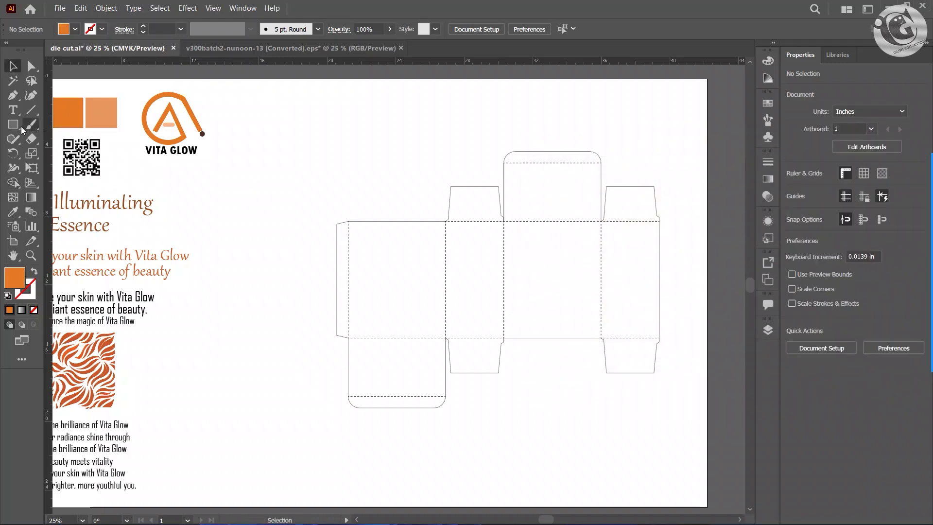
{"action": "left_click_drag", "start_coordinate": [415, 287], "coordinate": [291, 246]}
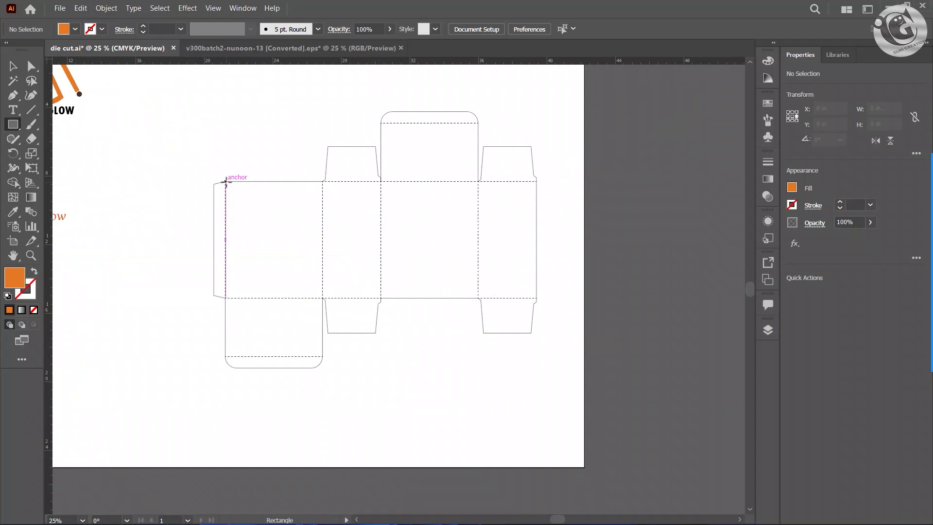
{"action": "scroll", "coordinate": [226, 182], "scroll_direction": "up", "scroll_amount": 1}
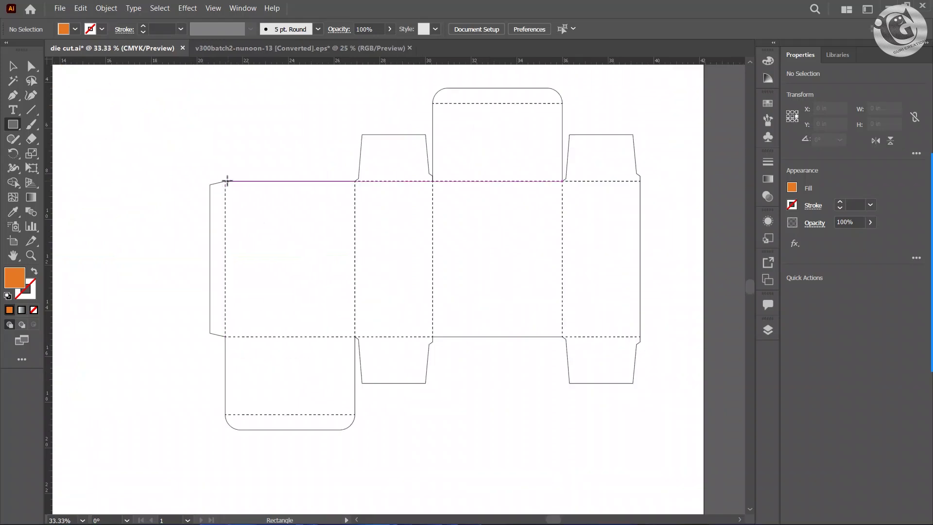
{"action": "left_click_drag", "start_coordinate": [225, 181], "coordinate": [640, 337]}
Apply a linear white-to-black gradient fill to the rectangle covering the box panels.
{"action": "left_click_drag", "start_coordinate": [391, 151], "coordinate": [296, 160]}
{"action": "left_click", "coordinate": [243, 9]}
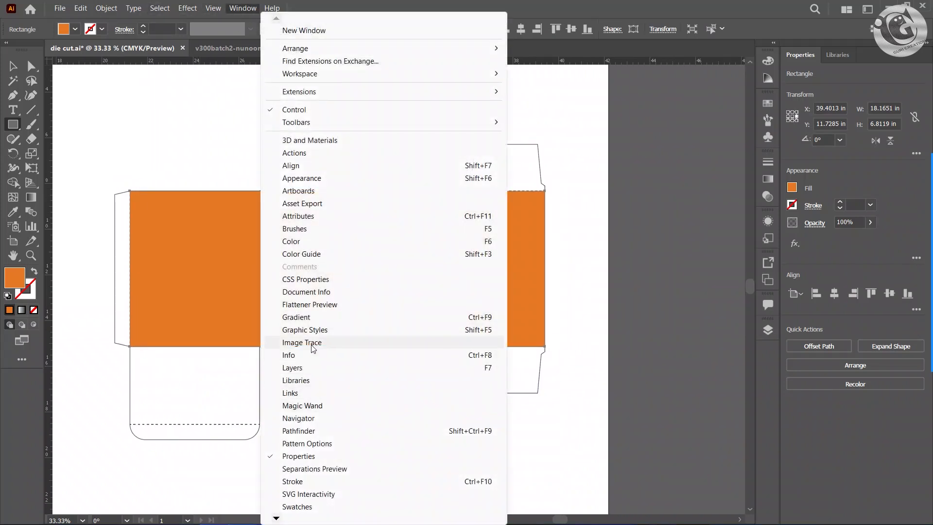
{"action": "left_click", "coordinate": [311, 317]}
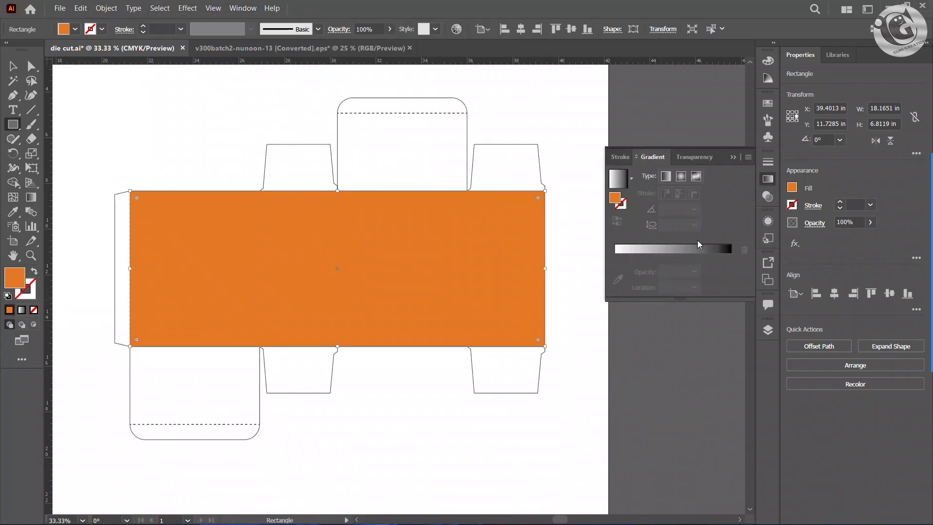
{"action": "left_click", "coordinate": [616, 197]}
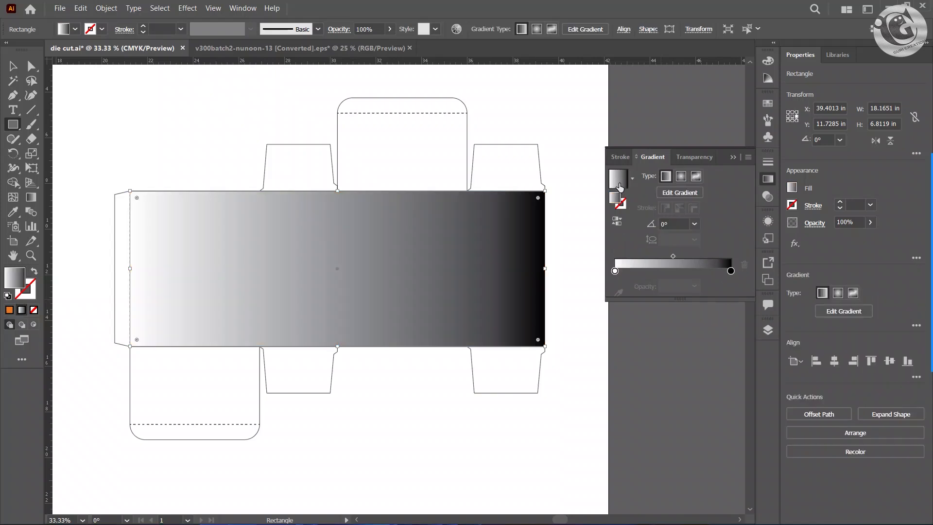
Recolour the gradient's start stop with the darker orange swatch and its end stop with the lighter orange swatch.
{"action": "left_click", "coordinate": [614, 271]}
{"action": "scroll", "coordinate": [234, 209], "scroll_direction": "down", "scroll_amount": 1}
{"action": "left_click_drag", "start_coordinate": [229, 208], "coordinate": [398, 211]}
{"action": "left_click", "coordinate": [615, 296]}
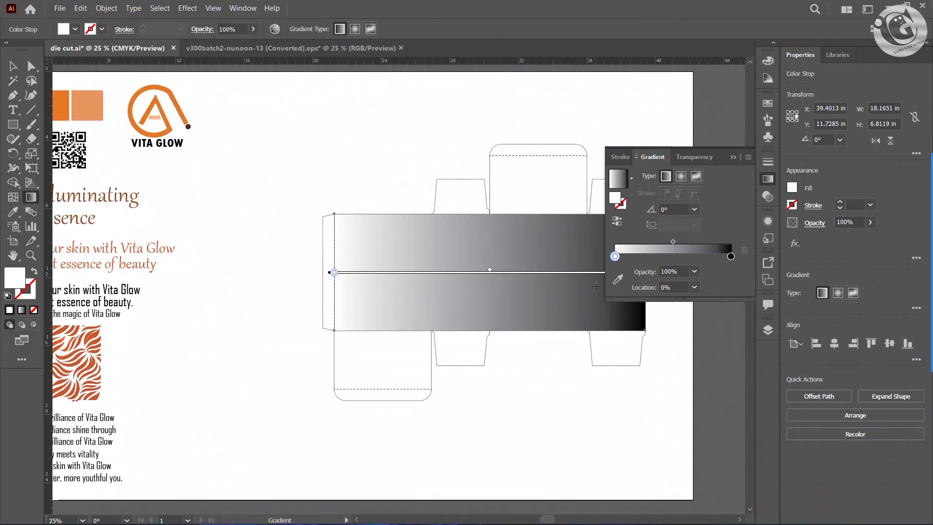
{"action": "left_click", "coordinate": [617, 279]}
{"action": "left_click", "coordinate": [69, 102]}
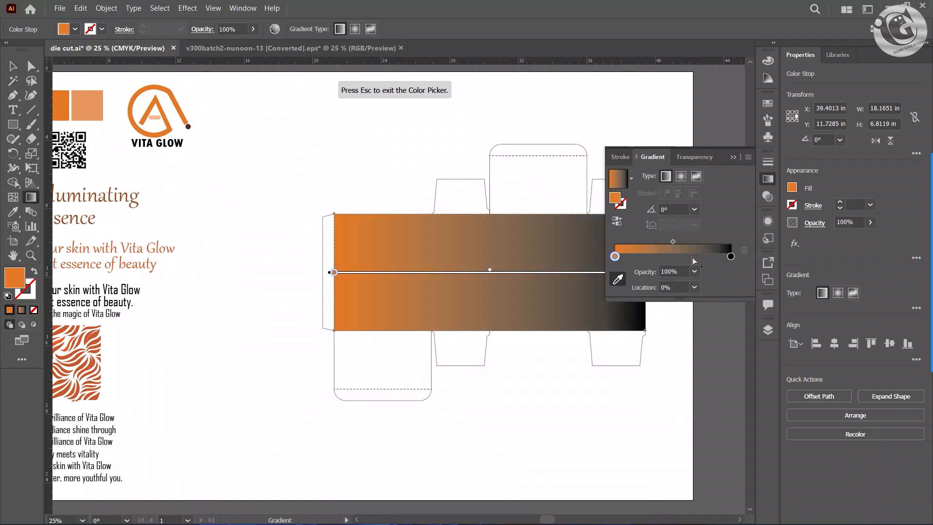
{"action": "left_click", "coordinate": [730, 256]}
{"action": "left_click", "coordinate": [159, 122]}
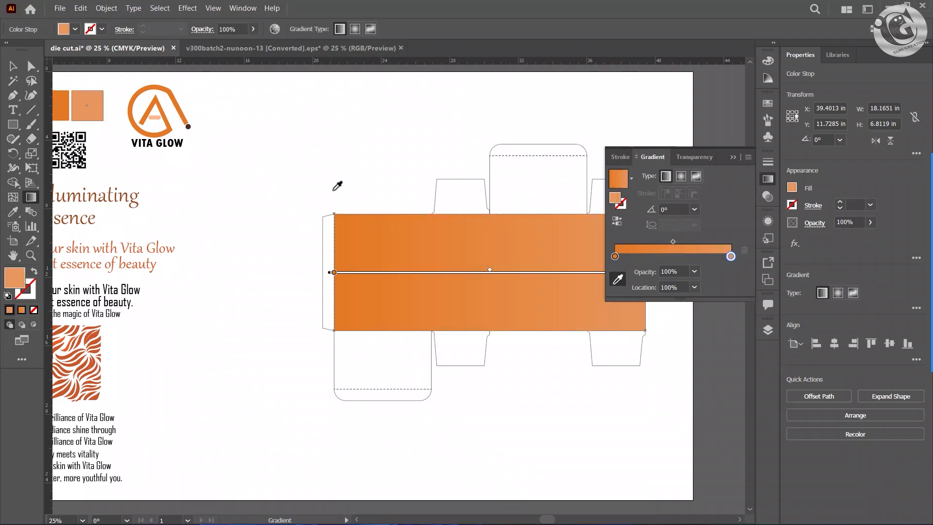
{"action": "left_click", "coordinate": [732, 157]}
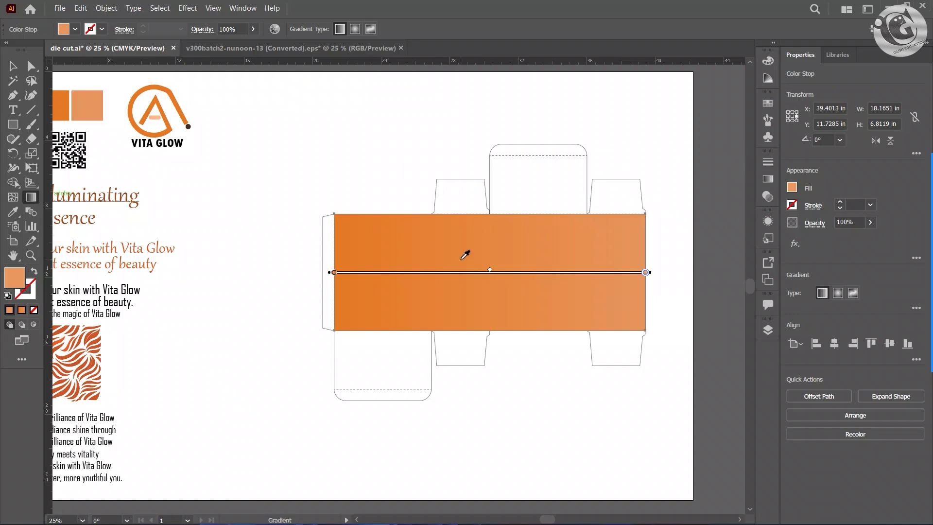
Redirect the gradient to run vertically from darker orange at the rectangle's upper edge to lighter orange at its lower edge.
{"action": "left_click", "coordinate": [10, 71]}
{"action": "left_click", "coordinate": [32, 197]}
{"action": "left_click_drag", "start_coordinate": [483, 214], "coordinate": [489, 326]}
{"action": "key", "text": "ctrl+z"}
{"action": "left_click_drag", "start_coordinate": [488, 215], "coordinate": [490, 327]}
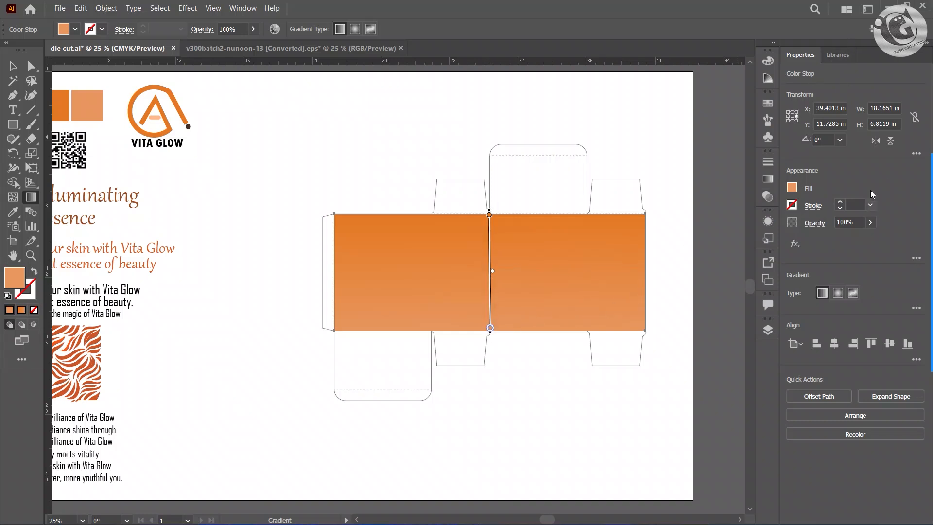
Try a radial gradient on the rectangle, then return the gradient type to linear.
{"action": "left_click", "coordinate": [834, 60]}
{"action": "left_click", "coordinate": [800, 54]}
{"action": "key", "text": "v"}
{"action": "left_click", "coordinate": [837, 293]}
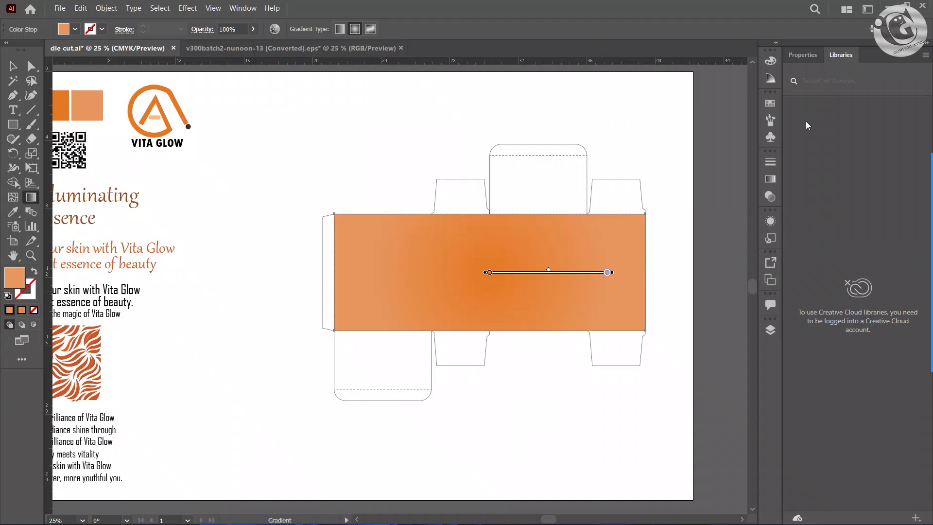
{"action": "left_click", "coordinate": [800, 55]}
{"action": "left_click", "coordinate": [825, 292]}
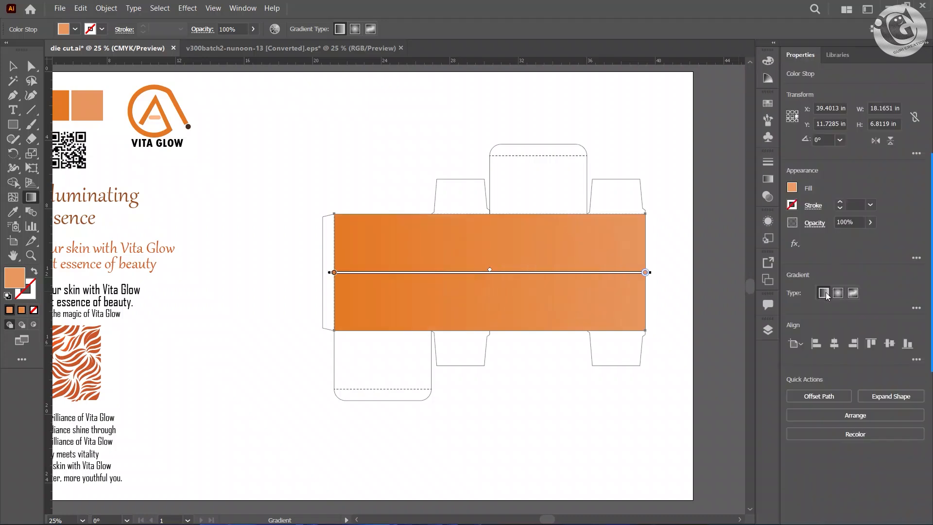
Arrange the gradient with darker orange ends and a lighter orange middle stop at 52%, running vertically through the rectangle, and deselect it.
{"action": "left_click", "coordinate": [772, 178]}
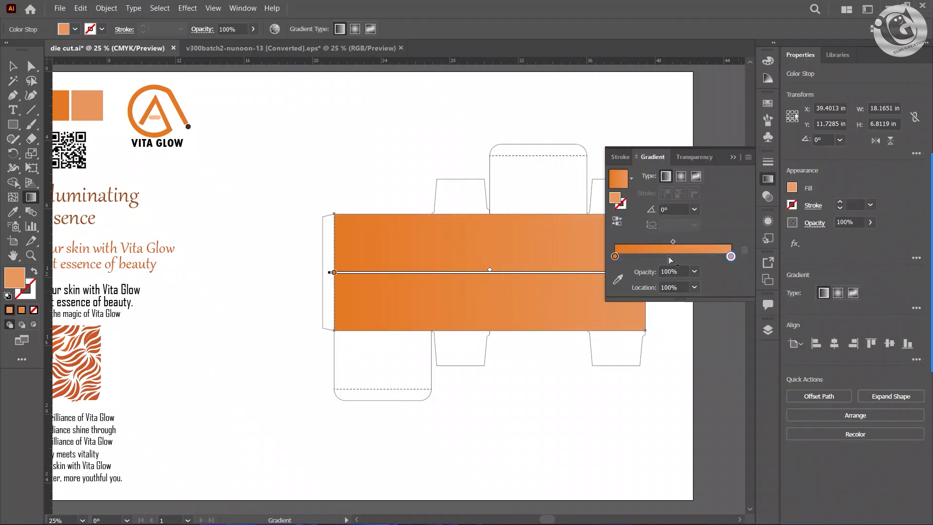
{"action": "left_click_drag", "start_coordinate": [615, 256], "coordinate": [674, 256]}
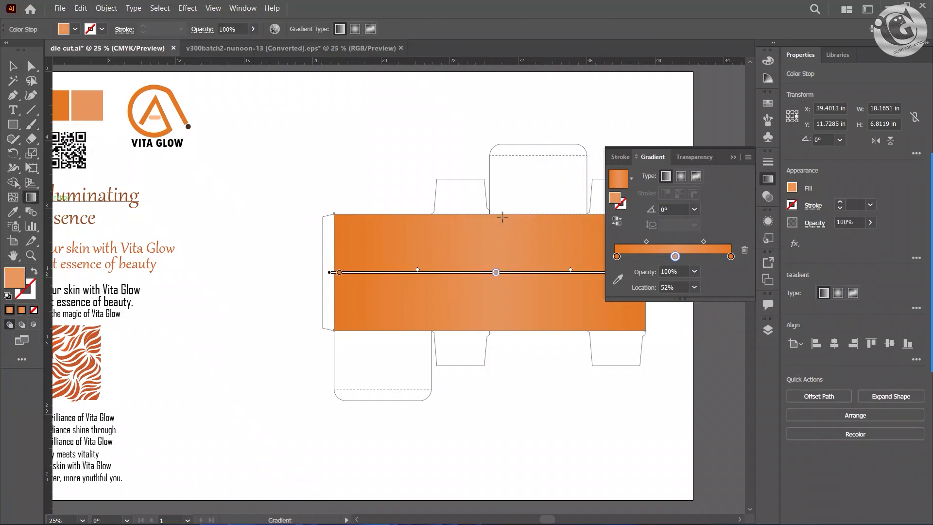
{"action": "left_click_drag", "start_coordinate": [490, 215], "coordinate": [491, 331]}
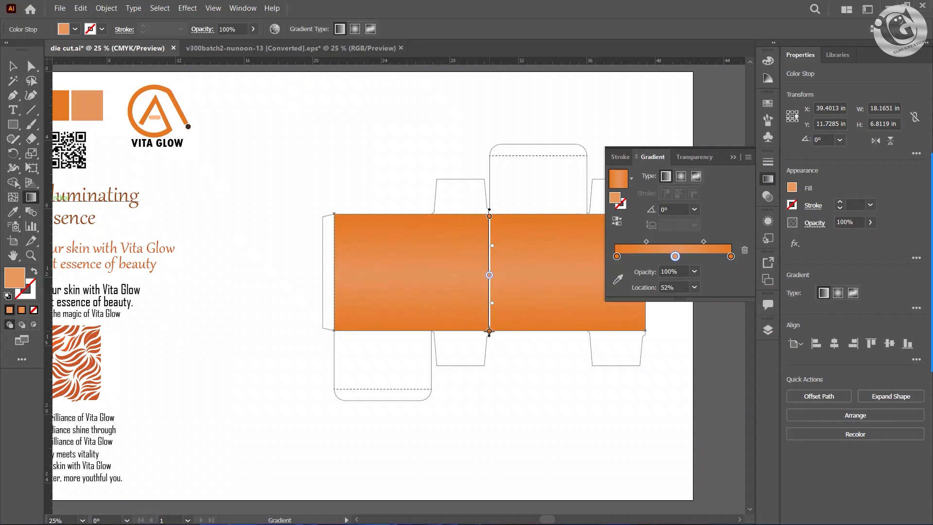
{"action": "left_click", "coordinate": [733, 156], "text": "ctrl"}
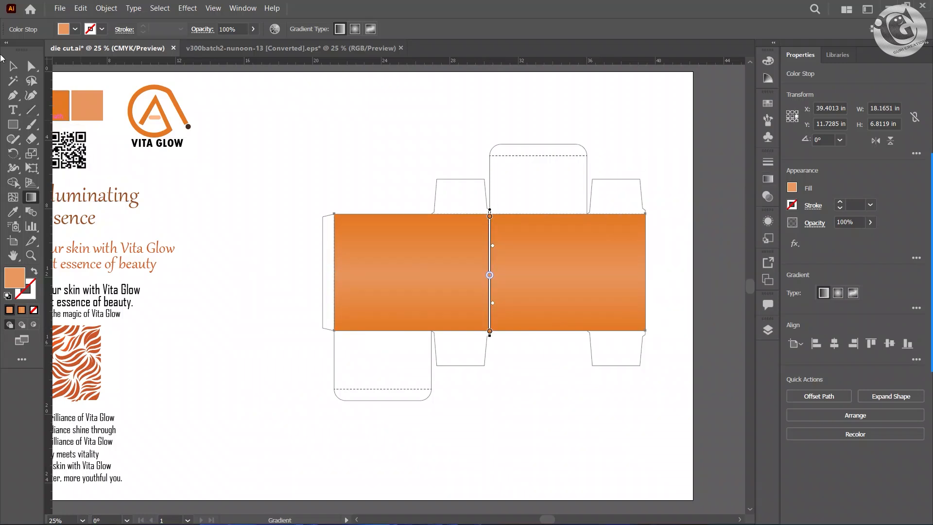
{"action": "left_click", "coordinate": [8, 68]}
{"action": "left_click", "coordinate": [294, 147]}
Reorder the layers so Layer 7 sits beneath the creasing, die cut, die and creas layers.
{"action": "scroll", "coordinate": [388, 235], "scroll_direction": "down", "scroll_amount": 1}
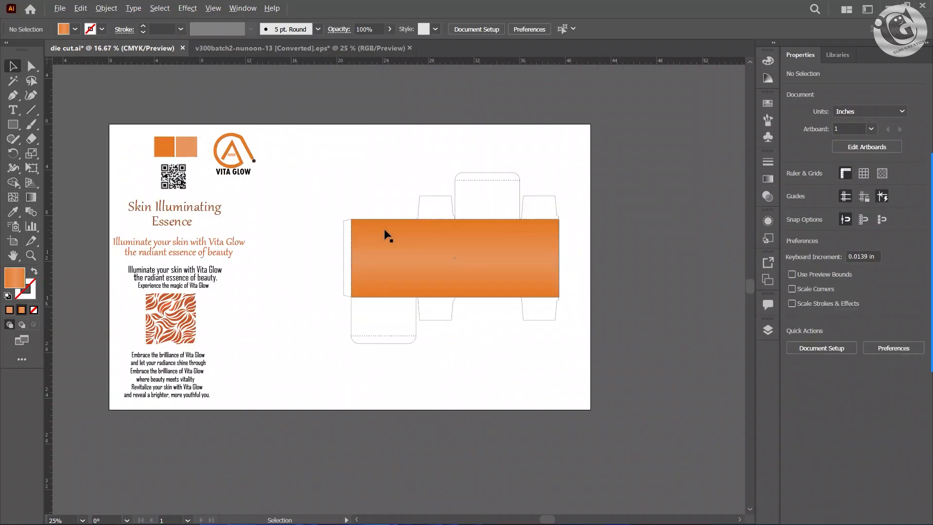
{"action": "scroll", "coordinate": [401, 258], "scroll_direction": "up", "scroll_amount": 1}
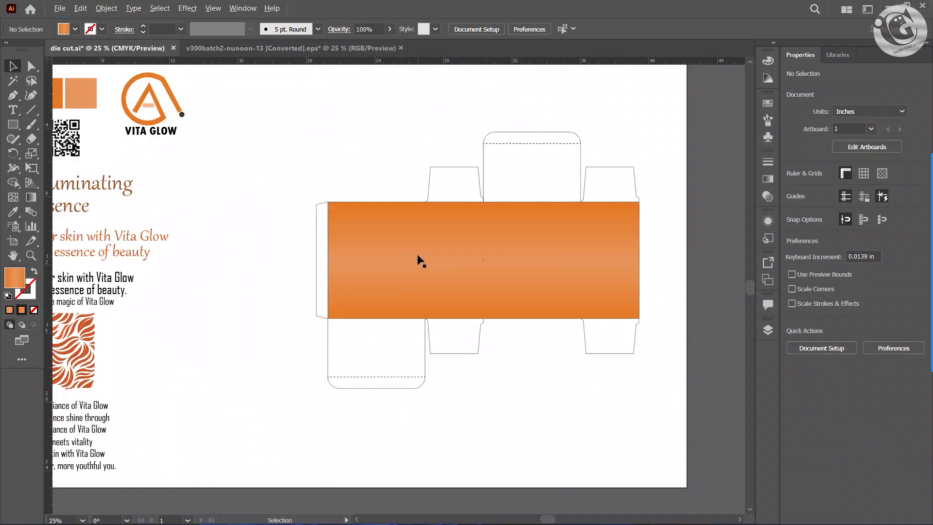
{"action": "left_click", "coordinate": [767, 330]}
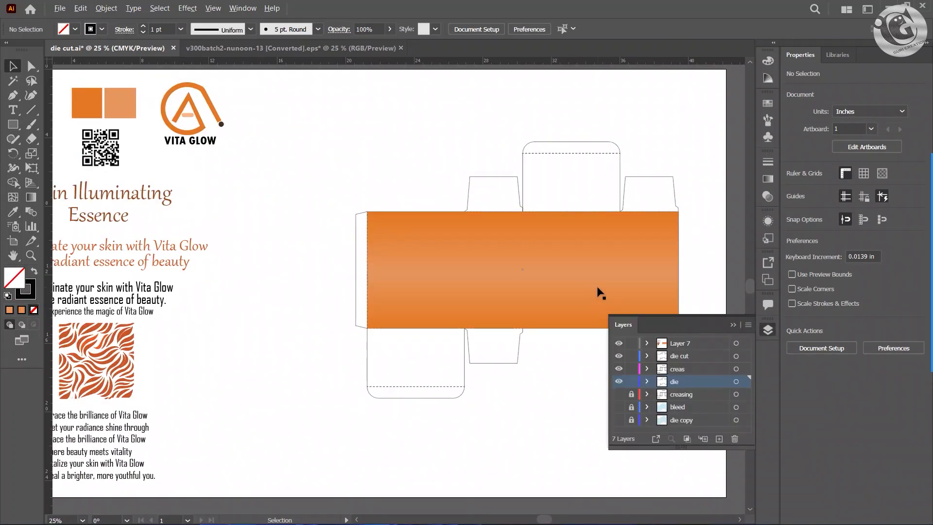
{"action": "key", "text": "ctrl+equal"}
{"action": "mouse_move", "coordinate": [663, 383]}
{"action": "left_mouse_down"}
{"action": "mouse_move", "coordinate": [663, 337]}
{"action": "mouse_move", "coordinate": [663, 391]}
{"action": "mouse_move", "coordinate": [665, 337]}
{"action": "mouse_move", "coordinate": [665, 397]}
{"action": "left_mouse_up"}
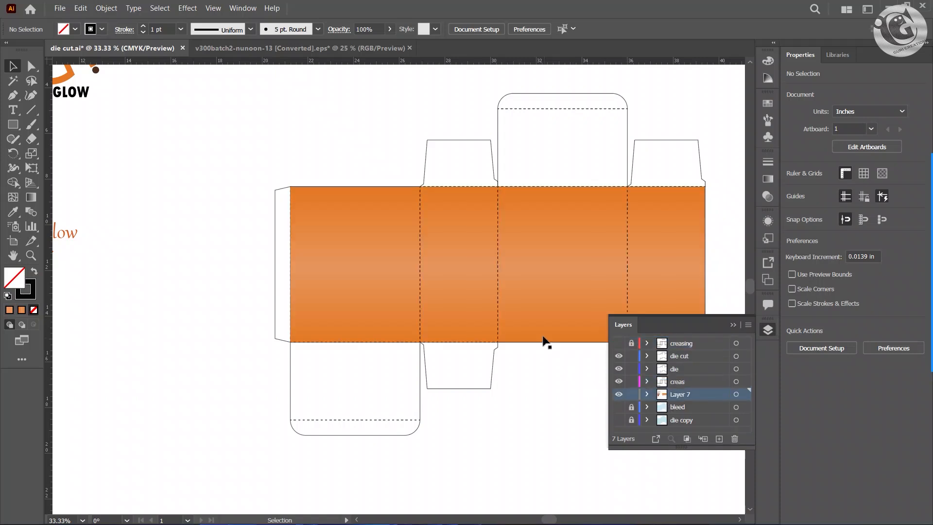
Select the leaf pattern artwork below the taglines.
{"action": "left_click_drag", "start_coordinate": [542, 326], "coordinate": [481, 337]}
{"action": "scroll", "coordinate": [485, 340], "scroll_direction": "down", "scroll_amount": 1}
{"action": "left_click_drag", "start_coordinate": [449, 272], "coordinate": [534, 276]}
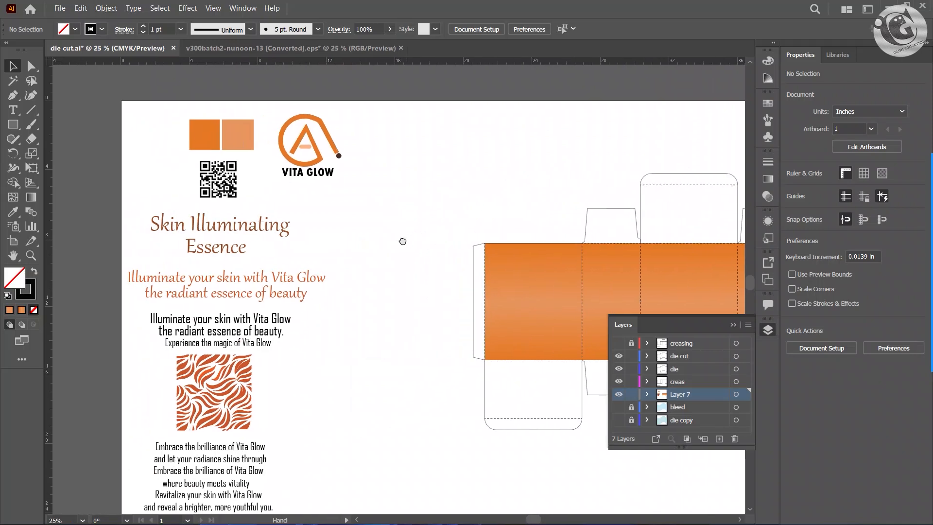
{"action": "left_click_drag", "start_coordinate": [309, 333], "coordinate": [332, 241]}
{"action": "left_click", "coordinate": [229, 290]}
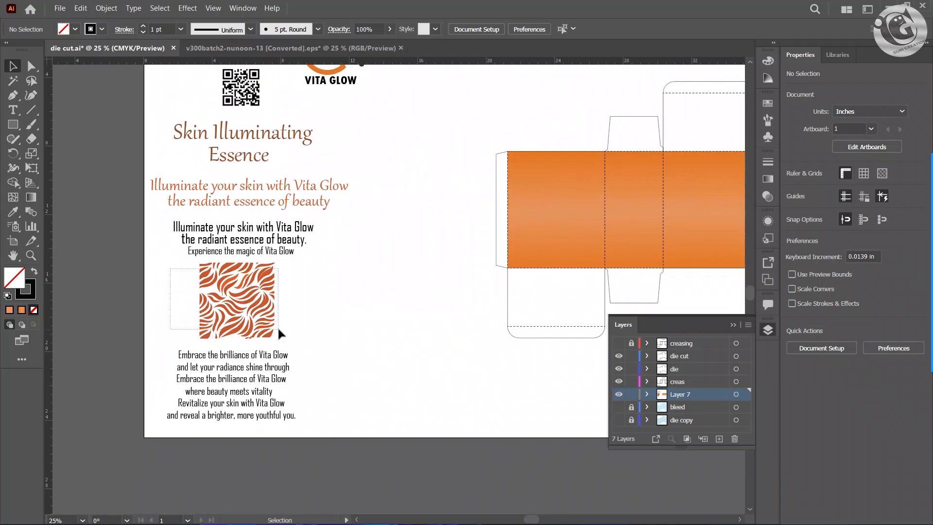
{"action": "left_click", "coordinate": [105, 8]}
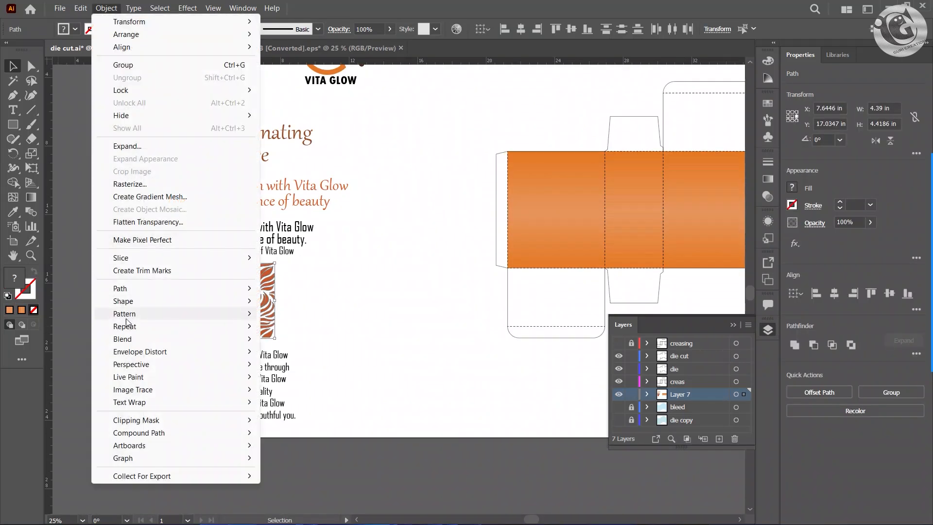
{"action": "mouse_move", "coordinate": [127, 315]}
{"action": "left_click", "coordinate": [288, 313]}
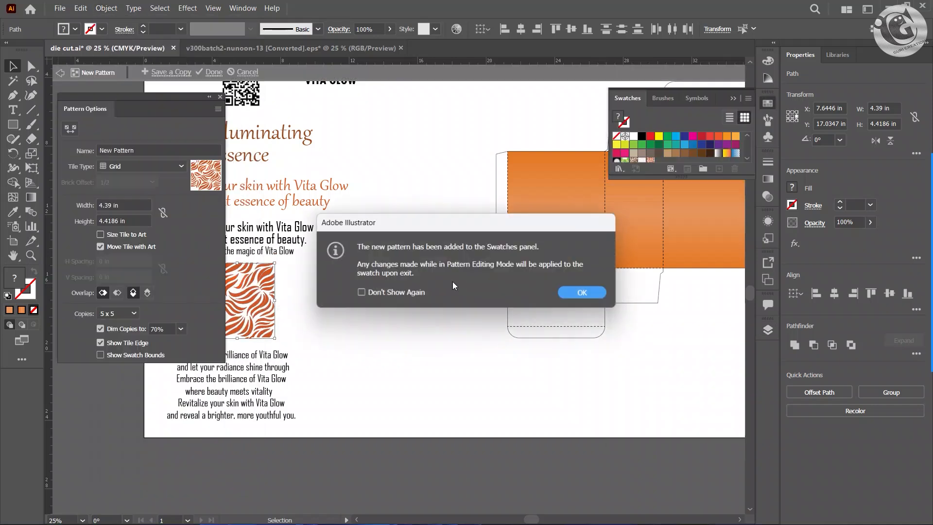
{"action": "left_click", "coordinate": [569, 292]}
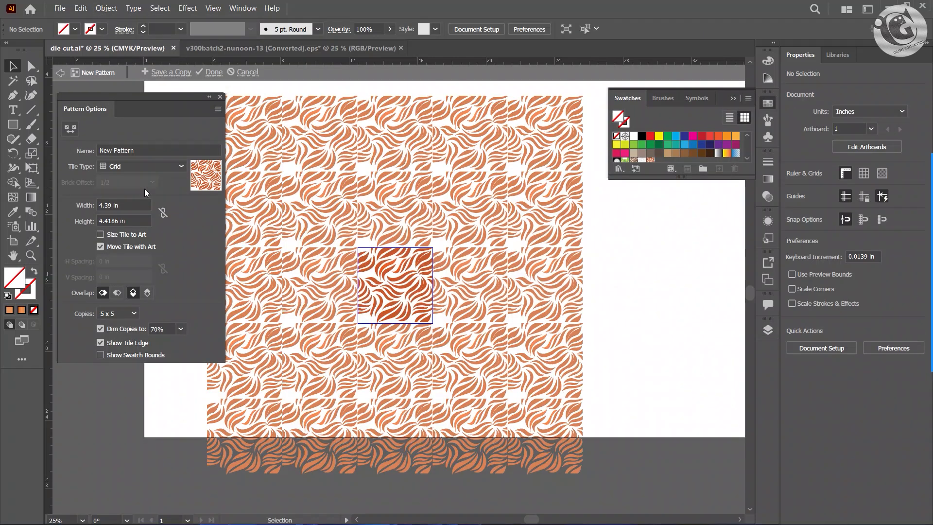
{"action": "double_click", "coordinate": [150, 191]}
{"action": "key", "text": "ctrl+z"}
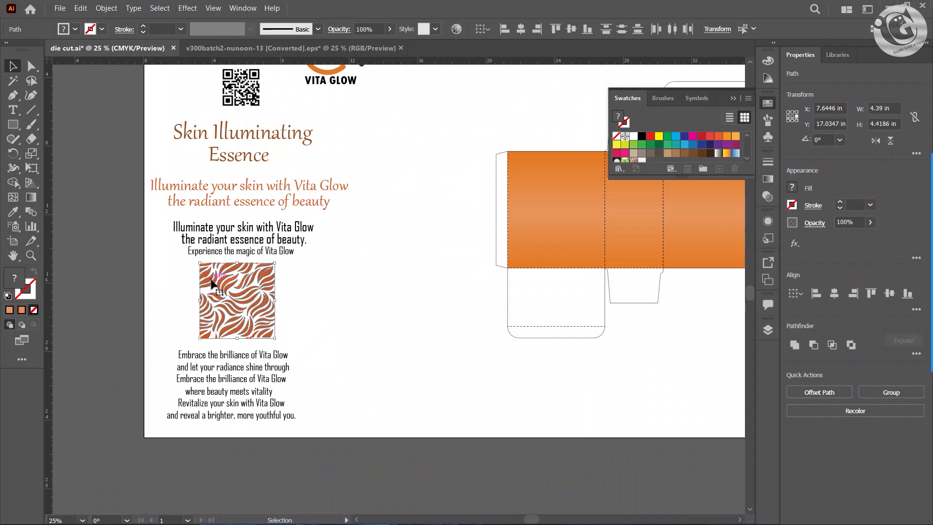
Make a new pattern from the leaf artwork, turn off the swatch notice for future patterns, and select a leaf path in the tile.
{"action": "left_click", "coordinate": [107, 9]}
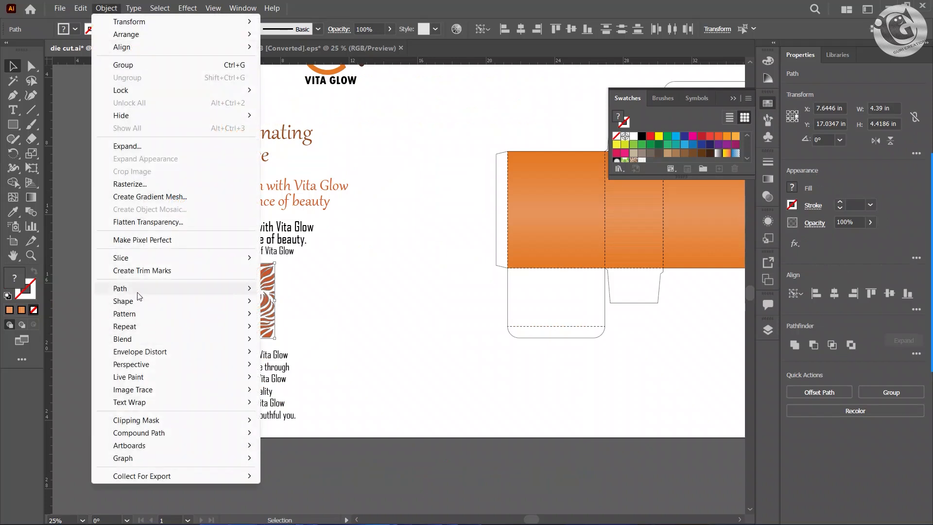
{"action": "left_click", "coordinate": [291, 314]}
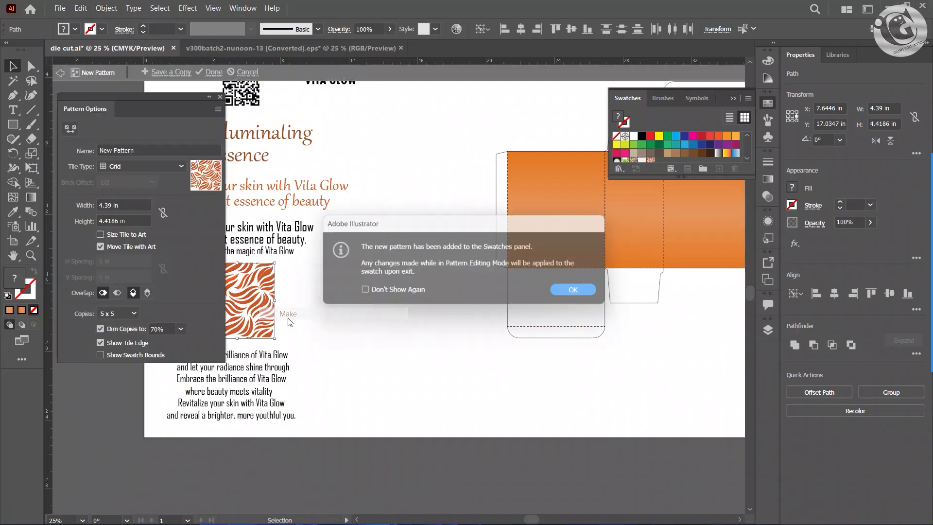
{"action": "left_click", "coordinate": [361, 292]}
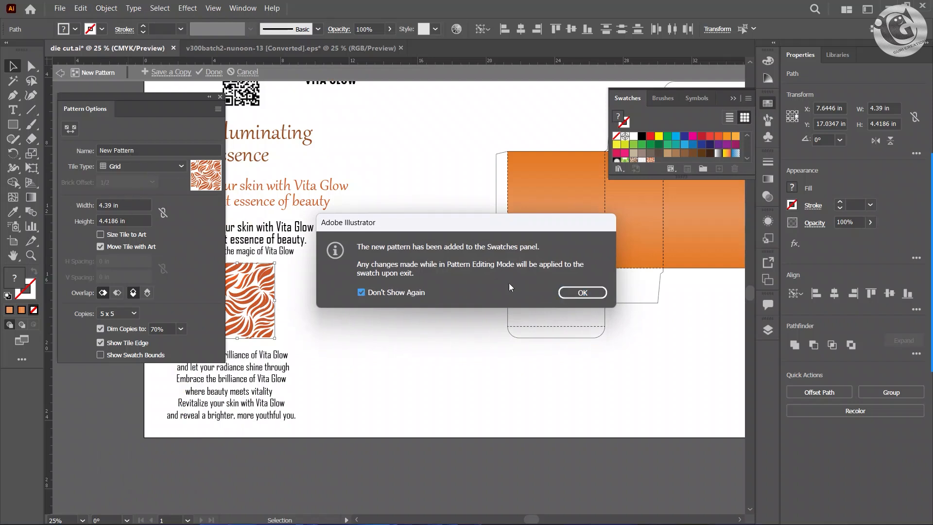
{"action": "left_click", "coordinate": [583, 292]}
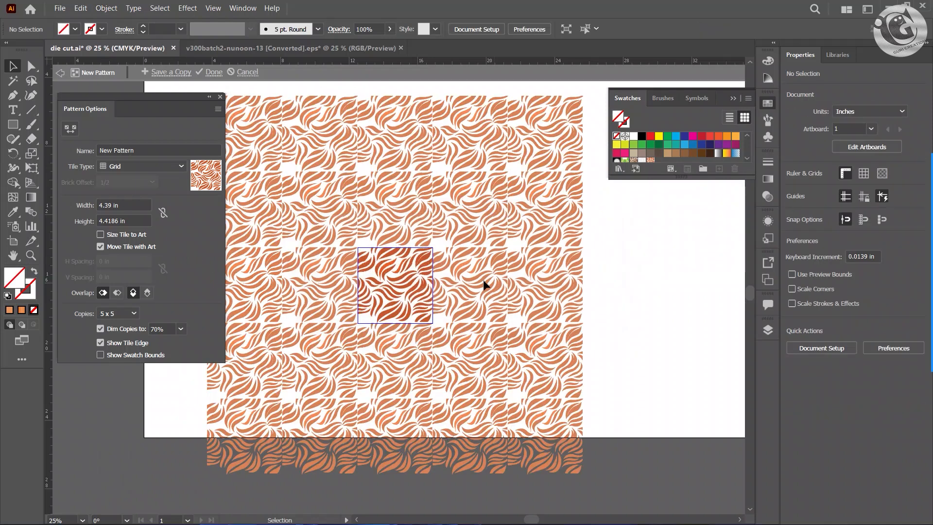
{"action": "left_click_drag", "start_coordinate": [359, 275], "coordinate": [433, 303]}
{"action": "left_click", "coordinate": [407, 271]}
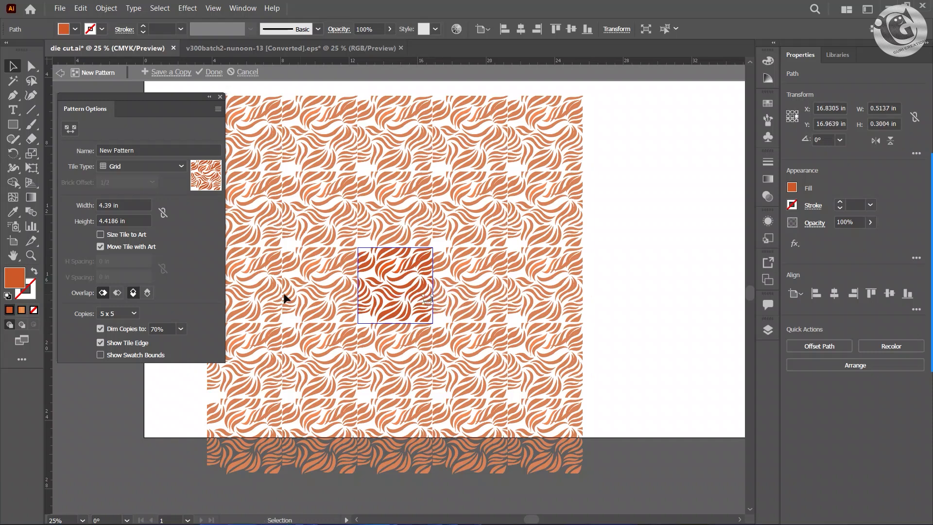
Try the Brick by Row tile type with a 1/2 offset and return the pattern to Grid.
{"action": "left_click", "coordinate": [163, 166]}
{"action": "left_click", "coordinate": [141, 192]}
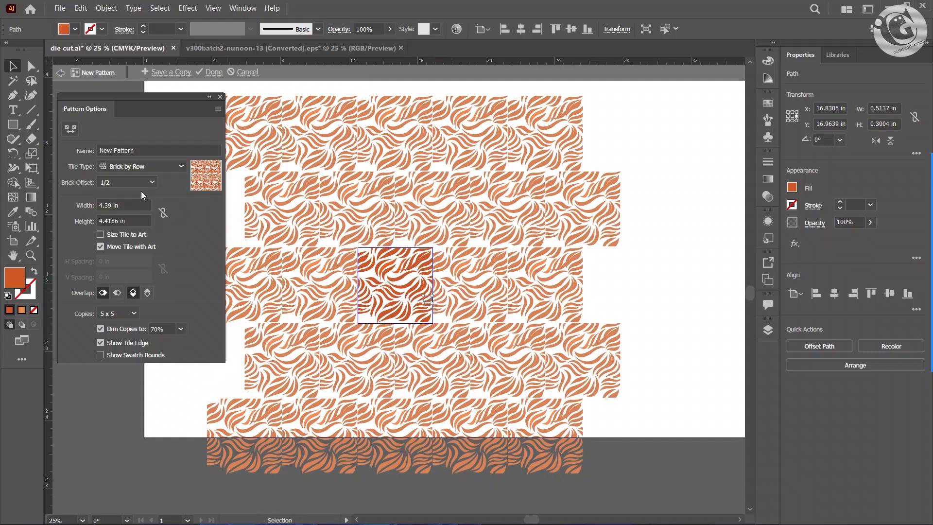
{"action": "left_click", "coordinate": [157, 168]}
{"action": "left_click", "coordinate": [137, 180]}
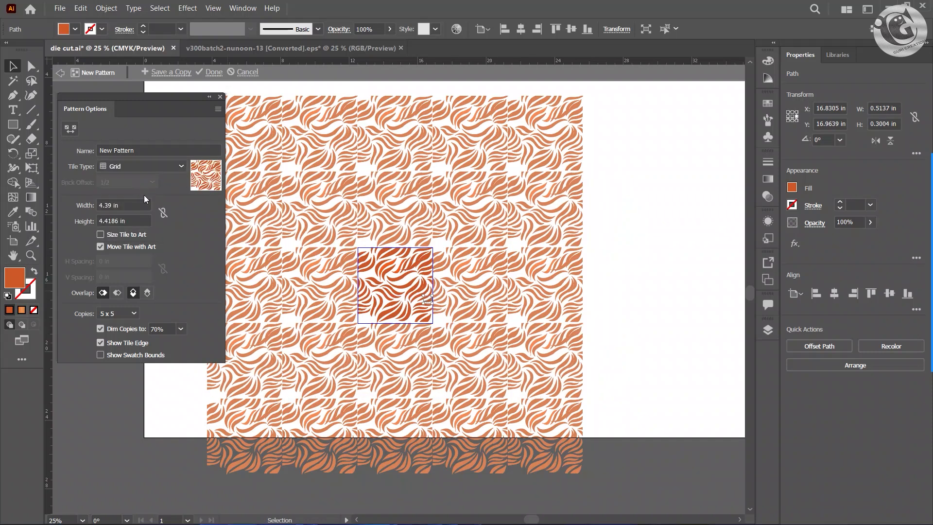
Name the new pattern guri, keep its Grid tile type, and finish editing the pattern.
{"action": "left_click", "coordinate": [147, 154]}
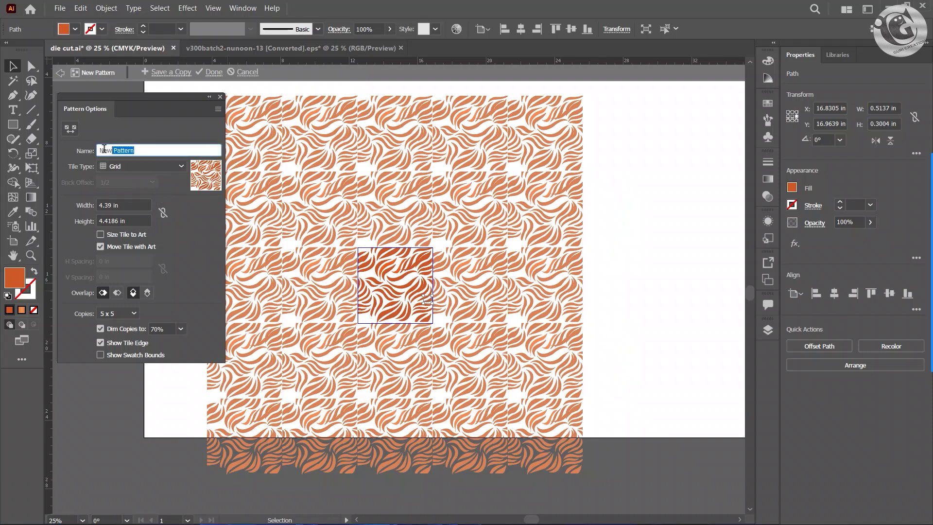
{"action": "key", "text": "BackSpace"}
{"action": "key", "text": "Return"}
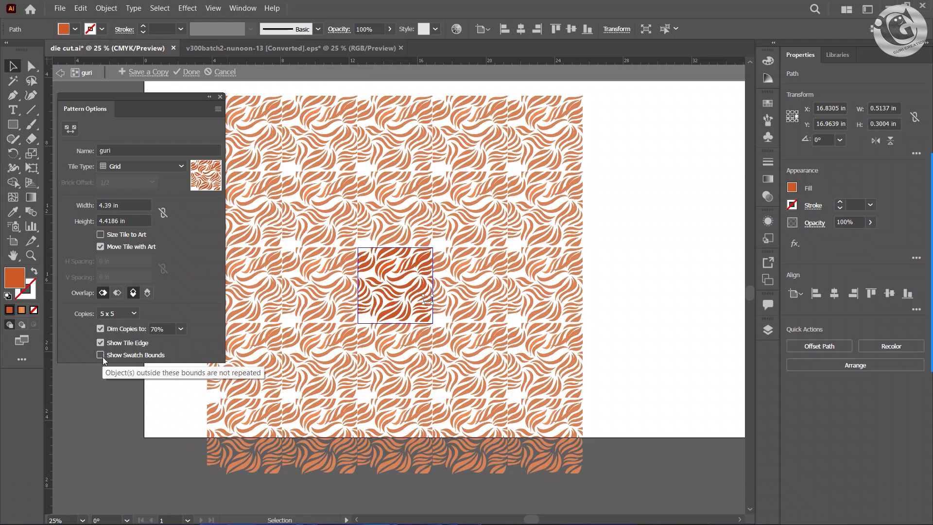
{"action": "left_click_drag", "start_coordinate": [182, 102], "coordinate": [244, 156]}
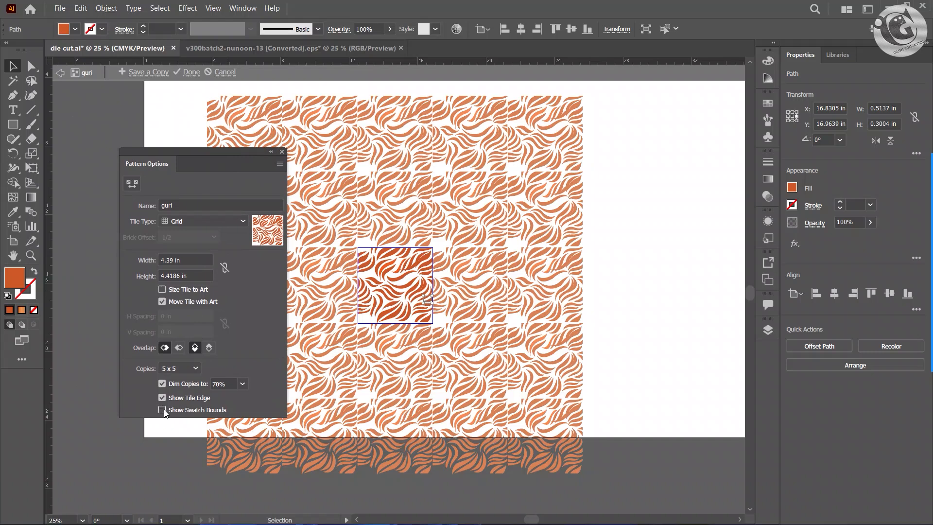
{"action": "left_click", "coordinate": [188, 221]}
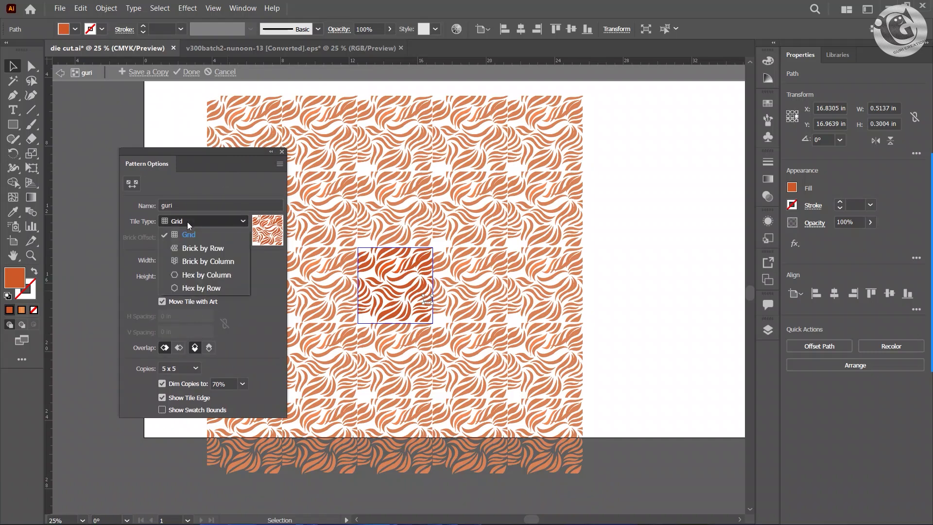
{"action": "left_click", "coordinate": [190, 223]}
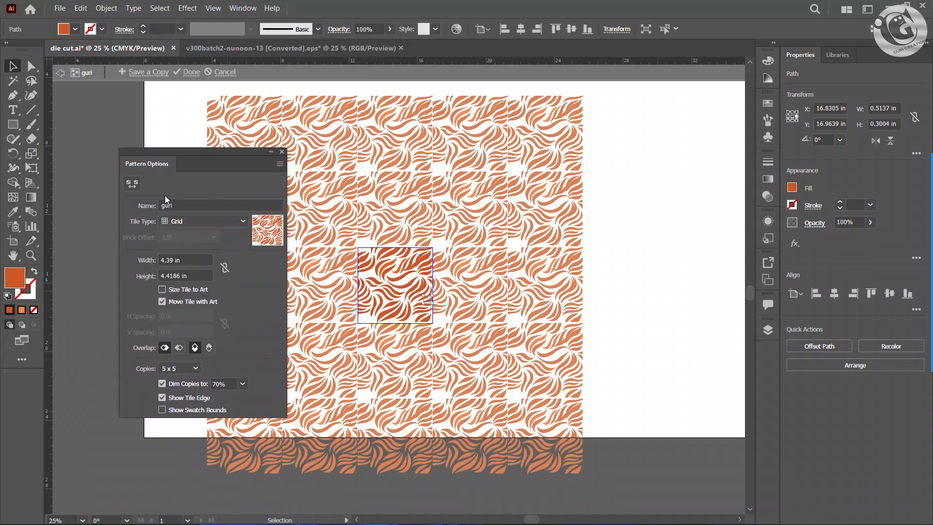
{"action": "left_click", "coordinate": [183, 71]}
{"action": "left_click", "coordinate": [299, 283]}
Add a new layer at the top of the layer stack and make Layer 7 the active layer.
{"action": "left_click_drag", "start_coordinate": [478, 220], "coordinate": [269, 269]}
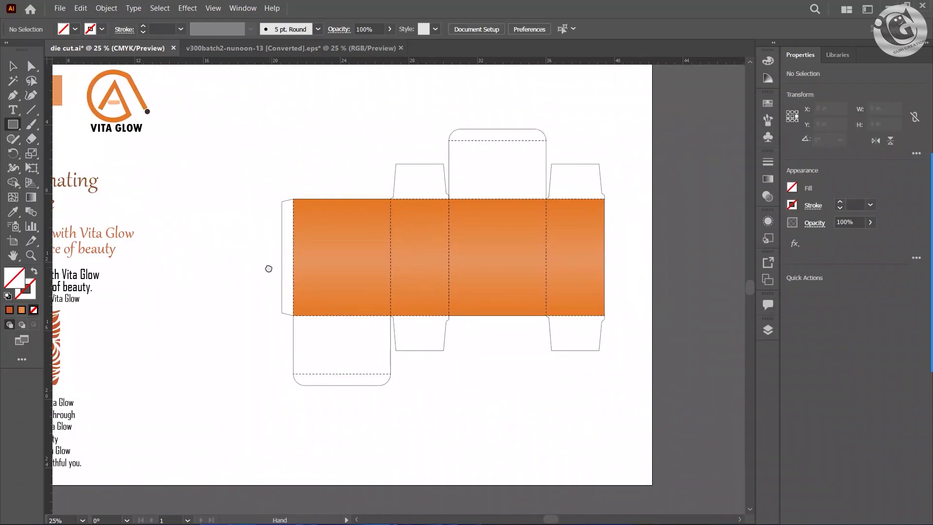
{"action": "left_click", "coordinate": [767, 330]}
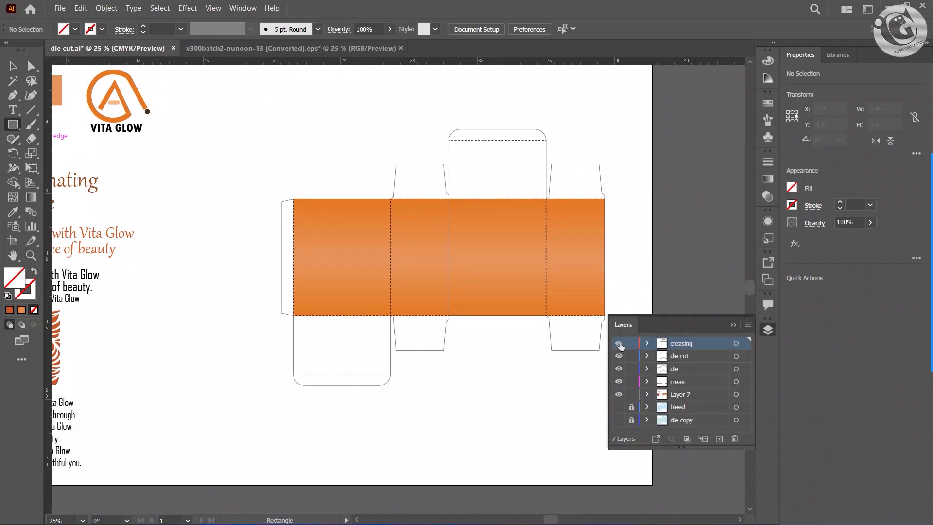
{"action": "left_click", "coordinate": [719, 439]}
{"action": "left_click", "coordinate": [662, 411]}
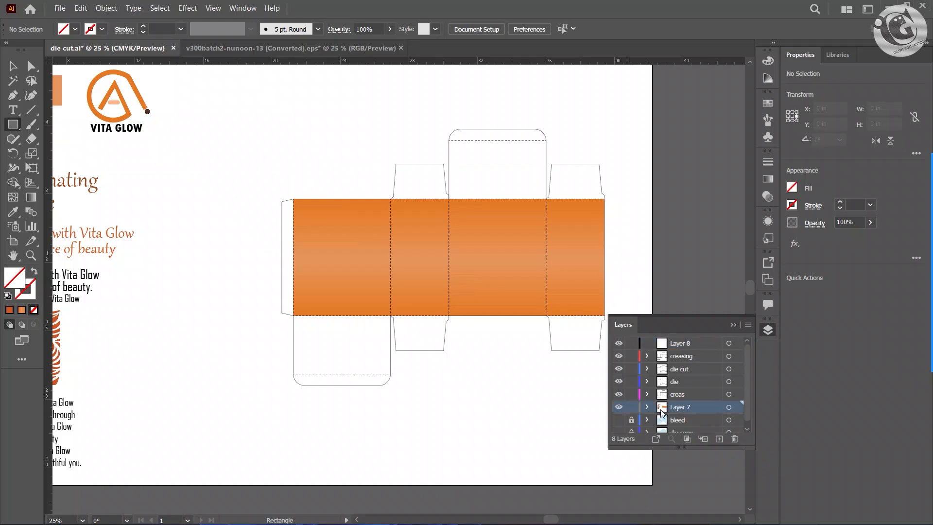
{"action": "left_click", "coordinate": [618, 407]}
{"action": "left_click", "coordinate": [618, 407]}
Draw a rectangle of about 18.18 by 6.77 in over the four body panels of the die-cut template.
{"action": "scroll", "coordinate": [294, 198], "scroll_direction": "up", "scroll_amount": 1}
{"action": "left_click_drag", "start_coordinate": [387, 240], "coordinate": [273, 204]}
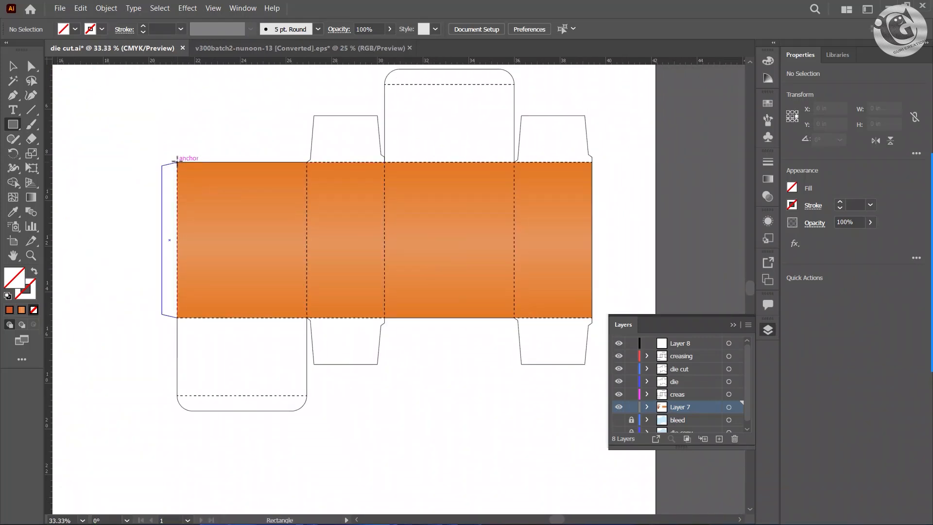
{"action": "left_click_drag", "start_coordinate": [177, 162], "coordinate": [593, 316]}
{"action": "left_click", "coordinate": [836, 55]}
{"action": "left_click", "coordinate": [800, 54]}
Fill the body-panel rectangle with the leaf pattern swatch and lower its opacity to 29%.
{"action": "left_click", "coordinate": [767, 165]}
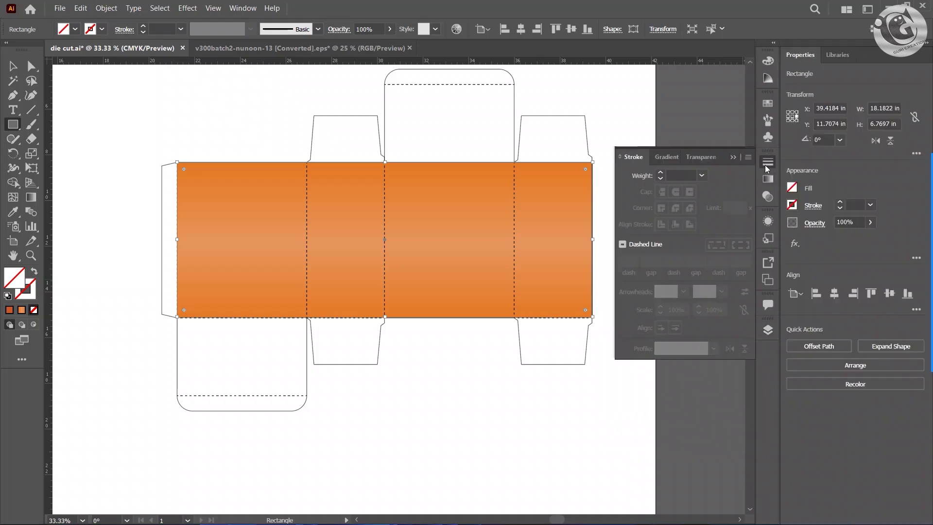
{"action": "left_click", "coordinate": [767, 164]}
{"action": "left_click", "coordinate": [768, 103]}
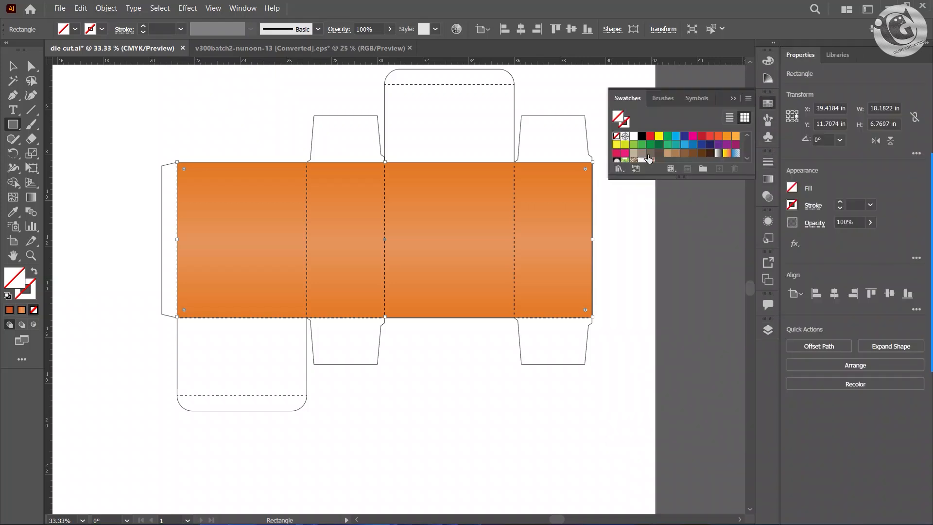
{"action": "left_click", "coordinate": [650, 161]}
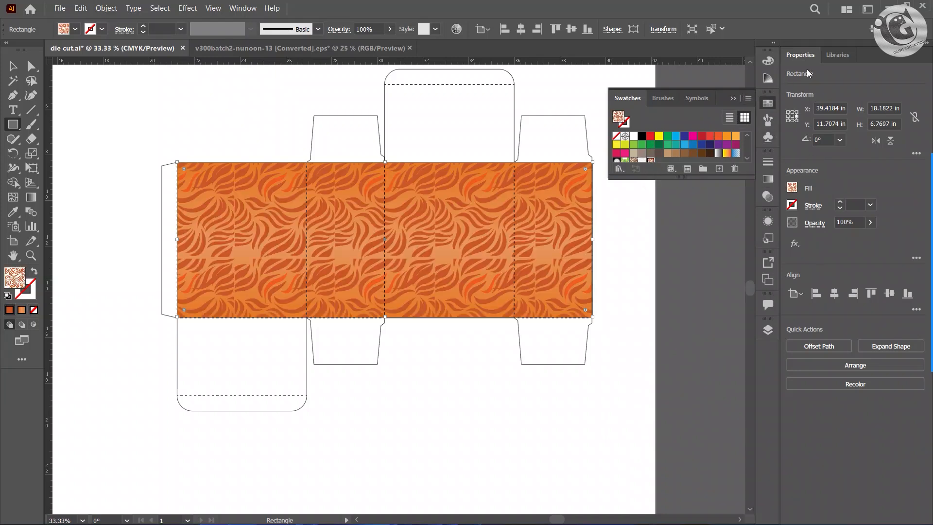
{"action": "left_click", "coordinate": [869, 222]}
{"action": "left_click_drag", "start_coordinate": [869, 237], "coordinate": [840, 237]}
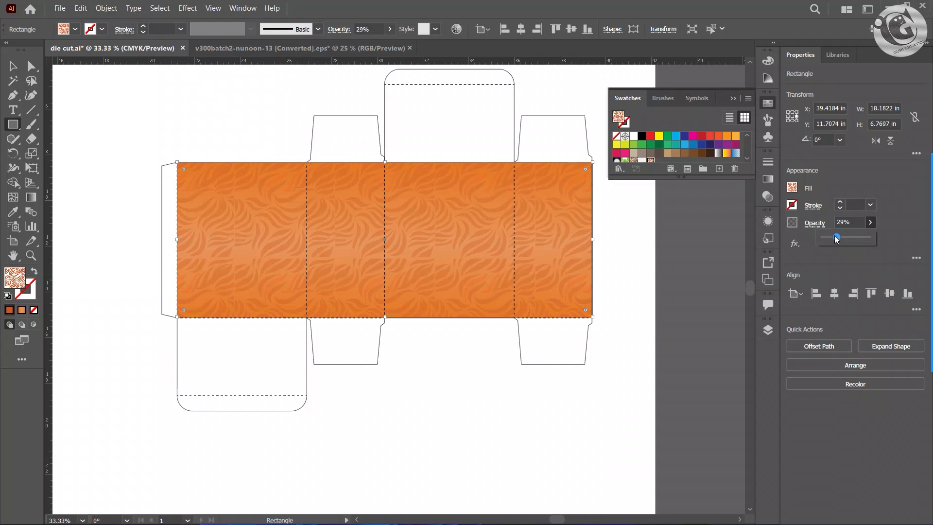
{"action": "left_click", "coordinate": [736, 101]}
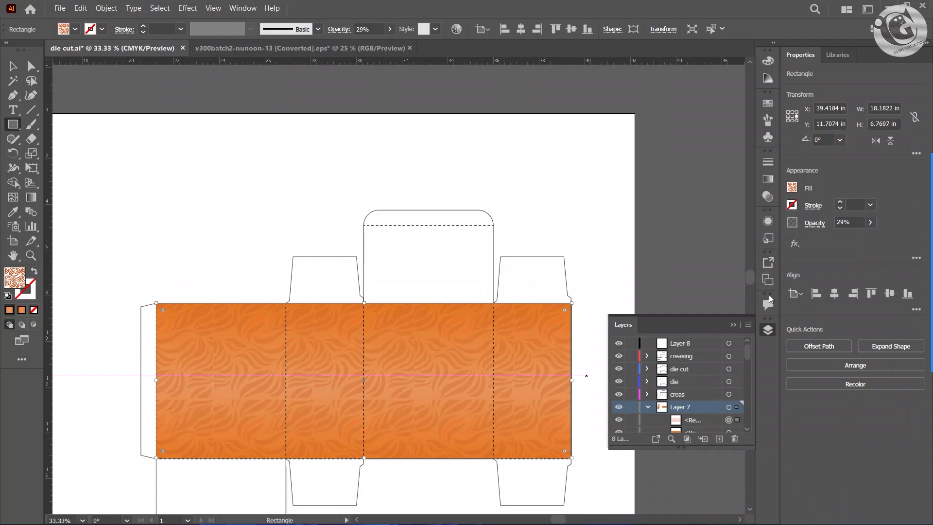
Switch the fill to the orange linear gradient and draw a rectangle over the upper closure panel up to its fold line.
{"action": "left_click", "coordinate": [766, 179]}
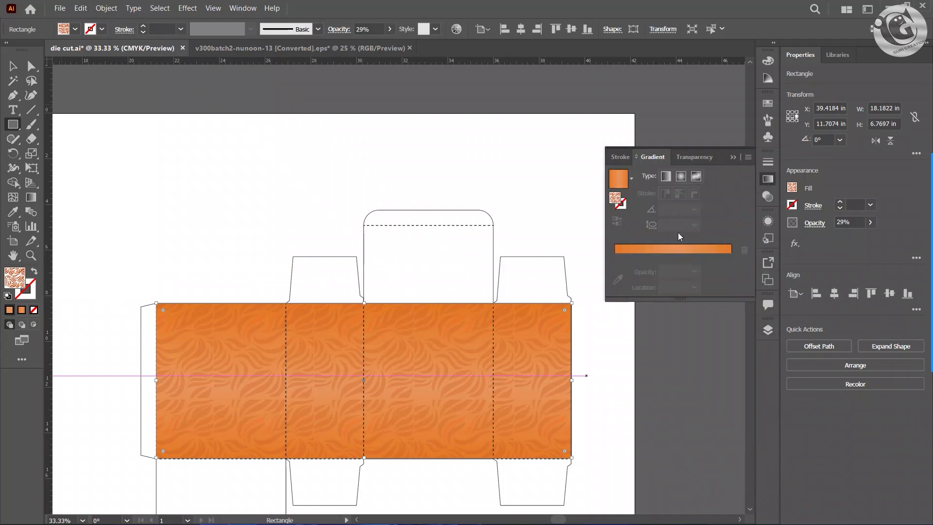
{"action": "left_click", "coordinate": [626, 184]}
{"action": "key", "text": "ctrl+plus"}
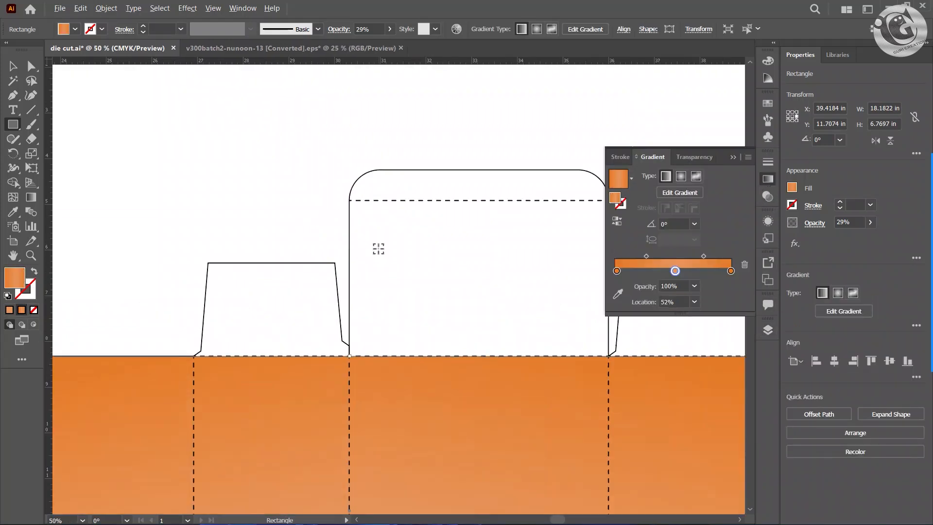
{"action": "key", "text": "ctrl+plus"}
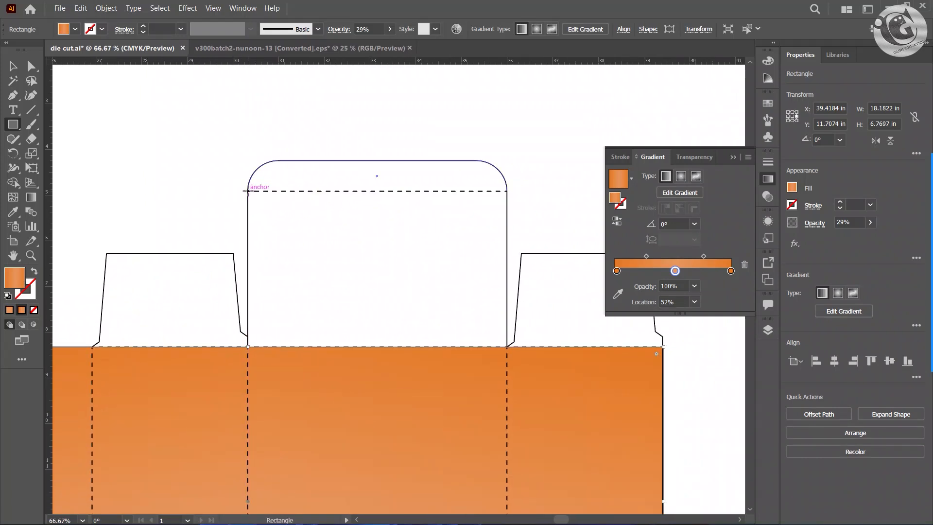
{"action": "left_click_drag", "start_coordinate": [248, 191], "coordinate": [507, 347]}
{"action": "key", "text": "v"}
{"action": "left_click", "coordinate": [153, 166]}
{"action": "scroll", "coordinate": [163, 172], "scroll_direction": "down", "scroll_amount": 2}
{"action": "left_click_drag", "start_coordinate": [262, 277], "coordinate": [398, 287]}
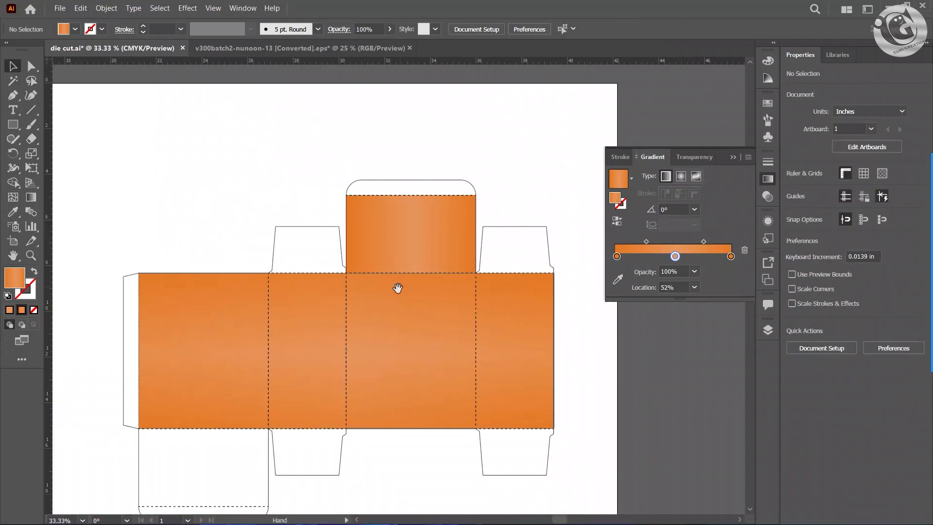
{"action": "left_click", "coordinate": [204, 325]}
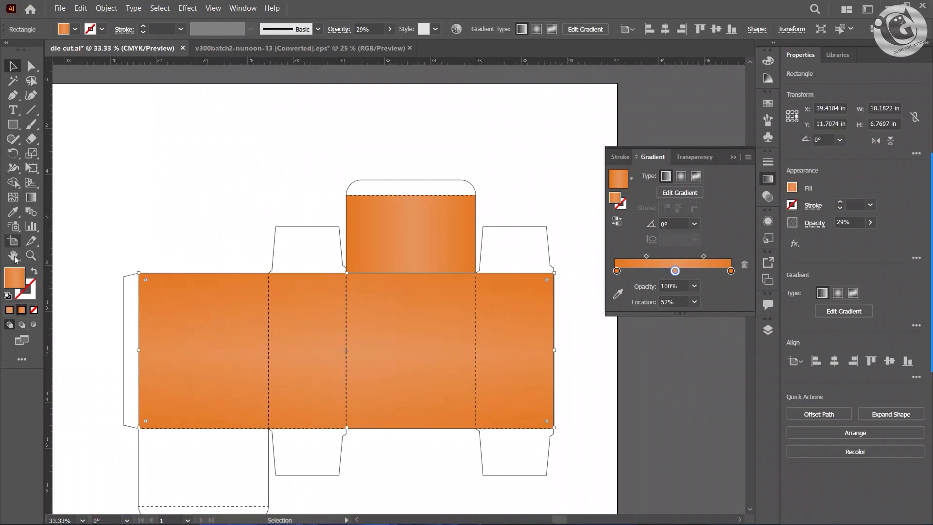
{"action": "left_click", "coordinate": [12, 125]}
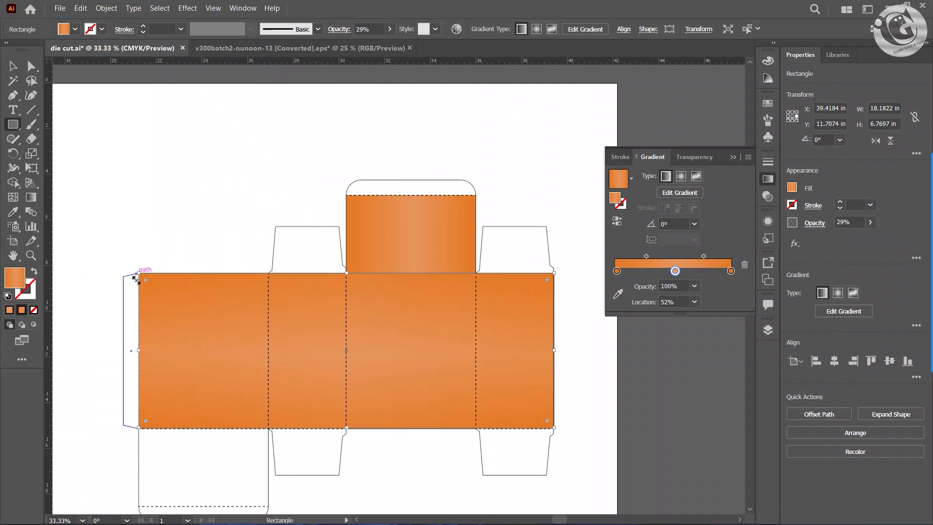
{"action": "scroll", "coordinate": [140, 271], "scroll_direction": "up", "scroll_amount": 2}
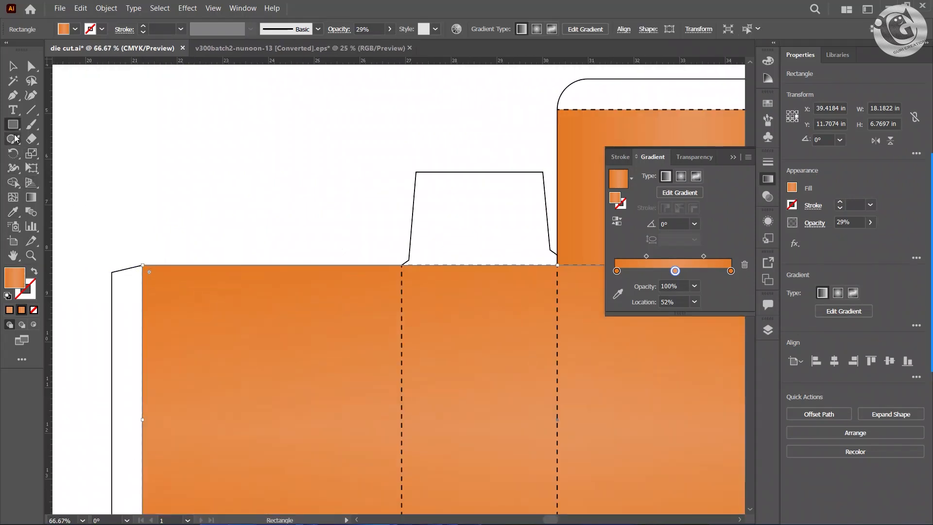
{"action": "left_click", "coordinate": [242, 178]}
{"action": "left_click", "coordinate": [494, 290]}
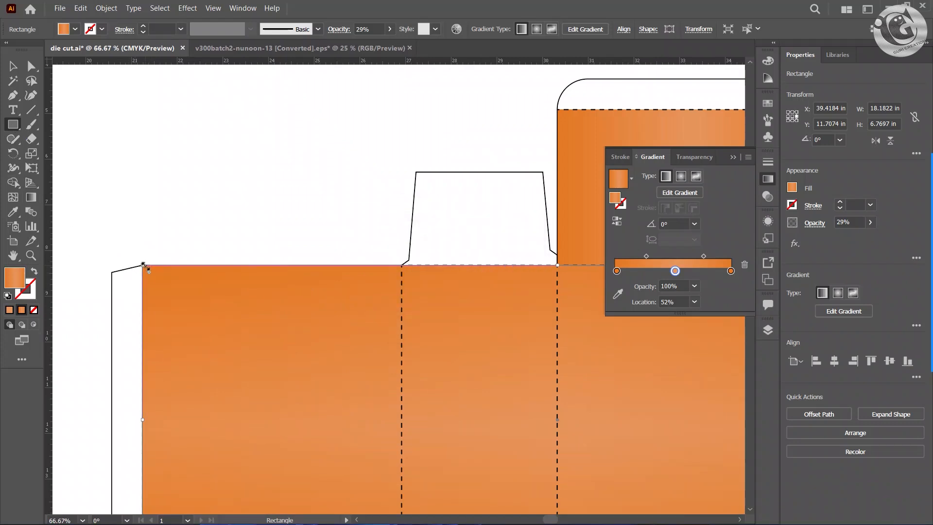
{"action": "key", "text": "v"}
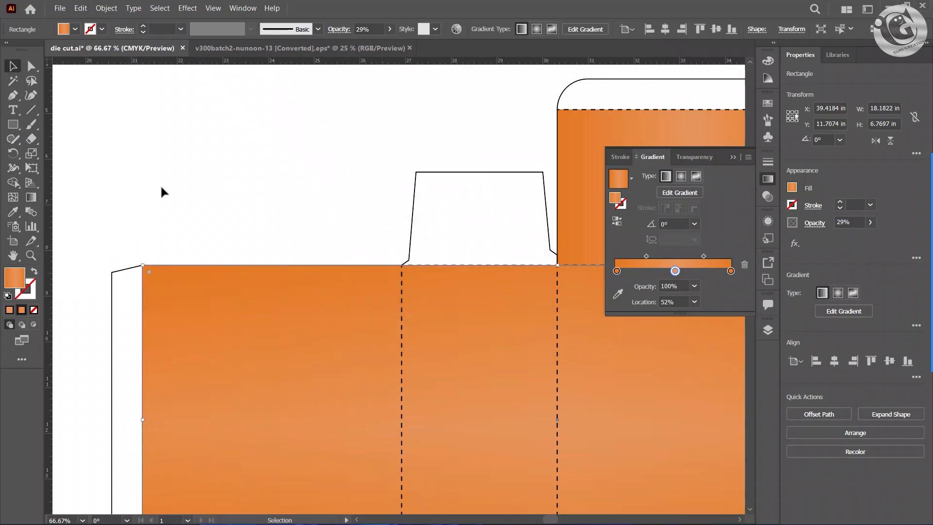
{"action": "left_click", "coordinate": [162, 192]}
{"action": "key", "text": "m"}
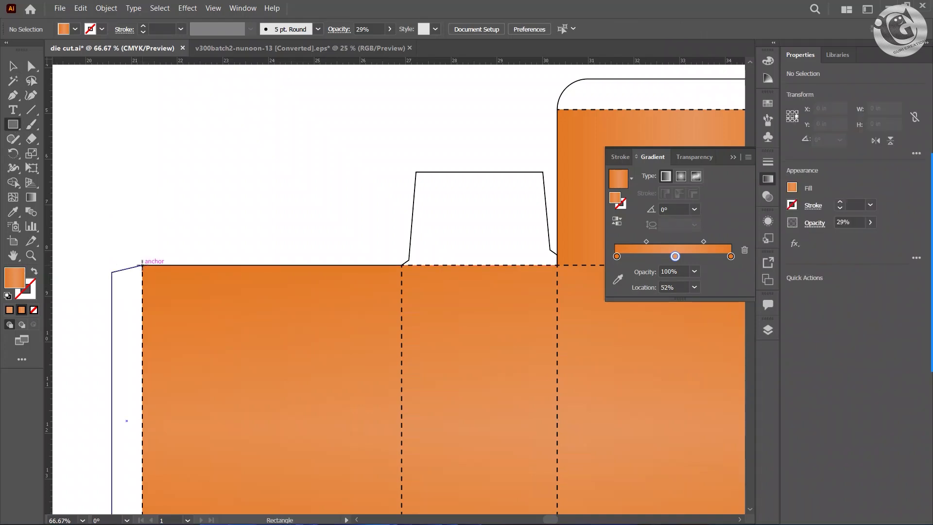
{"action": "left_click_drag", "start_coordinate": [141, 265], "coordinate": [483, 363]}
{"action": "scroll", "coordinate": [506, 374], "scroll_direction": "down", "scroll_amount": 2}
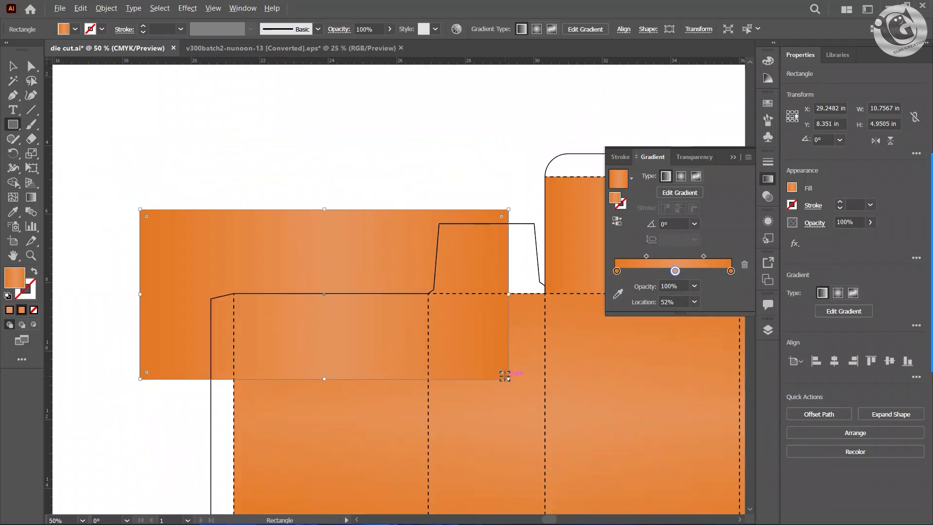
{"action": "left_click_drag", "start_coordinate": [555, 398], "coordinate": [426, 370]}
{"action": "key", "text": "Delete"}
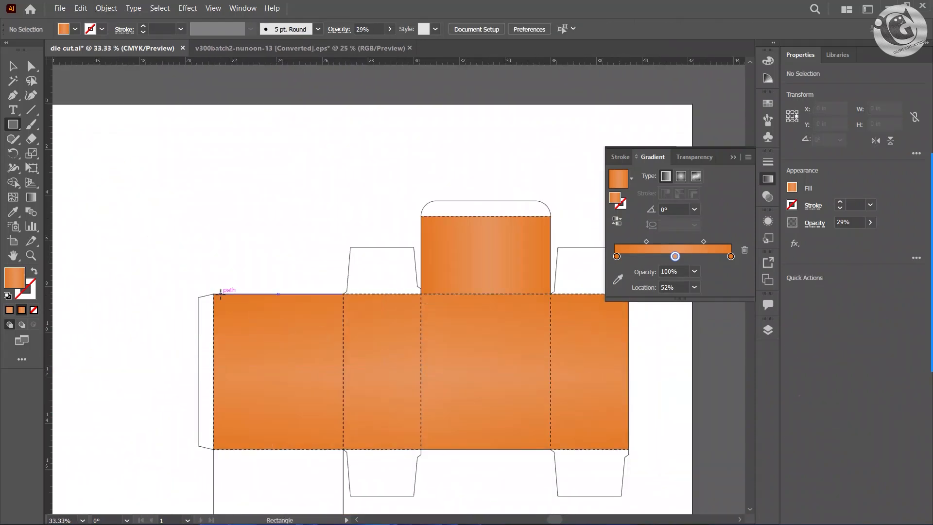
Cover the four body panels with a rectangle of about 18.17 by 6.81 in, filled with the leaf pattern at 26% opacity.
{"action": "left_click_drag", "start_coordinate": [213, 293], "coordinate": [628, 449]}
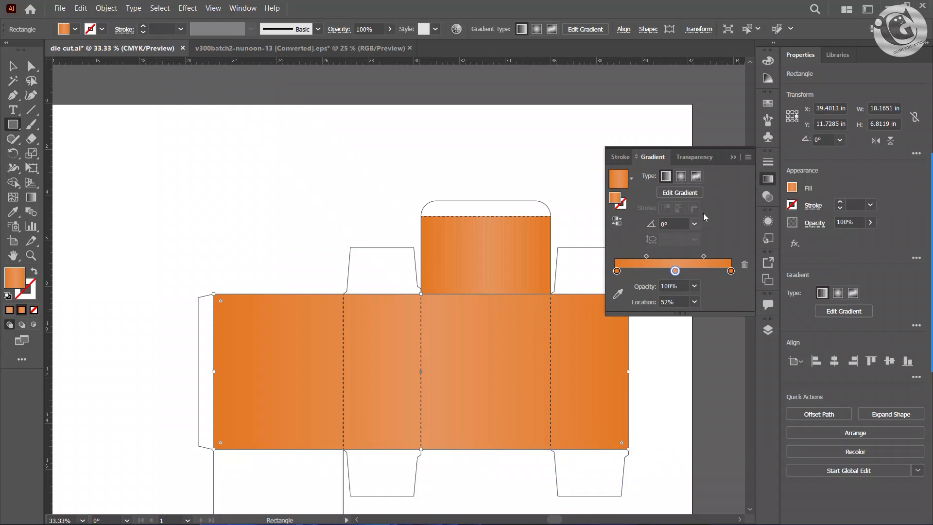
{"action": "left_click", "coordinate": [766, 165]}
{"action": "left_click", "coordinate": [767, 103]}
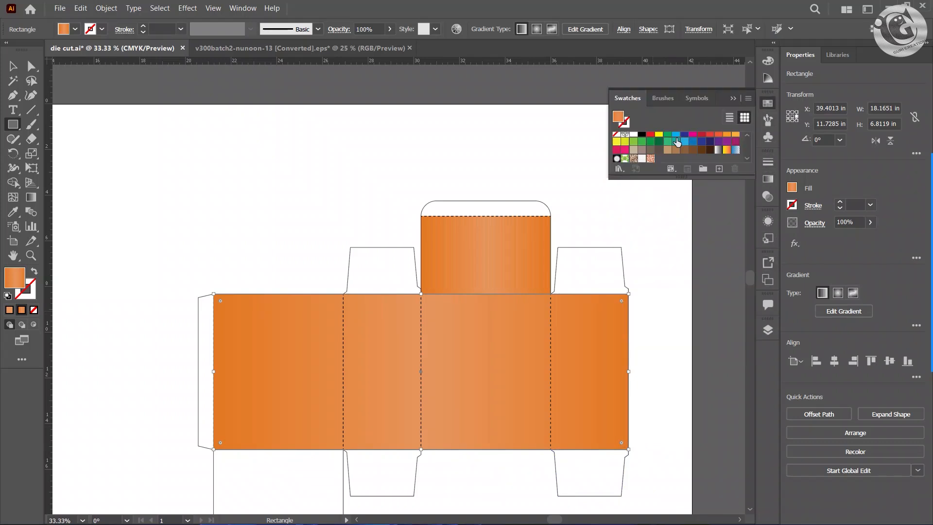
{"action": "left_click", "coordinate": [650, 158]}
{"action": "left_click", "coordinate": [870, 222]}
{"action": "left_click_drag", "start_coordinate": [870, 238], "coordinate": [829, 240]}
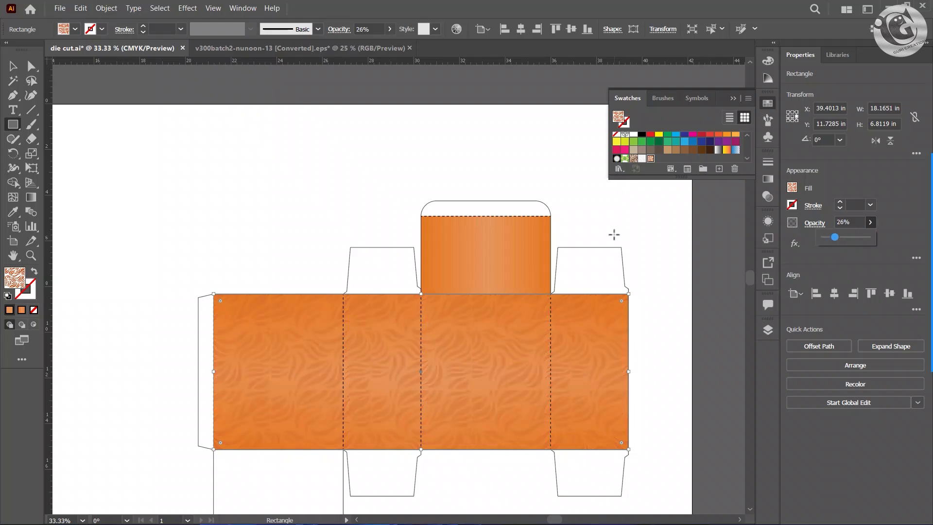
Cover the upper closure panel with a leaf-pattern rectangle of about 5.65 by 3.40 in at 21% opacity.
{"action": "scroll", "coordinate": [431, 240], "scroll_direction": "up", "scroll_amount": 2}
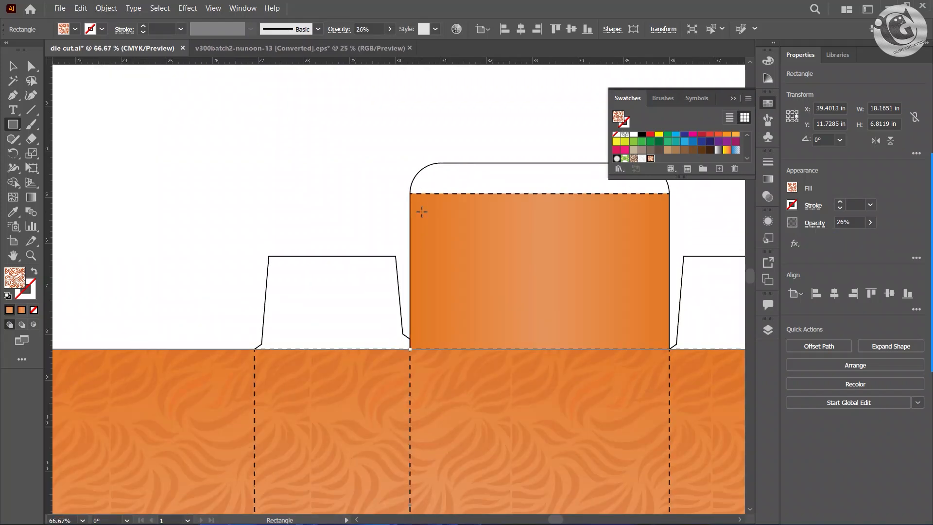
{"action": "left_click_drag", "start_coordinate": [412, 195], "coordinate": [668, 349]}
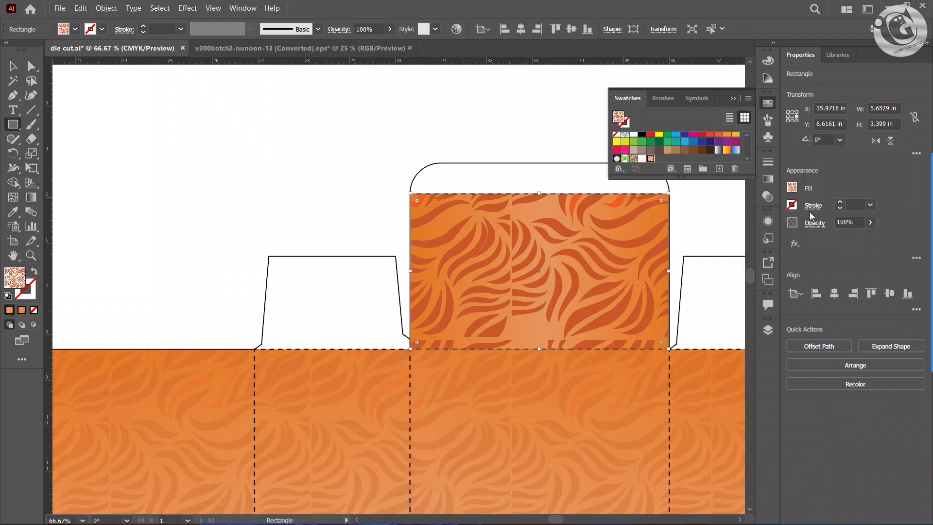
{"action": "left_click", "coordinate": [870, 222]}
{"action": "left_click_drag", "start_coordinate": [868, 242], "coordinate": [832, 238]}
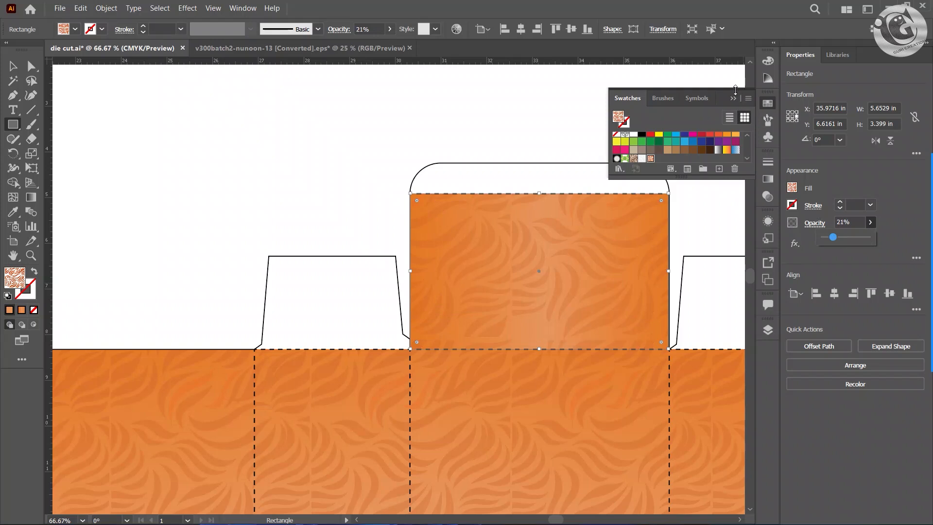
{"action": "left_click", "coordinate": [733, 98]}
Copy the gradient and leaf-pattern rectangles from the upper closure panel onto the lower closure panel, aligned with its fold lines.
{"action": "scroll", "coordinate": [509, 219], "scroll_direction": "down", "scroll_amount": 2}
{"action": "left_click_drag", "start_coordinate": [494, 276], "coordinate": [460, 220]}
{"action": "left_click", "coordinate": [14, 65]}
{"action": "left_click", "coordinate": [282, 157]}
{"action": "scroll", "coordinate": [415, 270], "scroll_direction": "down", "scroll_amount": 1}
{"action": "scroll", "coordinate": [416, 272], "scroll_direction": "up", "scroll_amount": 1}
{"action": "left_click", "coordinate": [474, 187]}
{"action": "left_click_drag", "start_coordinate": [474, 185], "coordinate": [270, 417]}
{"action": "left_click", "coordinate": [350, 441]}
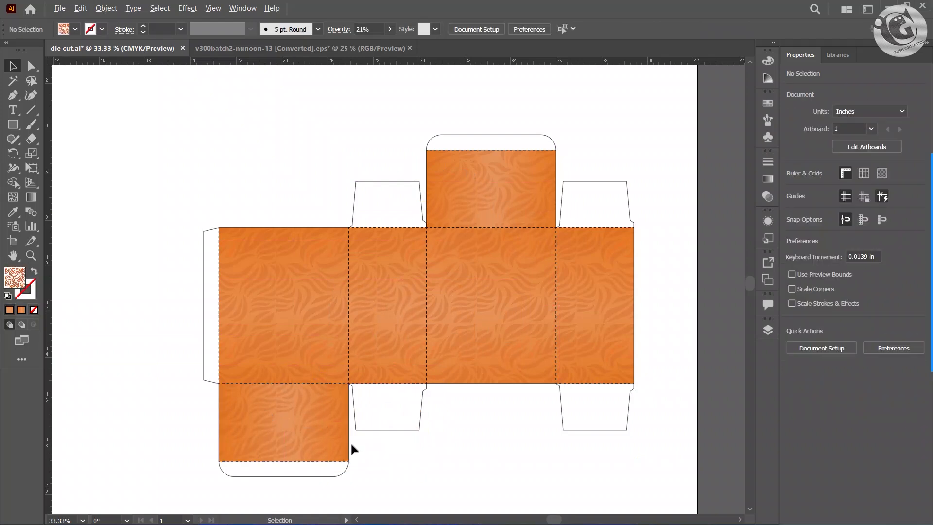
Bring the Vita Glow logo to the front and move it onto the upper part of the front panel.
{"action": "scroll", "coordinate": [349, 439], "scroll_direction": "up", "scroll_amount": 3}
{"action": "scroll", "coordinate": [349, 441], "scroll_direction": "down", "scroll_amount": 3}
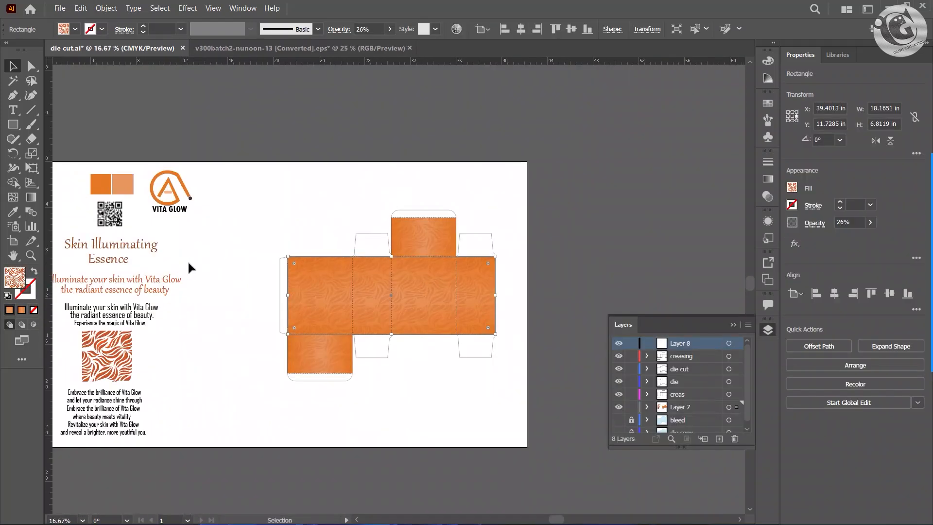
{"action": "scroll", "coordinate": [189, 263], "scroll_direction": "up", "scroll_amount": 1}
{"action": "mouse_move", "coordinate": [241, 260]}
{"action": "left_mouse_down"}
{"action": "mouse_move", "coordinate": [254, 270]}
{"action": "mouse_move", "coordinate": [236, 268]}
{"action": "left_mouse_up"}
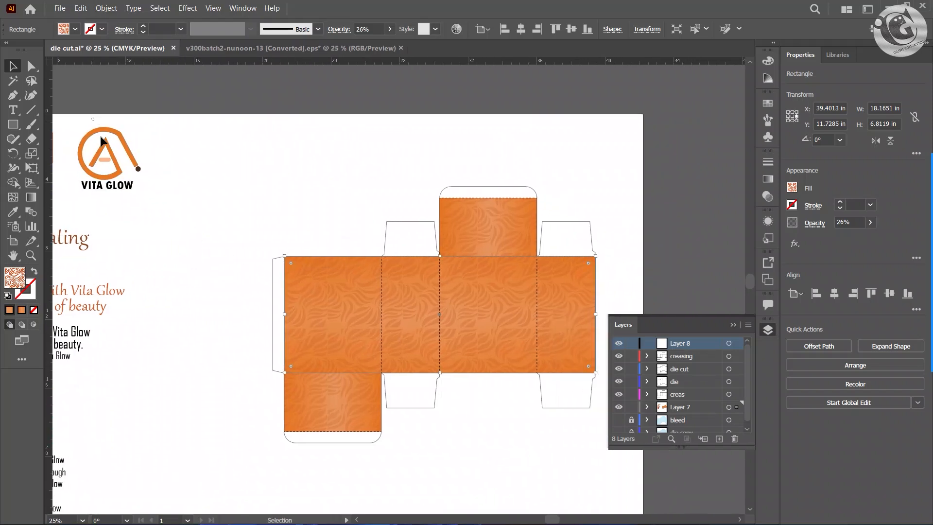
{"action": "left_click", "coordinate": [117, 171]}
{"action": "right_click", "coordinate": [118, 171]}
{"action": "mouse_move", "coordinate": [245, 300]}
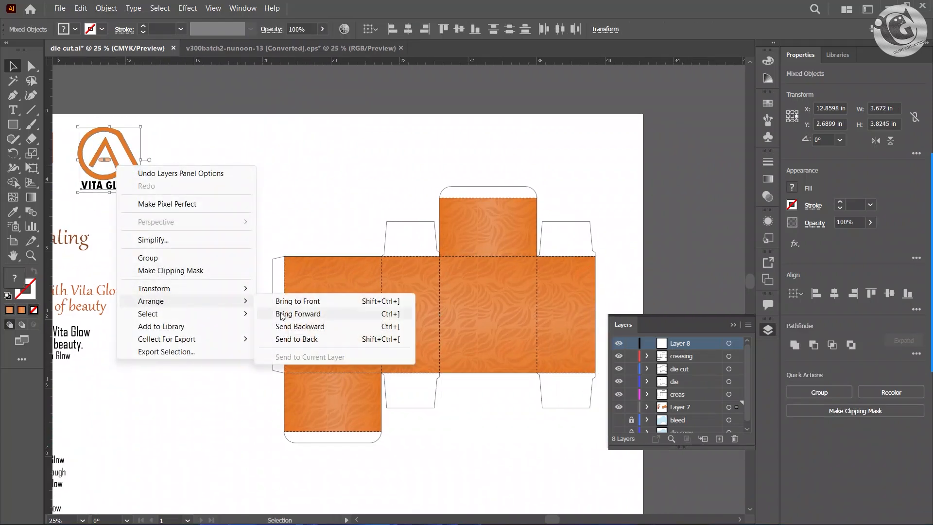
{"action": "left_click", "coordinate": [295, 301]}
{"action": "left_click_drag", "start_coordinate": [124, 176], "coordinate": [497, 297]}
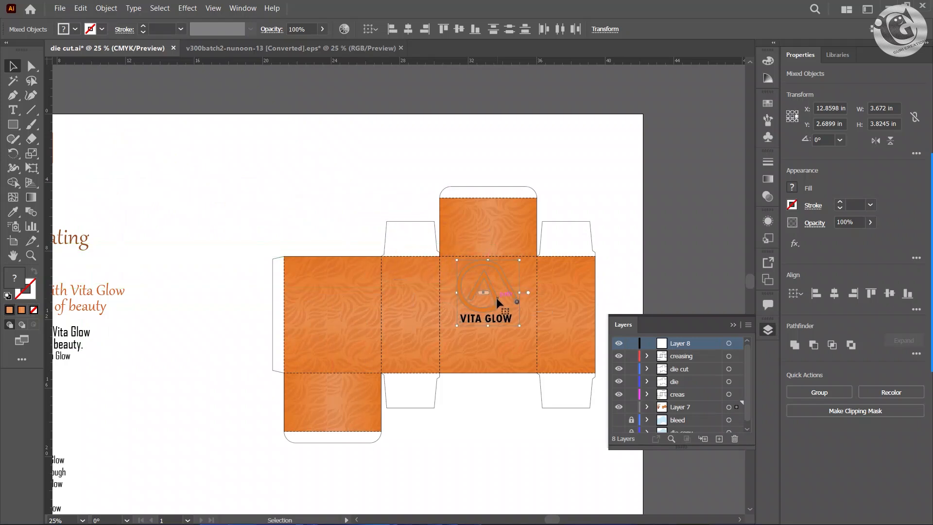
Try filling the whole logo with black (000000).
{"action": "scroll", "coordinate": [493, 298], "scroll_direction": "up", "scroll_amount": 4}
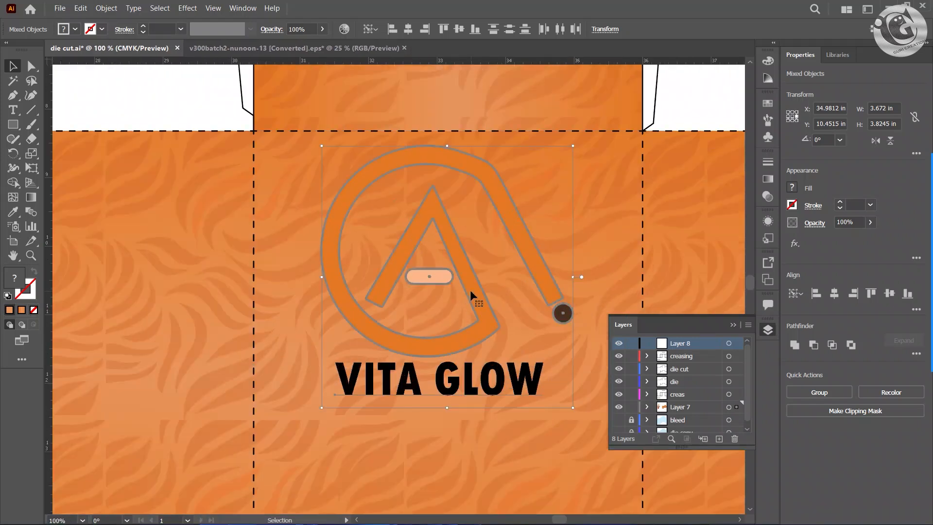
{"action": "double_click", "coordinate": [11, 281]}
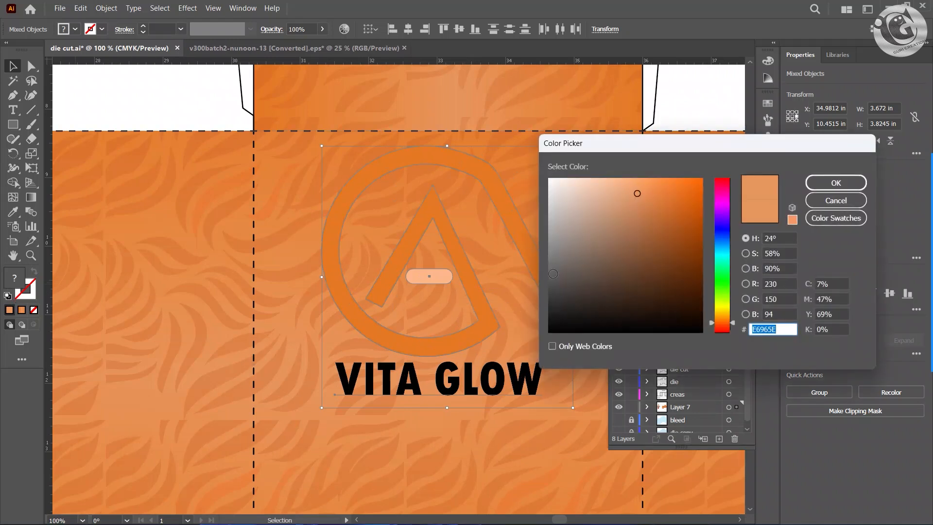
{"action": "type", "text": "000000"}
{"action": "left_click", "coordinate": [834, 184]}
{"action": "scroll", "coordinate": [493, 286], "scroll_direction": "down", "scroll_amount": 4}
{"action": "scroll", "coordinate": [495, 286], "scroll_direction": "up", "scroll_amount": 4}
Fill the whole logo, emblem and text, with white.
{"action": "double_click", "coordinate": [15, 278]}
{"action": "left_click_drag", "start_coordinate": [600, 246], "coordinate": [546, 176]}
{"action": "left_click", "coordinate": [811, 186]}
Scale the logo down to about 2.17 in wide and centre it near the front panel's upper fold line.
{"action": "scroll", "coordinate": [541, 231], "scroll_direction": "down", "scroll_amount": 2}
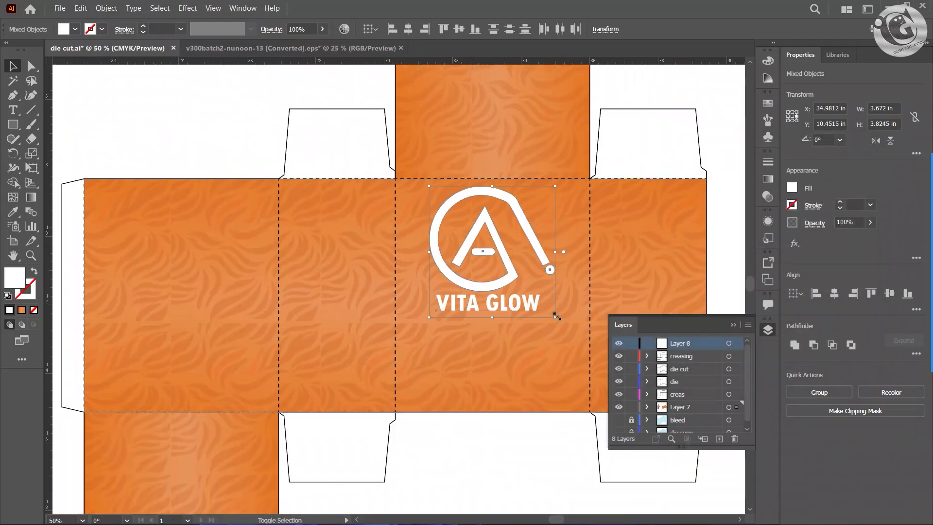
{"action": "left_click_drag", "start_coordinate": [557, 321], "coordinate": [515, 276]}
{"action": "left_click_drag", "start_coordinate": [485, 249], "coordinate": [503, 247]}
{"action": "left_click_drag", "start_coordinate": [534, 277], "coordinate": [506, 229]}
{"action": "scroll", "coordinate": [516, 262], "scroll_direction": "down", "scroll_amount": 1}
{"action": "left_click", "coordinate": [499, 408]}
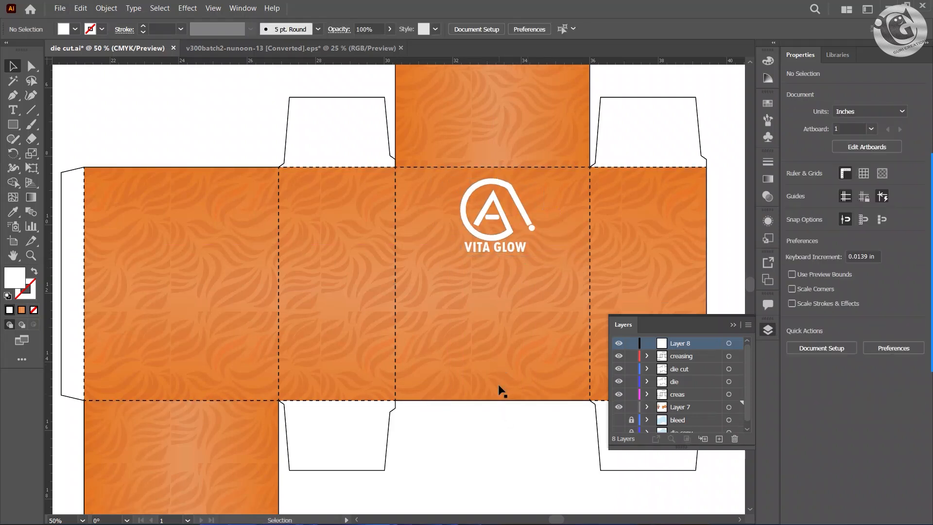
Move the VITA GLOW text slightly down below the emblem and fill it with black (000000).
{"action": "scroll", "coordinate": [490, 299], "scroll_direction": "down", "scroll_amount": 1}
{"action": "scroll", "coordinate": [489, 294], "scroll_direction": "up", "scroll_amount": 2}
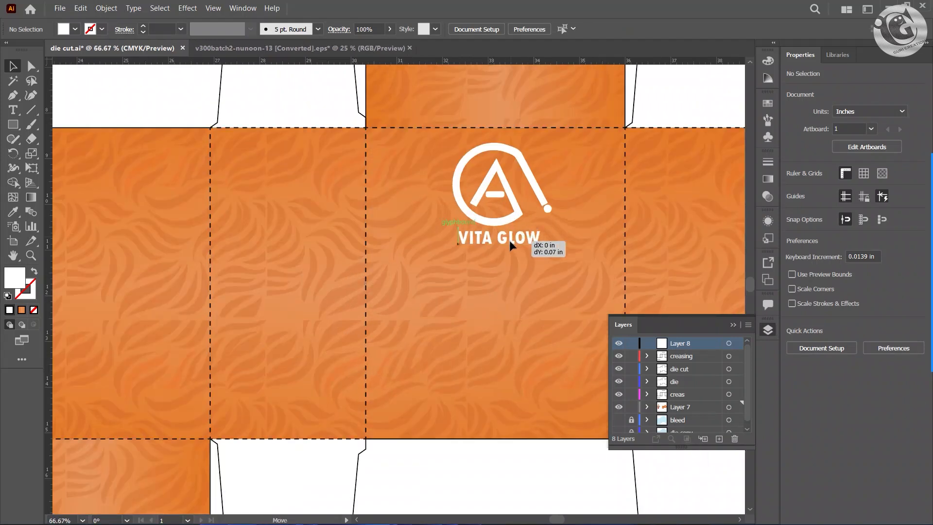
{"action": "left_click_drag", "start_coordinate": [509, 241], "coordinate": [505, 249]}
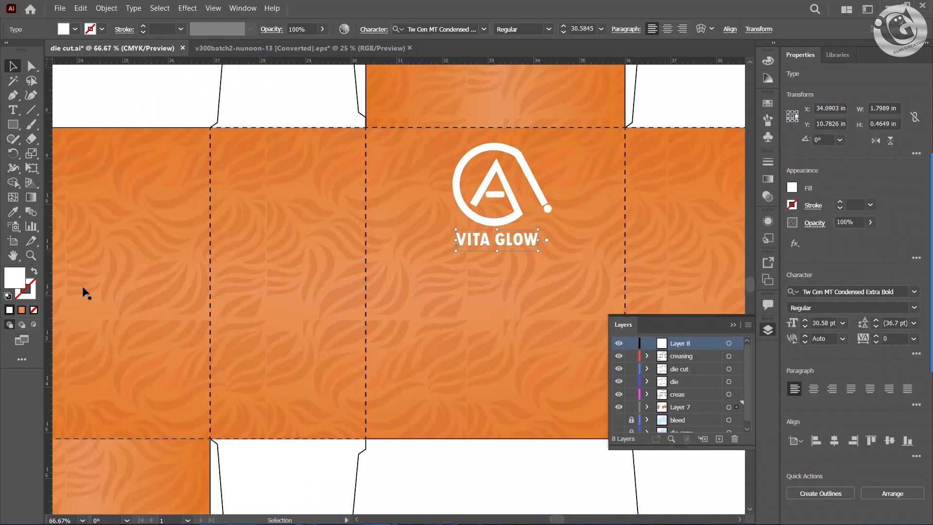
{"action": "double_click", "coordinate": [10, 282]}
{"action": "left_click_drag", "start_coordinate": [592, 324], "coordinate": [701, 348]}
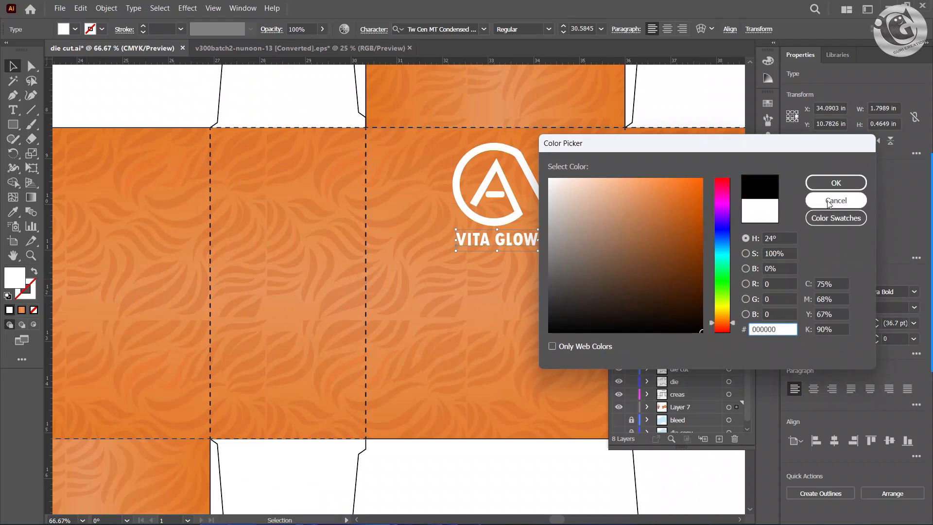
{"action": "left_click", "coordinate": [831, 186]}
{"action": "left_click", "coordinate": [495, 459]}
{"action": "scroll", "coordinate": [486, 314], "scroll_direction": "down", "scroll_amount": 2}
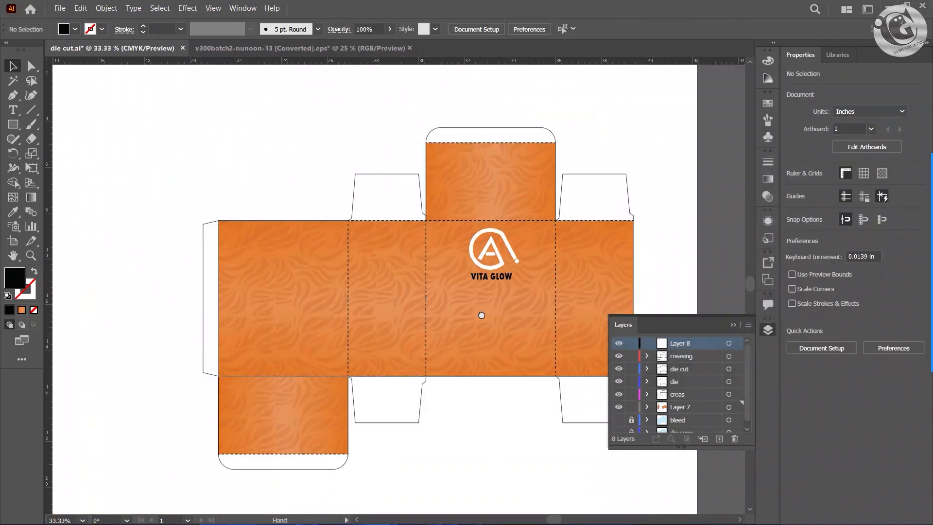
Copy the emblem together with the VITA GLOW text from the front panel onto the upper closure panel.
{"action": "left_click_drag", "start_coordinate": [481, 315], "coordinate": [404, 333]}
{"action": "scroll", "coordinate": [417, 311], "scroll_direction": "up", "scroll_amount": 2}
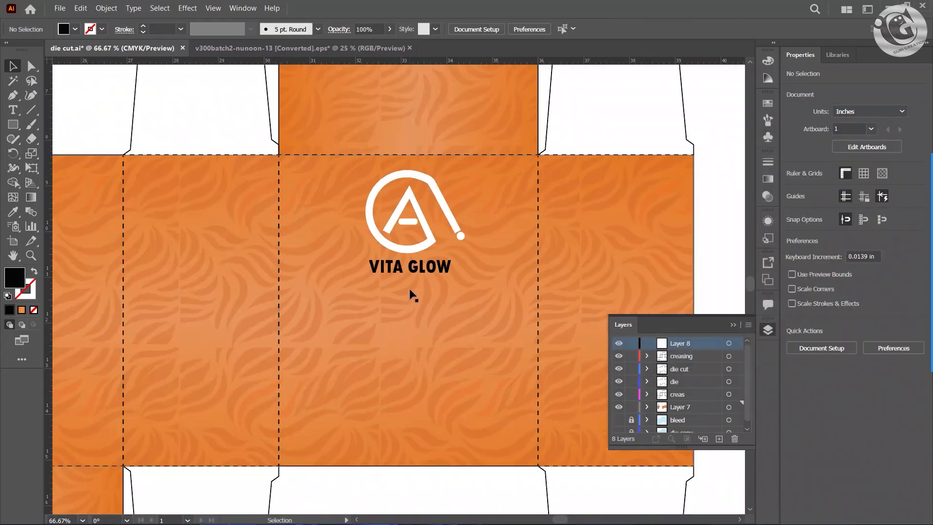
{"action": "scroll", "coordinate": [407, 354], "scroll_direction": "up", "scroll_amount": 2}
{"action": "left_click_drag", "start_coordinate": [410, 388], "coordinate": [402, 343]}
{"action": "key", "text": "ctrl+z"}
{"action": "left_click", "coordinate": [407, 345]}
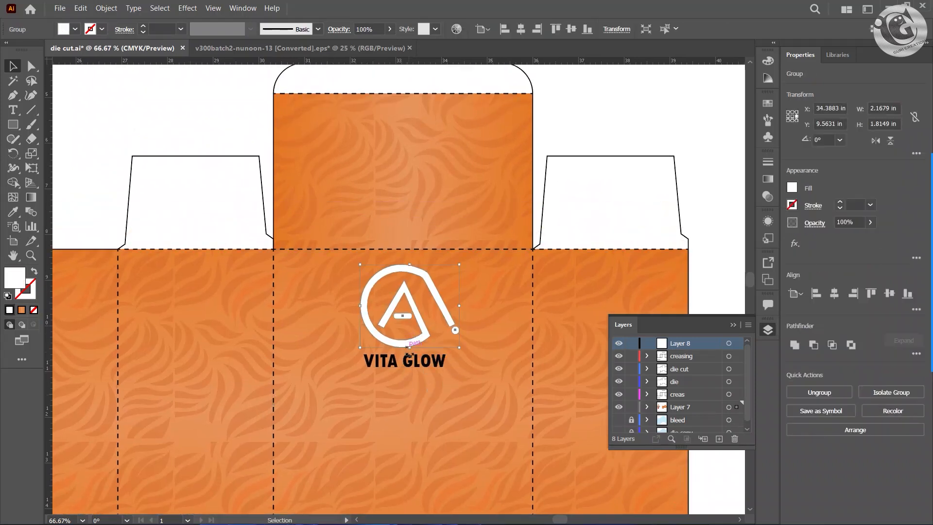
{"action": "left_click", "coordinate": [410, 368], "text": "shift"}
{"action": "left_click_drag", "start_coordinate": [424, 368], "coordinate": [422, 252]}
{"action": "right_click", "coordinate": [420, 253]}
{"action": "mouse_move", "coordinate": [470, 378]}
{"action": "left_click", "coordinate": [603, 424]}
{"action": "left_click", "coordinate": [456, 208]}
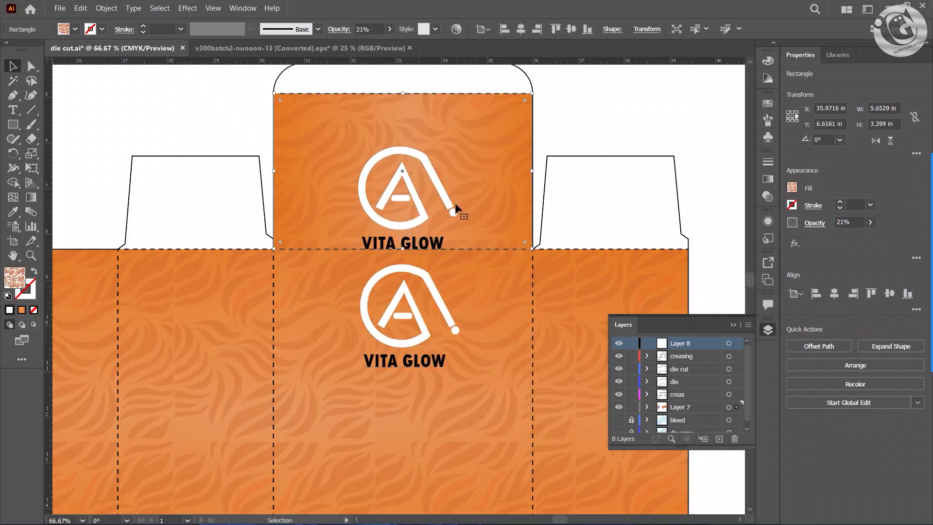
Rotate the emblem and text copy by 180° and move it up within the upper closure panel.
{"action": "left_click", "coordinate": [426, 242]}
{"action": "left_click", "coordinate": [416, 220], "text": "shift"}
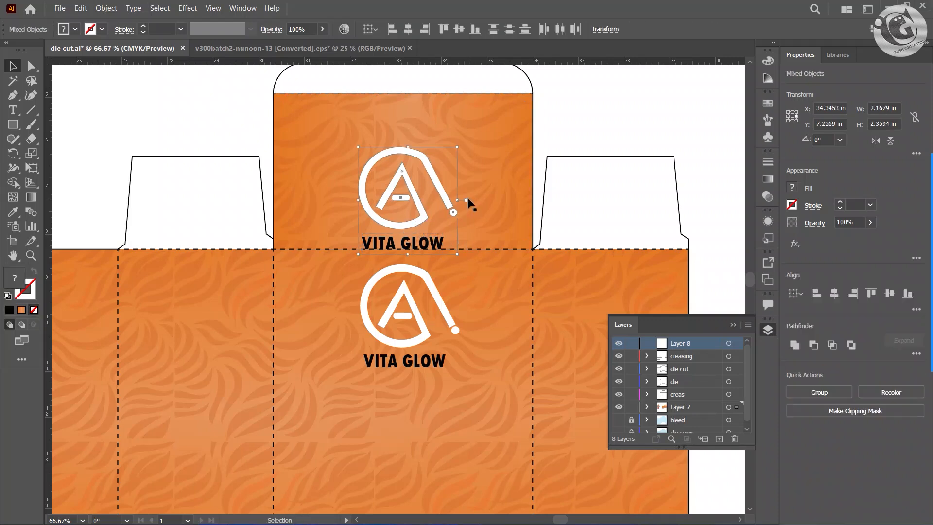
{"action": "left_click_drag", "start_coordinate": [469, 203], "coordinate": [306, 197]}
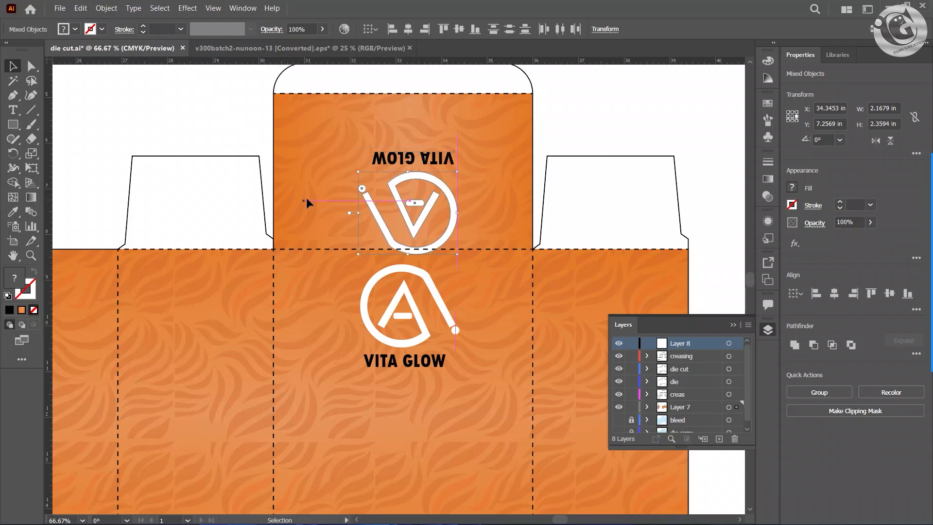
{"action": "left_click_drag", "start_coordinate": [419, 210], "coordinate": [409, 183]}
Try placing a copy of the inverted logo on the lower closure panel and rotating it, and undo the attempt.
{"action": "key", "text": "ctrl+minus"}
{"action": "key", "text": "ctrl+minus"}
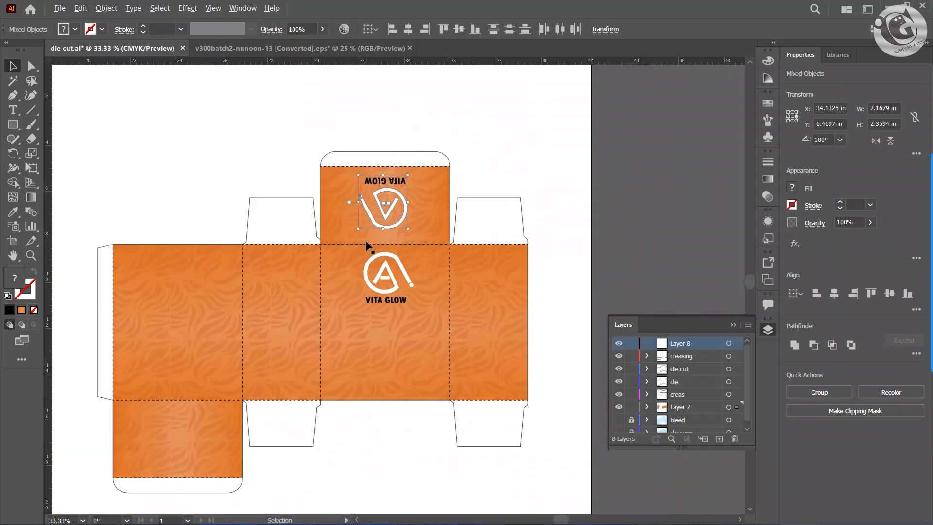
{"action": "left_click_drag", "start_coordinate": [398, 224], "coordinate": [183, 454], "text": "alt"}
{"action": "right_click", "coordinate": [184, 455]}
{"action": "mouse_move", "coordinate": [223, 384]}
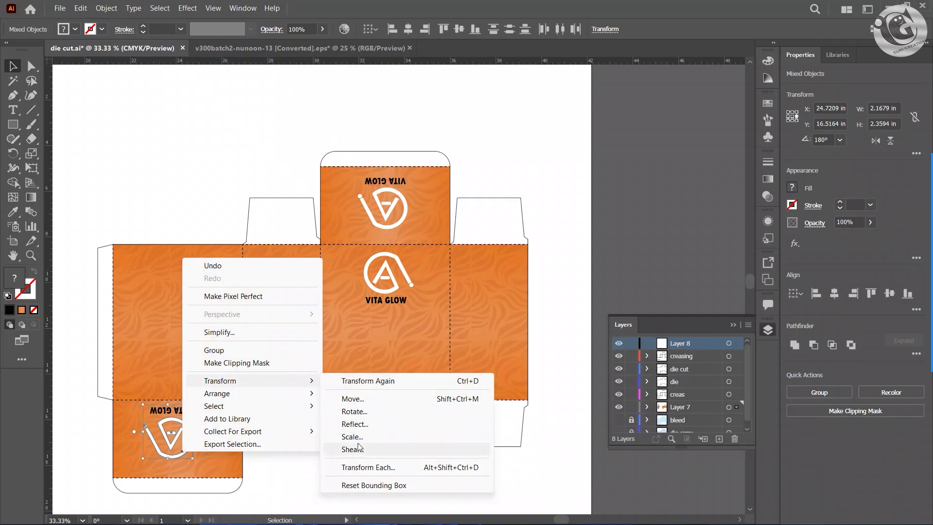
{"action": "left_click", "coordinate": [354, 411]}
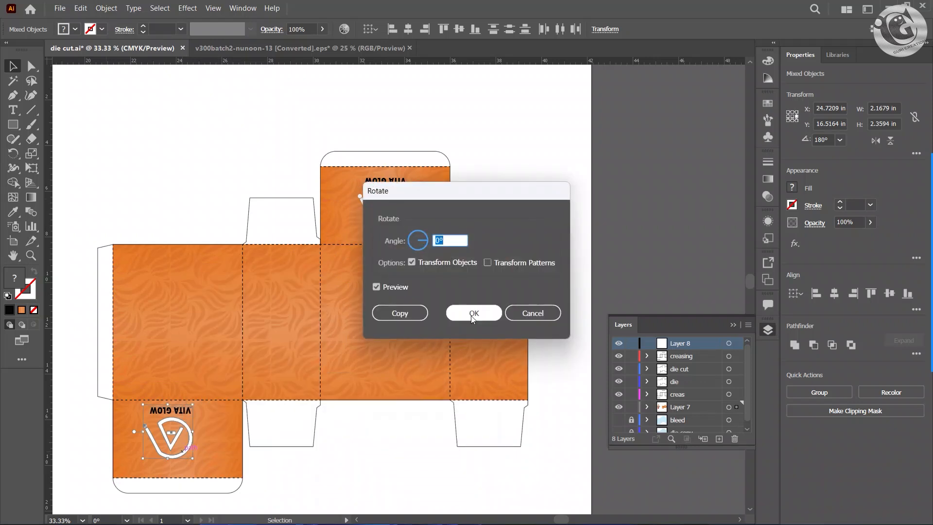
{"action": "left_click", "coordinate": [471, 314]}
{"action": "key", "text": "ctrl+z"}
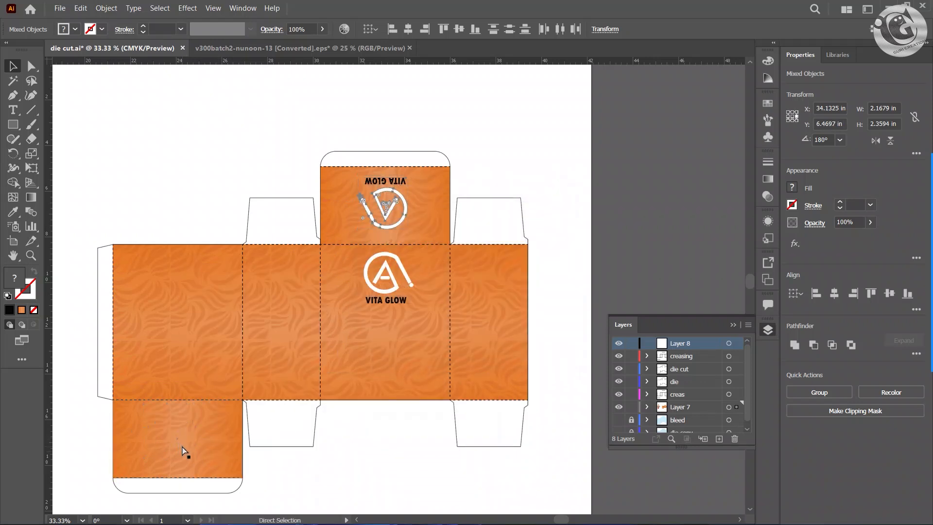
{"action": "key", "text": "ctrl+z"}
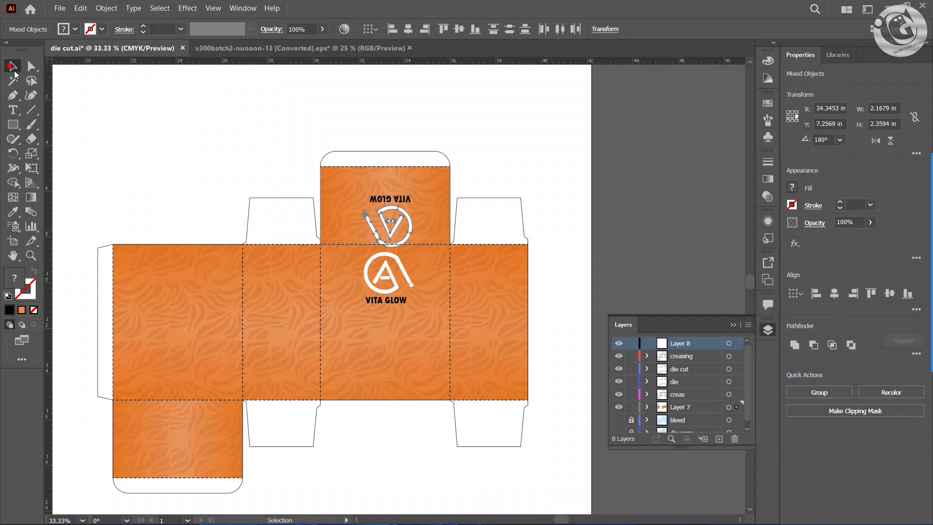
Copy the inverted logo onto the lower closure panel, rotate it upright and centre it there.
{"action": "scroll", "coordinate": [374, 240], "scroll_direction": "up", "scroll_amount": 2}
{"action": "left_click_drag", "start_coordinate": [410, 219], "coordinate": [251, 365]}
{"action": "left_click_drag", "start_coordinate": [281, 451], "coordinate": [605, 214]}
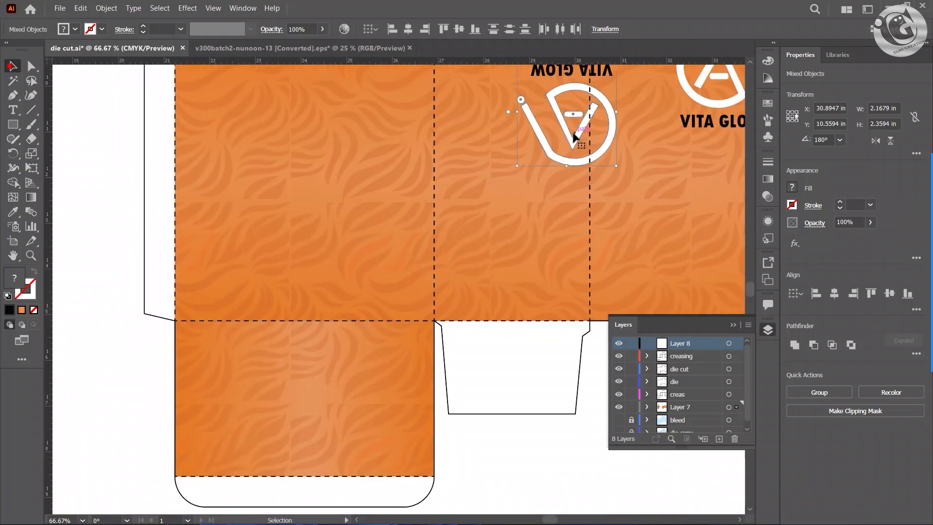
{"action": "left_click_drag", "start_coordinate": [574, 139], "coordinate": [312, 426]}
{"action": "left_click_drag", "start_coordinate": [360, 398], "coordinate": [218, 398]}
{"action": "left_click_drag", "start_coordinate": [308, 394], "coordinate": [305, 391]}
Move the inverted logo away from the fold line to the middle of the upper closure panel and deselect it.
{"action": "scroll", "coordinate": [306, 392], "scroll_direction": "down", "scroll_amount": 2}
{"action": "left_click_drag", "start_coordinate": [393, 335], "coordinate": [404, 302]}
{"action": "left_click", "coordinate": [415, 416]}
{"action": "scroll", "coordinate": [400, 388], "scroll_direction": "down", "scroll_amount": 1}
{"action": "scroll", "coordinate": [415, 364], "scroll_direction": "up", "scroll_amount": 3}
{"action": "scroll", "coordinate": [402, 320], "scroll_direction": "down", "scroll_amount": 1}
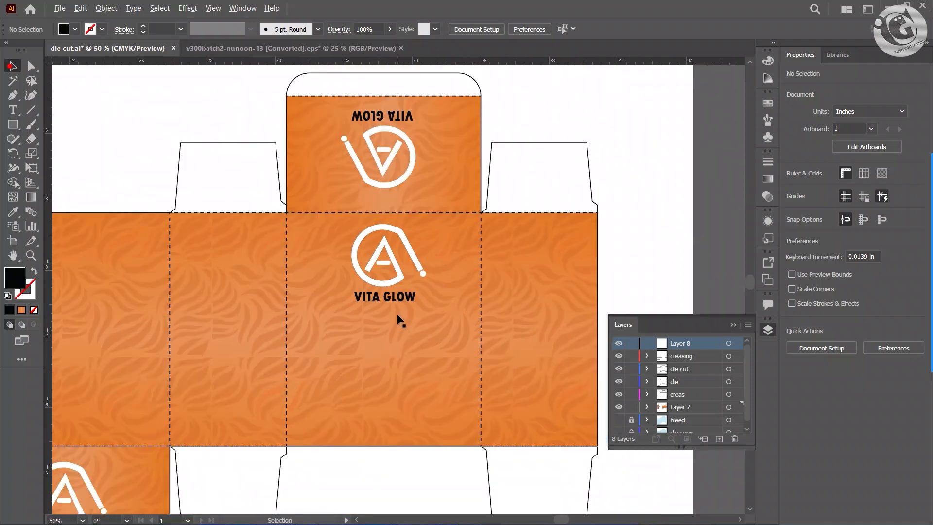
Collapse the layer list to clear the view of the box.
{"action": "left_click_drag", "start_coordinate": [286, 341], "coordinate": [329, 335]}
{"action": "scroll", "coordinate": [423, 329], "scroll_direction": "down", "scroll_amount": 1}
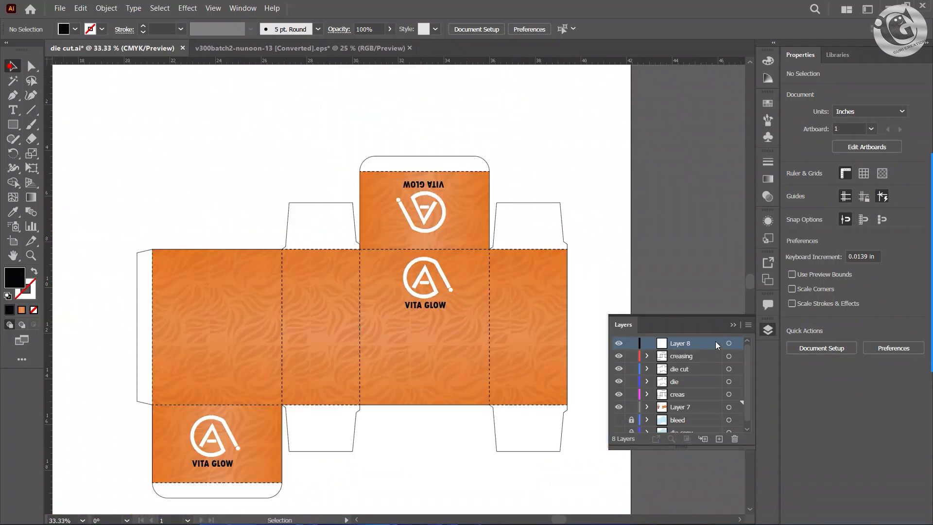
{"action": "left_click", "coordinate": [732, 325]}
{"action": "left_click_drag", "start_coordinate": [527, 269], "coordinate": [475, 282]}
{"action": "scroll", "coordinate": [502, 316], "scroll_direction": "up", "scroll_amount": 1}
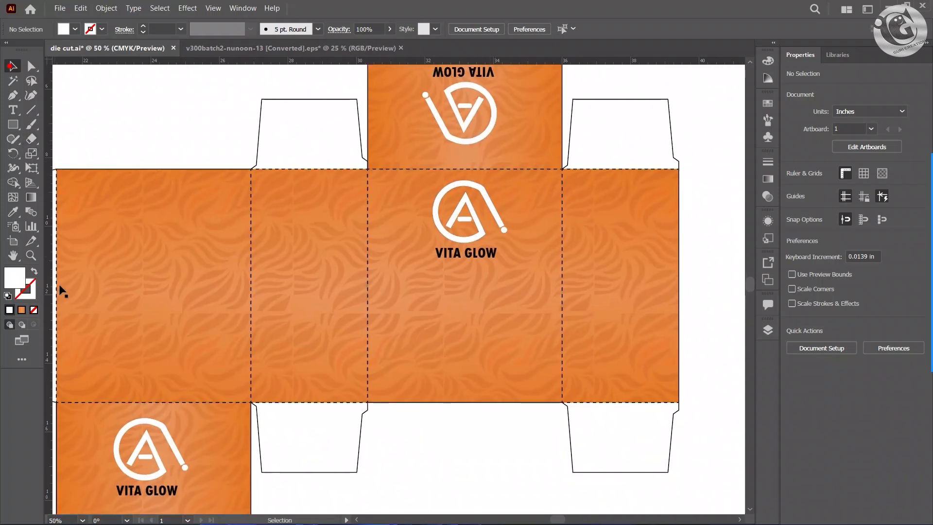
Try moving the "Skin Illuminating Essence" heading onto the box without changing its stacking order.
{"action": "left_click_drag", "start_coordinate": [62, 290], "coordinate": [225, 290]}
{"action": "scroll", "coordinate": [300, 270], "scroll_direction": "down", "scroll_amount": 1}
{"action": "left_click_drag", "start_coordinate": [133, 270], "coordinate": [412, 299]}
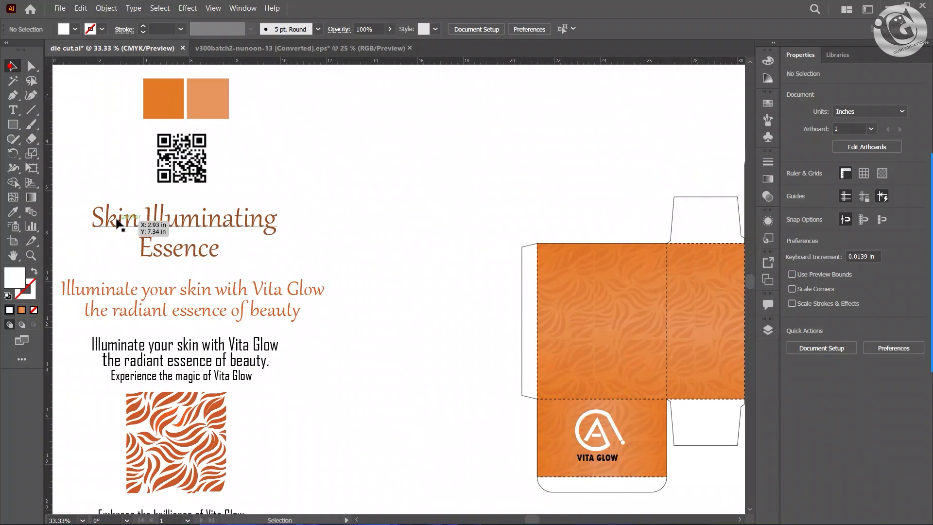
{"action": "left_click", "coordinate": [266, 257]}
{"action": "left_click_drag", "start_coordinate": [443, 262], "coordinate": [365, 267]}
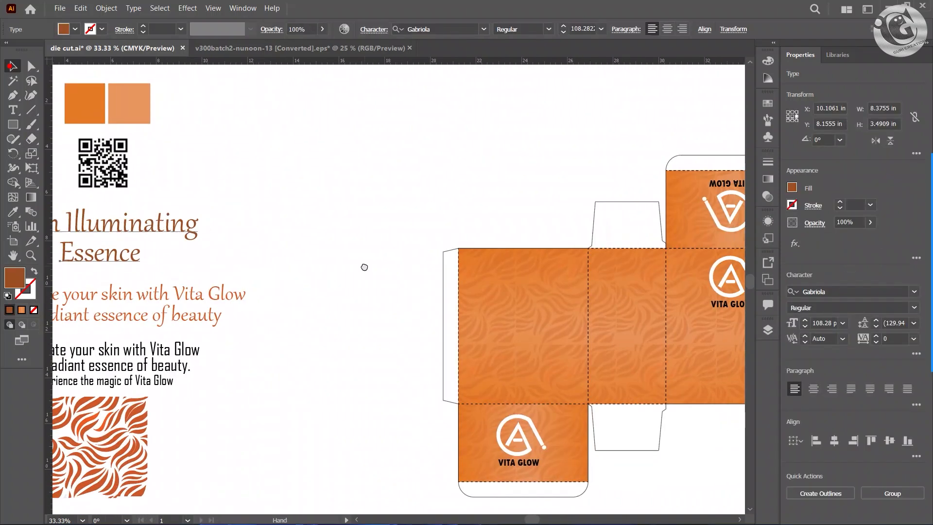
{"action": "left_click_drag", "start_coordinate": [136, 226], "coordinate": [624, 281]}
{"action": "left_click_drag", "start_coordinate": [530, 335], "coordinate": [261, 317]}
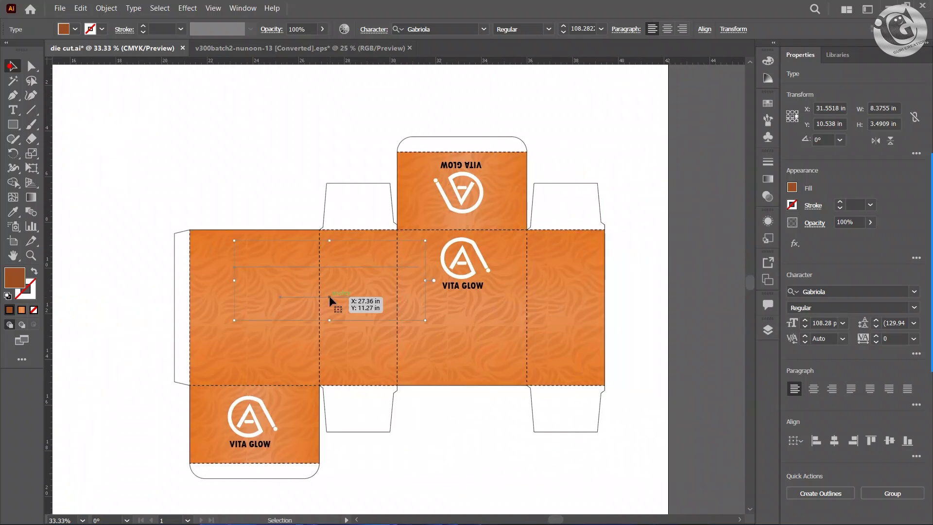
{"action": "left_click_drag", "start_coordinate": [160, 284], "coordinate": [698, 310]}
Bring the "Skin Illuminating Essence" heading to the front and move it onto the box.
{"action": "left_click", "coordinate": [314, 236]}
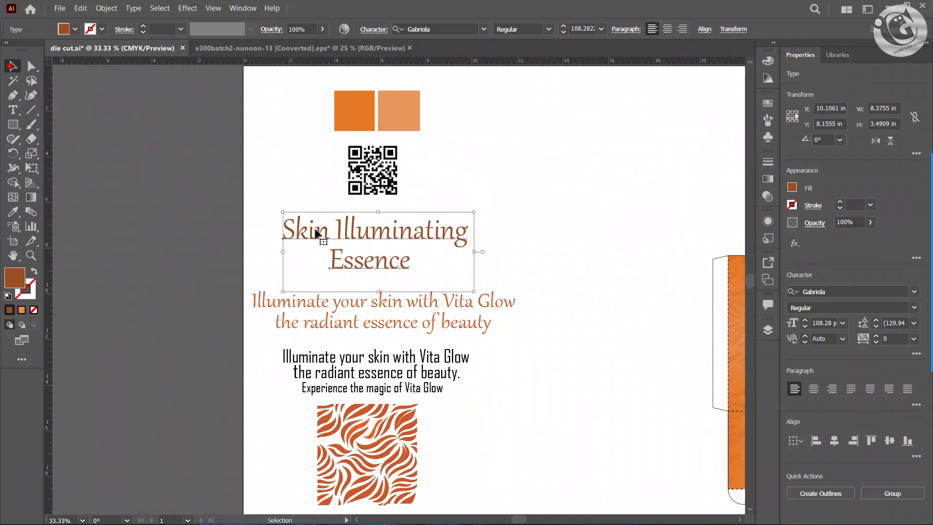
{"action": "right_click", "coordinate": [349, 237]}
{"action": "left_click", "coordinate": [578, 440]}
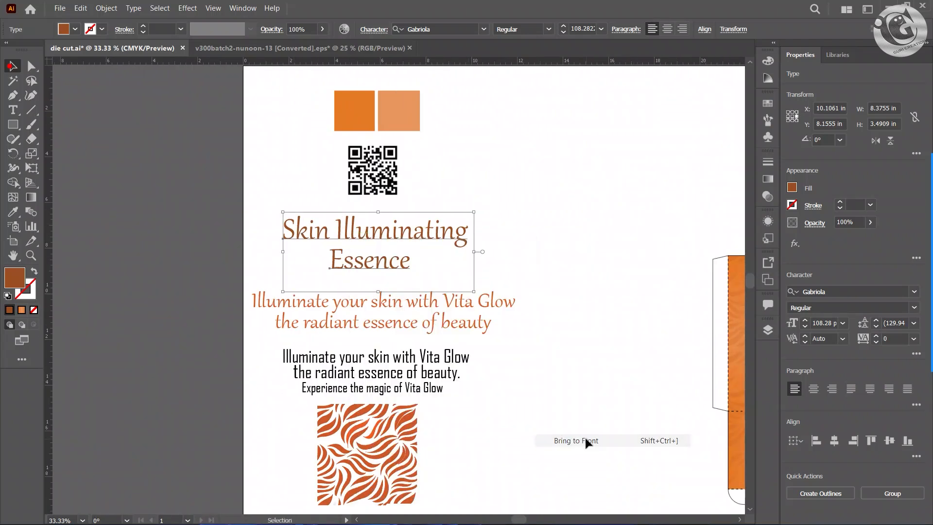
{"action": "scroll", "coordinate": [325, 343], "scroll_direction": "right", "scroll_amount": 6}
{"action": "left_click_drag", "start_coordinate": [153, 247], "coordinate": [293, 302]}
{"action": "scroll", "coordinate": [645, 304], "scroll_direction": "right", "scroll_amount": 10}
Scale the heading down to about 4.17 by 1.74 in and place it below VITA GLOW on the front panel.
{"action": "left_click_drag", "start_coordinate": [387, 355], "coordinate": [311, 321]}
{"action": "key", "text": "ctrl+plus"}
{"action": "key", "text": "ctrl+plus"}
{"action": "left_click_drag", "start_coordinate": [229, 276], "coordinate": [307, 285]}
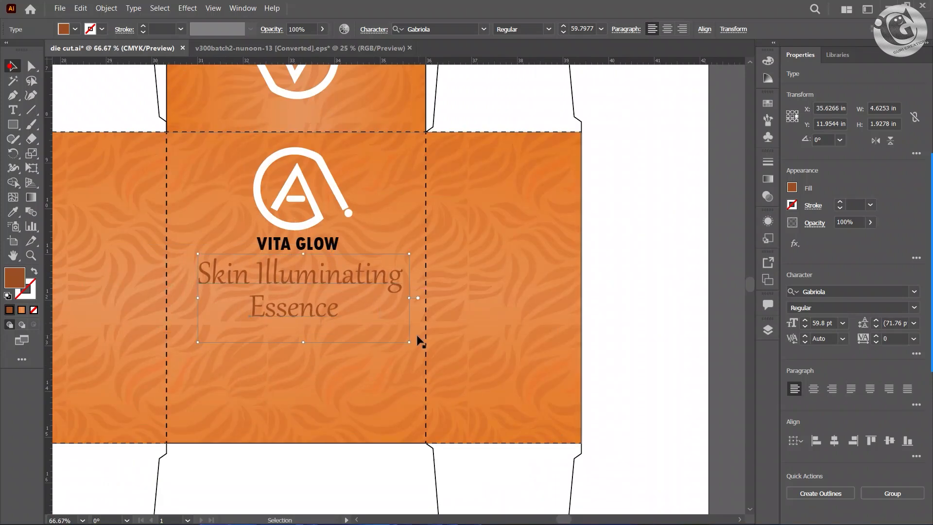
{"action": "left_click_drag", "start_coordinate": [409, 342], "coordinate": [397, 334]}
{"action": "left_click_drag", "start_coordinate": [314, 274], "coordinate": [319, 276]}
Fill the heading with white (FFFFFF), shrink it slightly and move it closer to VITA GLOW.
{"action": "double_click", "coordinate": [28, 286]}
{"action": "left_click", "coordinate": [550, 179]}
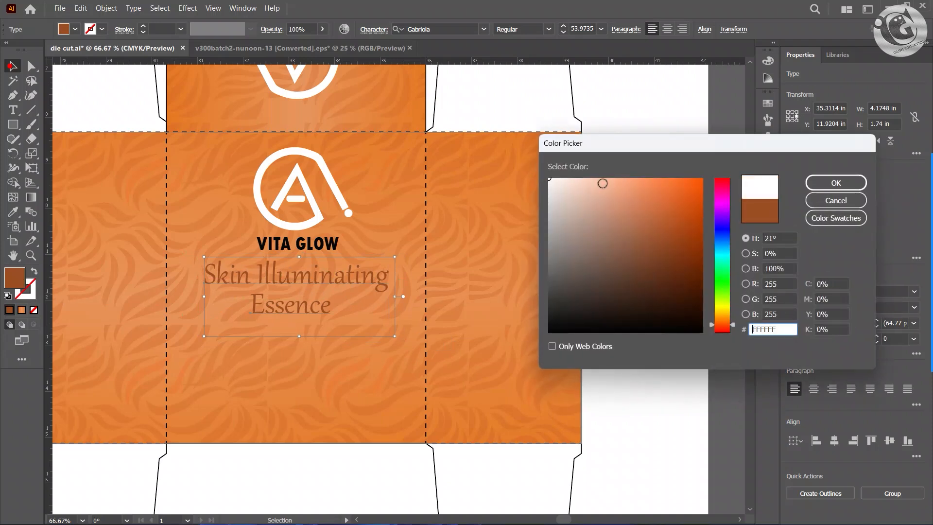
{"action": "key", "text": "Return"}
{"action": "scroll", "coordinate": [343, 316], "scroll_direction": "up", "scroll_amount": 1}
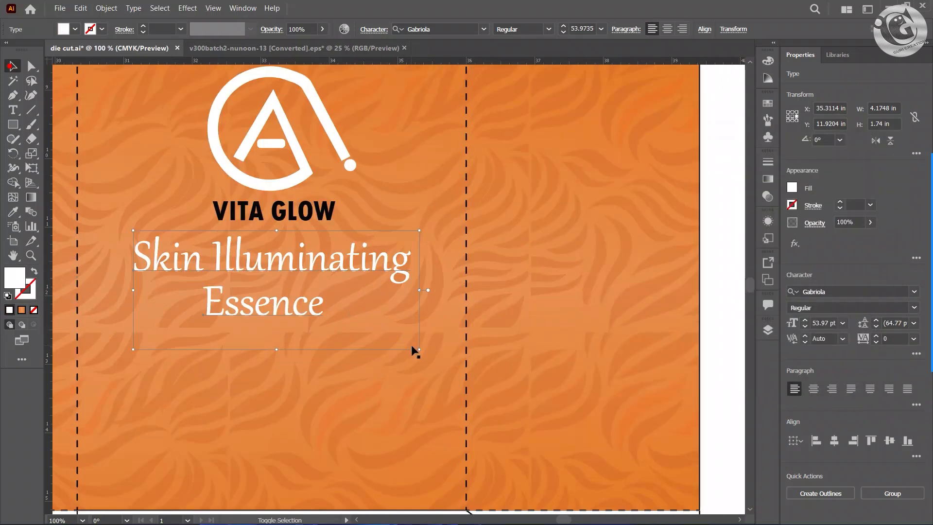
{"action": "left_click_drag", "start_coordinate": [419, 351], "coordinate": [398, 342]}
{"action": "mouse_move", "coordinate": [312, 262]}
{"action": "left_mouse_down"}
{"action": "mouse_move", "coordinate": [333, 247]}
{"action": "mouse_move", "coordinate": [333, 256]}
{"action": "mouse_move", "coordinate": [318, 251]}
{"action": "left_mouse_up"}
{"action": "left_click", "coordinate": [292, 314]}
Select the six-line "Embrace the brilliance of Vita Glow" text block and fill it with white (FFFFFF).
{"action": "scroll", "coordinate": [292, 313], "scroll_direction": "down", "scroll_amount": 2}
{"action": "left_click_drag", "start_coordinate": [245, 306], "coordinate": [508, 260]}
{"action": "scroll", "coordinate": [204, 268], "scroll_direction": "down", "scroll_amount": 2}
{"action": "left_click_drag", "start_coordinate": [182, 269], "coordinate": [329, 275]}
{"action": "left_click_drag", "start_coordinate": [191, 364], "coordinate": [294, 243]}
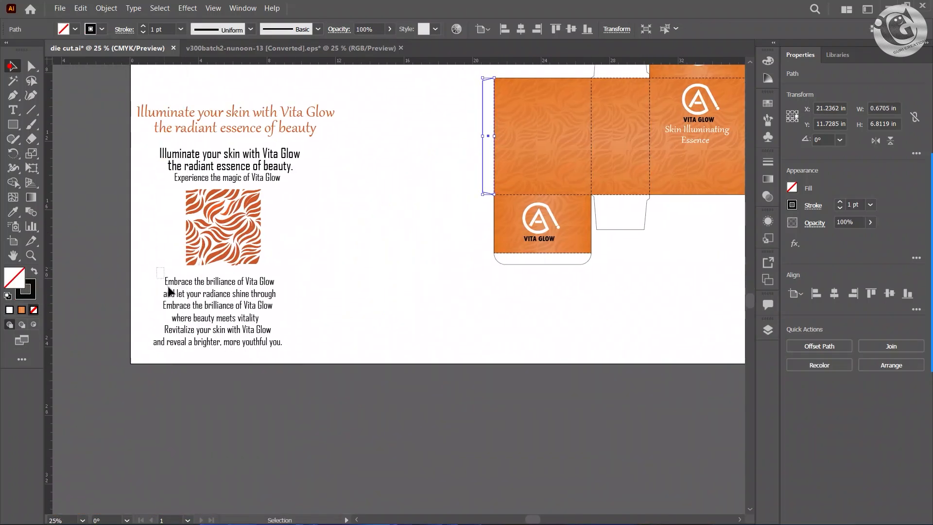
{"action": "left_click", "coordinate": [284, 367]}
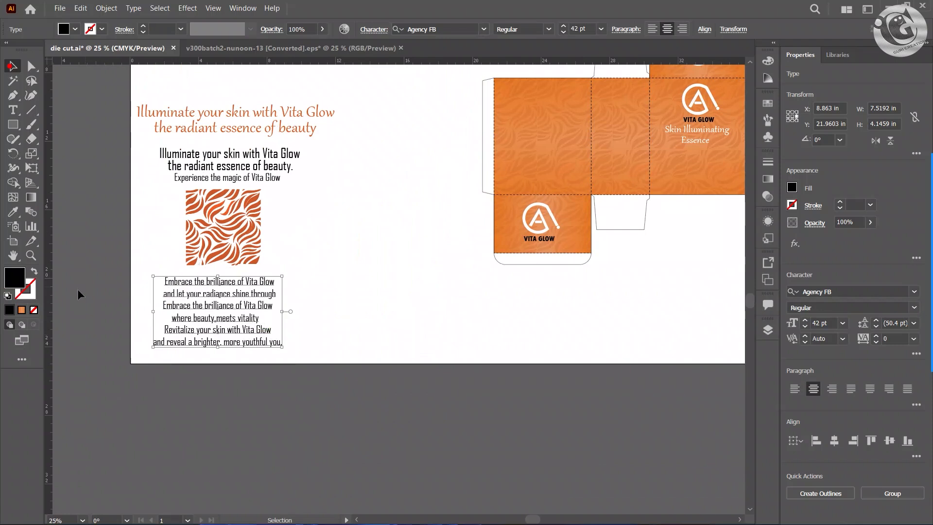
{"action": "double_click", "coordinate": [22, 279]}
{"action": "left_click", "coordinate": [549, 178]}
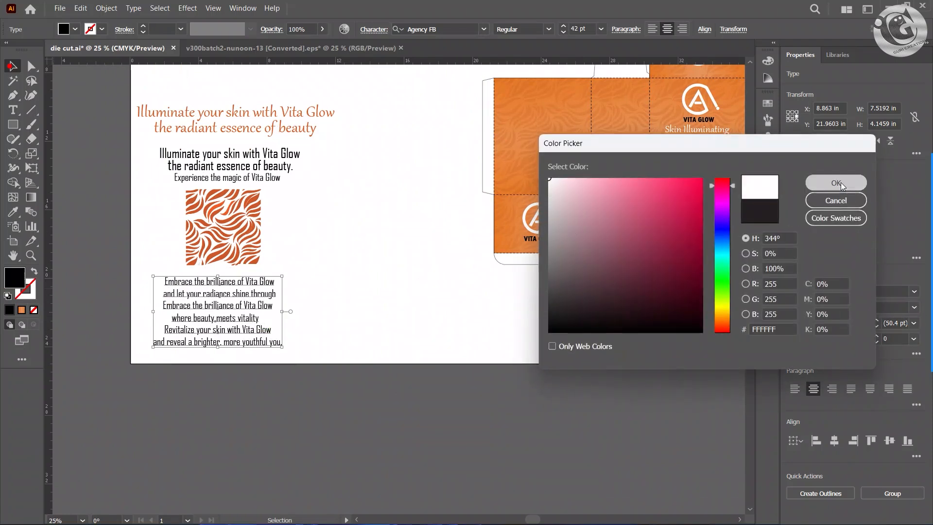
{"action": "left_click", "coordinate": [836, 183]}
Bring the "Embrace the brilliance of Vita Glow" text block to the front and move it onto the box.
{"action": "right_click", "coordinate": [234, 311]}
{"action": "mouse_move", "coordinate": [344, 260]}
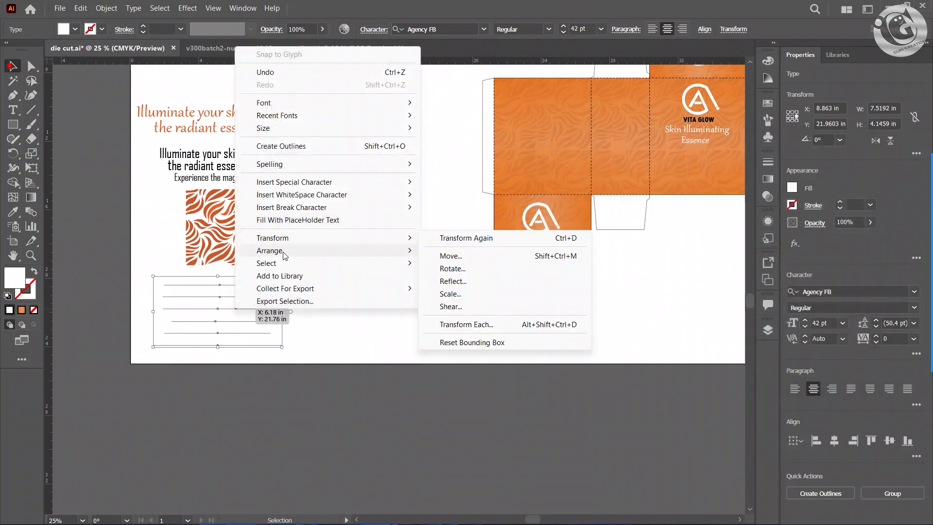
{"action": "left_click", "coordinate": [452, 251]}
{"action": "left_click_drag", "start_coordinate": [254, 308], "coordinate": [661, 172]}
Scale the text block down to fit the narrow side panel left of the front panel and place it near that panel's lower edge.
{"action": "left_click_drag", "start_coordinate": [637, 271], "coordinate": [58, 386]}
{"action": "scroll", "coordinate": [354, 364], "scroll_direction": "up", "scroll_amount": 3}
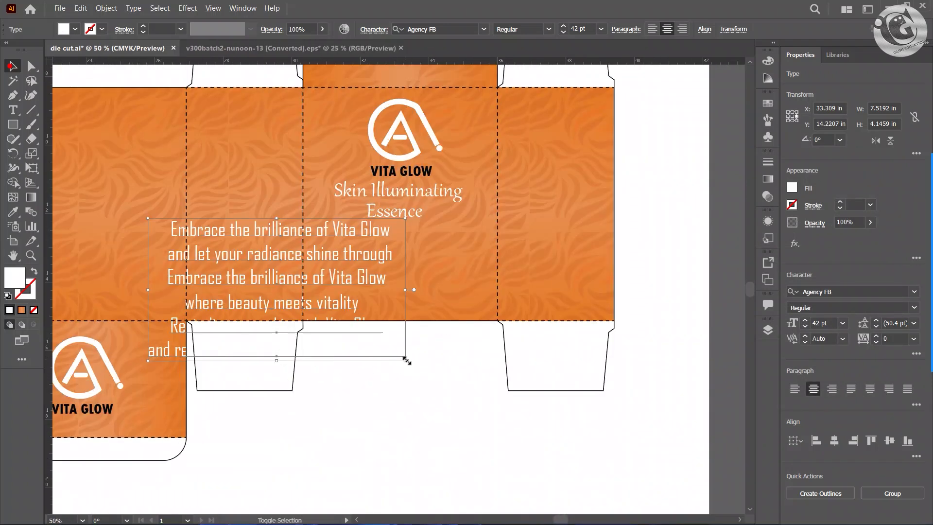
{"action": "left_click_drag", "start_coordinate": [405, 358], "coordinate": [312, 307]}
{"action": "left_click_drag", "start_coordinate": [252, 275], "coordinate": [275, 283]}
{"action": "left_click_drag", "start_coordinate": [340, 323], "coordinate": [293, 293]}
{"action": "left_click_drag", "start_coordinate": [248, 343], "coordinate": [324, 391]}
{"action": "scroll", "coordinate": [310, 357], "scroll_direction": "up", "scroll_amount": 2}
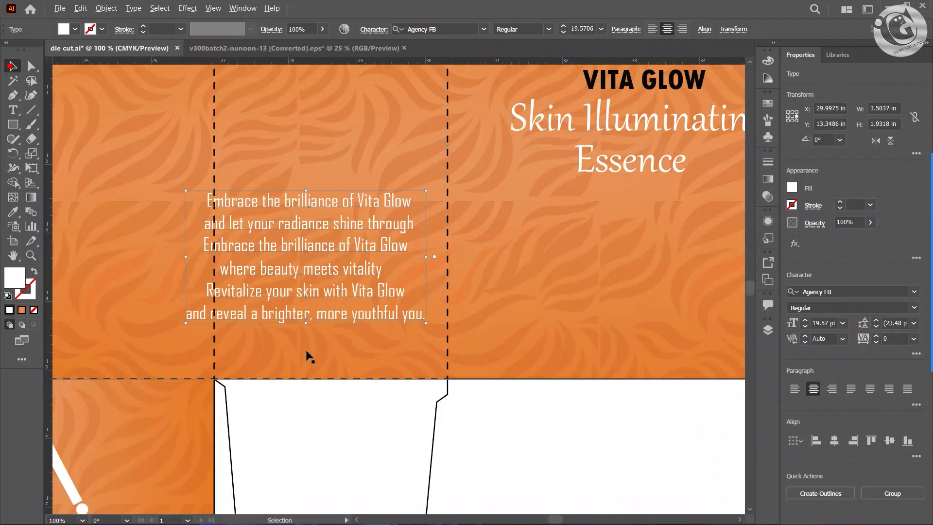
{"action": "left_click_drag", "start_coordinate": [426, 322], "coordinate": [394, 305]}
{"action": "left_click_drag", "start_coordinate": [292, 271], "coordinate": [329, 312]}
{"action": "left_click", "coordinate": [480, 415]}
Bring the QR code image to the front and move it onto the narrow side panel right of the front panel.
{"action": "scroll", "coordinate": [398, 391], "scroll_direction": "down", "scroll_amount": 2}
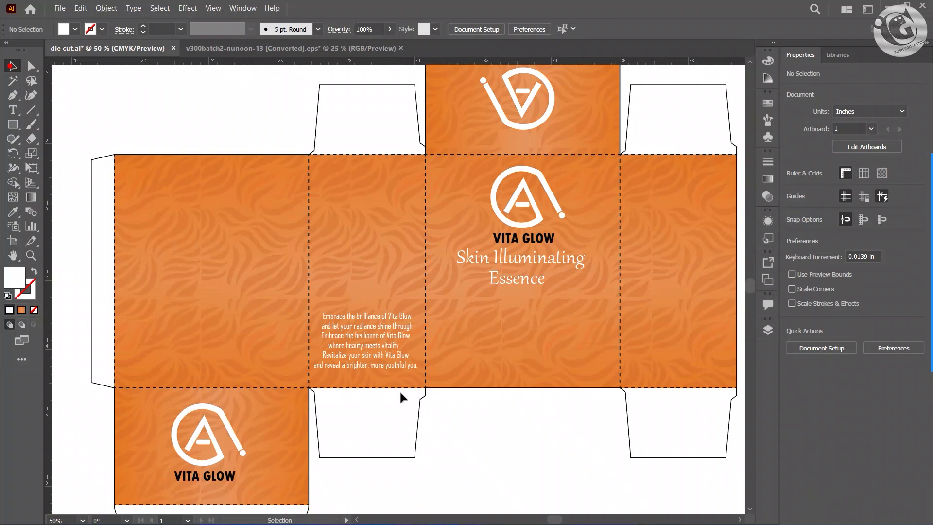
{"action": "scroll", "coordinate": [398, 391], "scroll_direction": "down", "scroll_amount": 1}
{"action": "left_click_drag", "start_coordinate": [122, 275], "coordinate": [470, 240]}
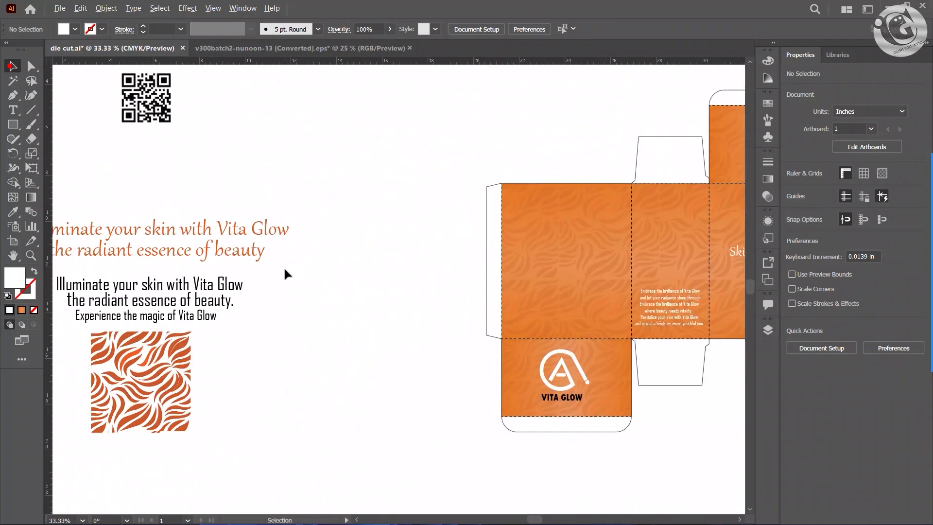
{"action": "scroll", "coordinate": [284, 268], "scroll_direction": "down", "scroll_amount": 1}
{"action": "left_click_drag", "start_coordinate": [351, 272], "coordinate": [303, 280]}
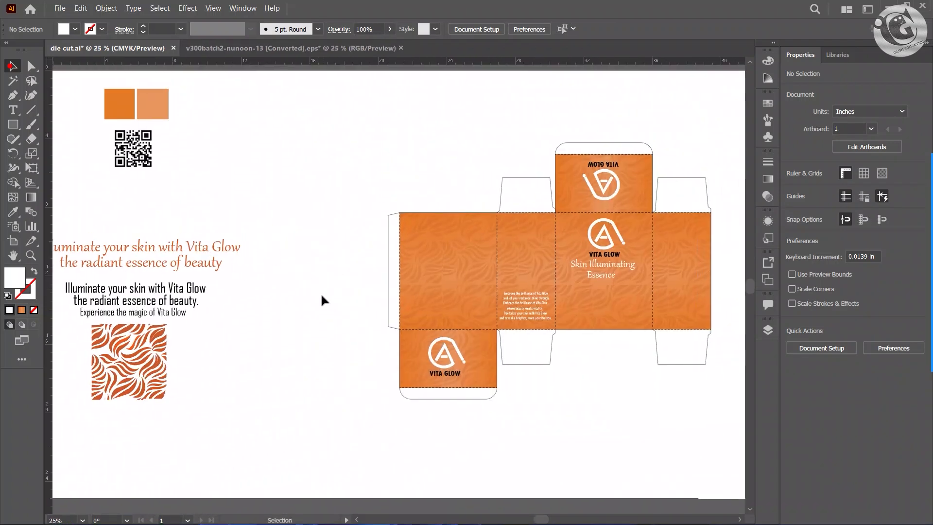
{"action": "left_click_drag", "start_coordinate": [137, 159], "coordinate": [381, 153]}
{"action": "right_click", "coordinate": [381, 152]}
{"action": "mouse_move", "coordinate": [446, 241]}
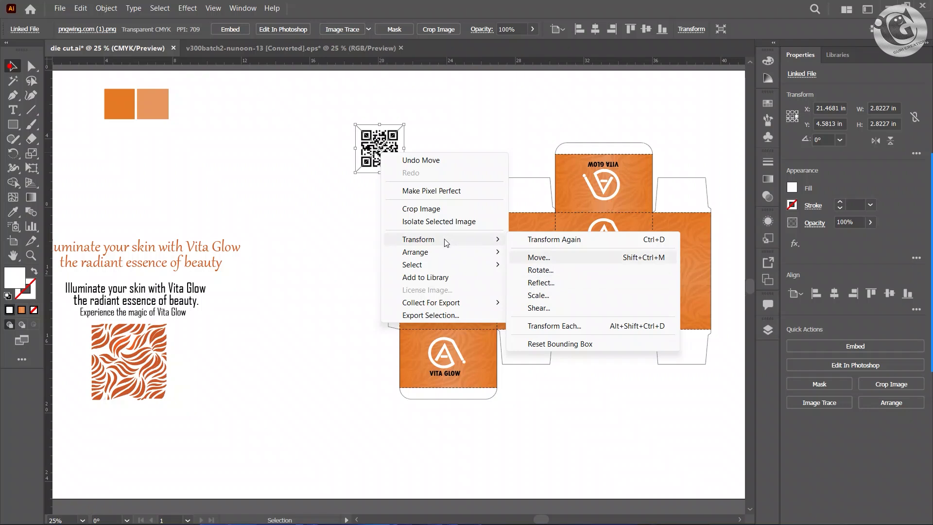
{"action": "left_click", "coordinate": [556, 258]}
{"action": "left_click_drag", "start_coordinate": [381, 165], "coordinate": [344, 303]}
Scale the QR code down to about 1.3 by 1.3 in and centre it near the top of the side panel.
{"action": "scroll", "coordinate": [673, 261], "scroll_direction": "up", "scroll_amount": 2}
{"action": "left_click_drag", "start_coordinate": [406, 310], "coordinate": [380, 276]}
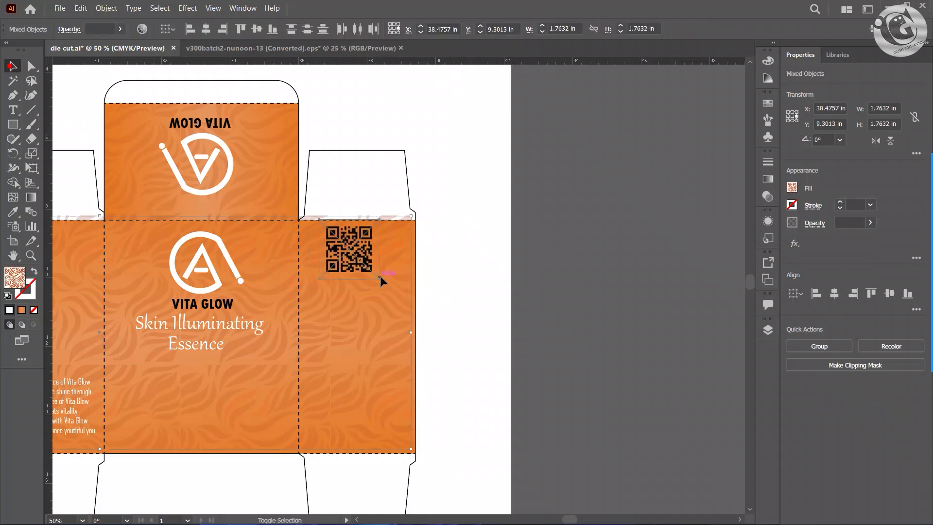
{"action": "key", "text": "ctrl+z"}
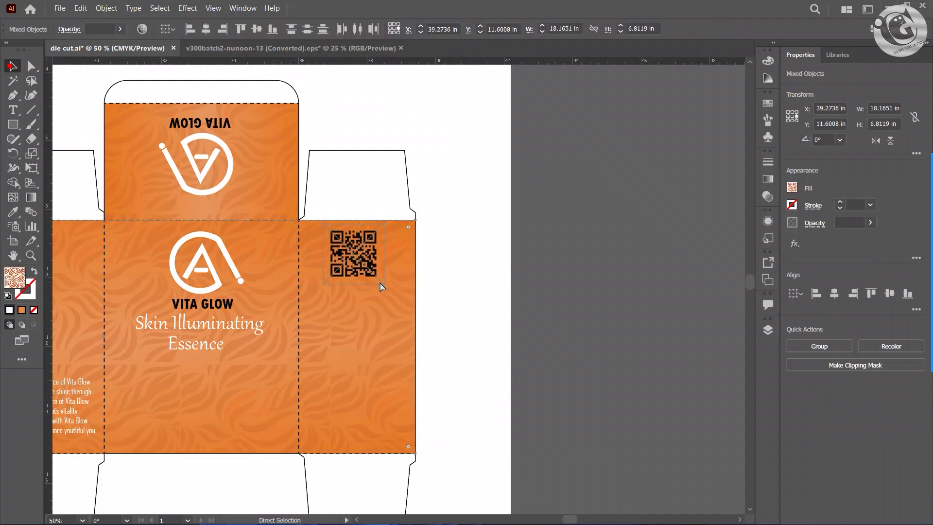
{"action": "left_click", "coordinate": [426, 275]}
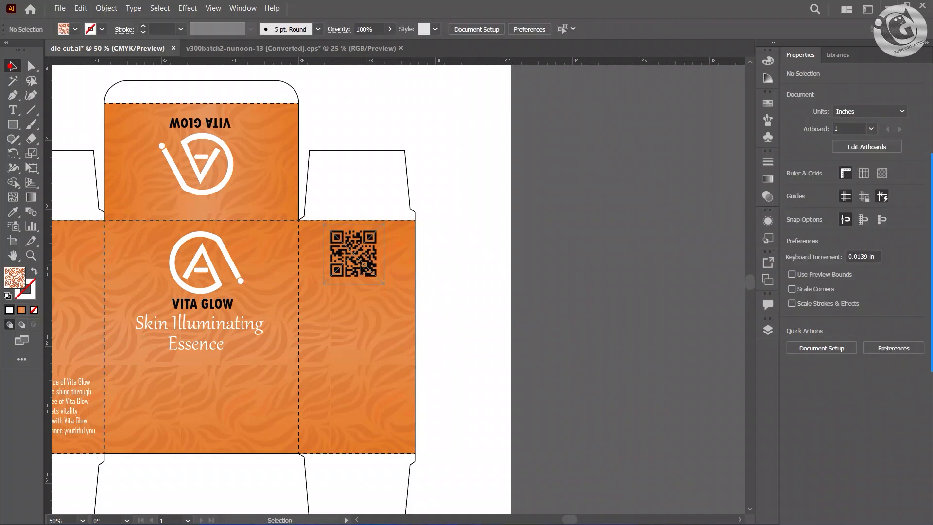
{"action": "left_click", "coordinate": [382, 273]}
{"action": "left_click_drag", "start_coordinate": [382, 282], "coordinate": [374, 270]}
{"action": "left_click_drag", "start_coordinate": [349, 248], "coordinate": [361, 251]}
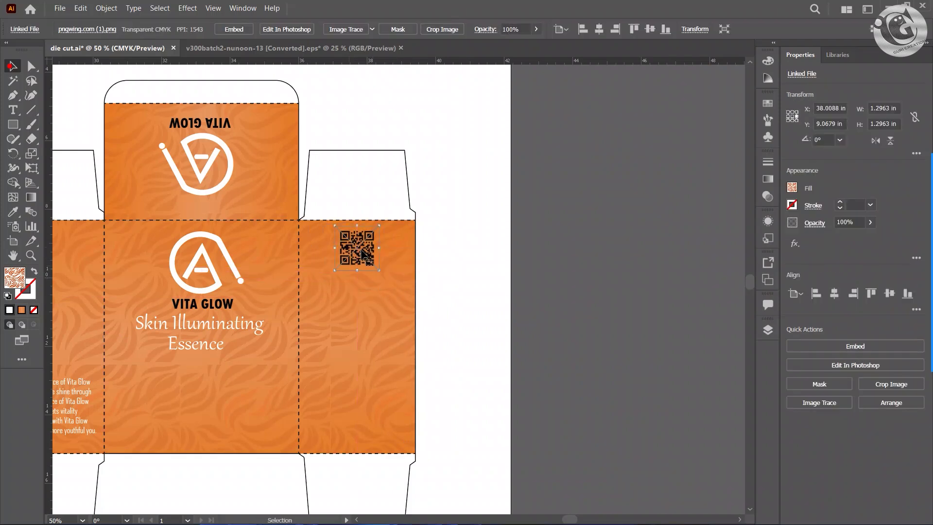
{"action": "left_click", "coordinate": [422, 278]}
{"action": "left_click_drag", "start_coordinate": [338, 293], "coordinate": [351, 293]}
{"action": "key", "text": "ctrl+z"}
Try moving the remaining "Illuminate your skin" texts toward the box without changing their stacking order.
{"action": "left_click_drag", "start_coordinate": [266, 298], "coordinate": [396, 305]}
{"action": "left_click_drag", "start_coordinate": [267, 268], "coordinate": [406, 240]}
{"action": "scroll", "coordinate": [343, 245], "scroll_direction": "down", "scroll_amount": 3}
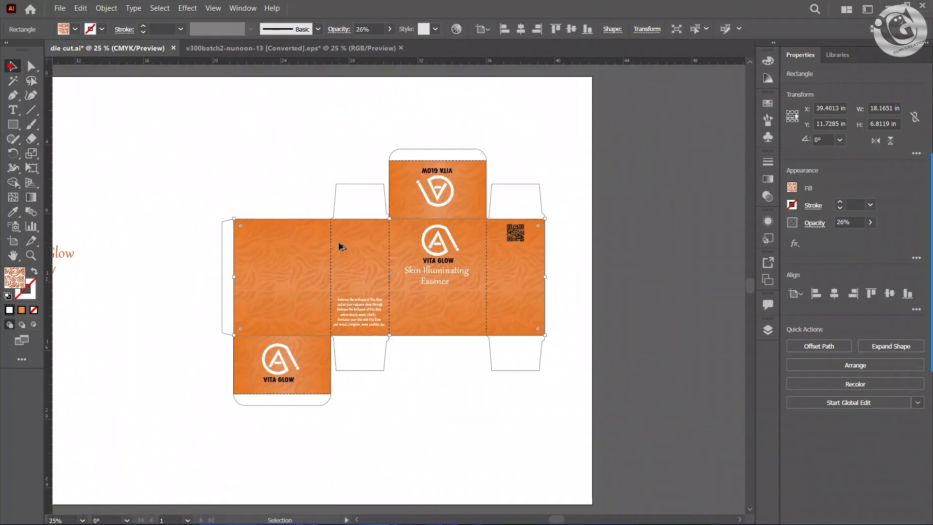
{"action": "left_click_drag", "start_coordinate": [339, 242], "coordinate": [355, 266]}
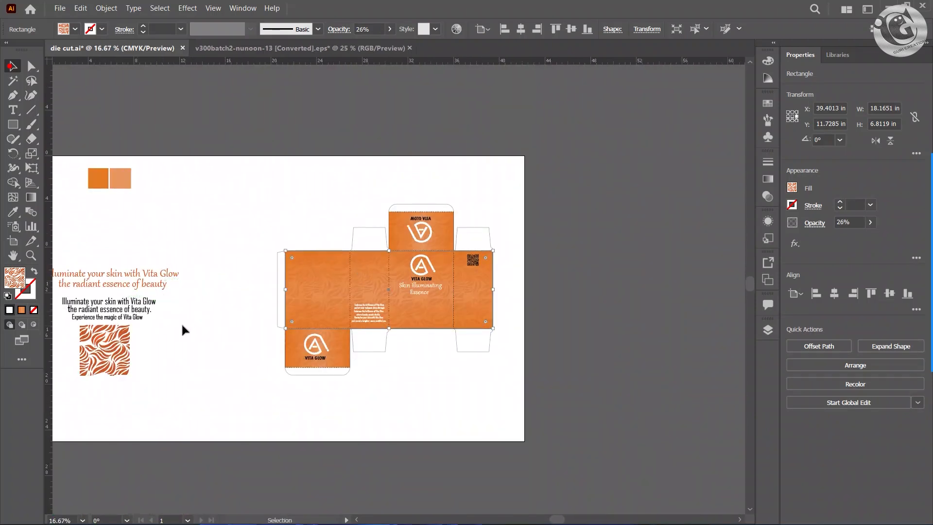
{"action": "left_click_drag", "start_coordinate": [88, 261], "coordinate": [244, 261]}
{"action": "right_click", "coordinate": [252, 271]}
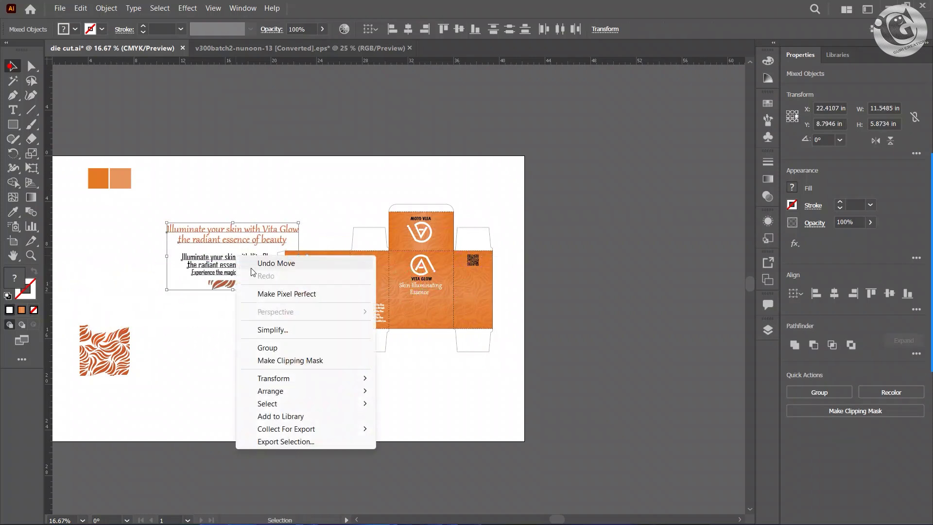
{"action": "key", "text": "Escape"}
{"action": "key", "text": "ctrl+z"}
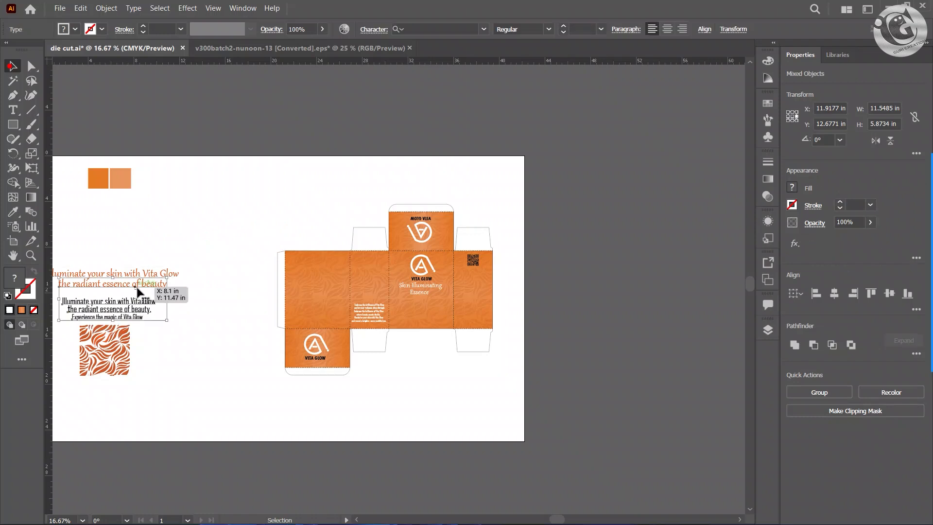
Bring the remaining "Illuminate your skin" and "Experience the magic" texts to the front and fill them with white (FFFFFF).
{"action": "left_click", "coordinate": [201, 309]}
{"action": "left_click_drag", "start_coordinate": [200, 309], "coordinate": [95, 267]}
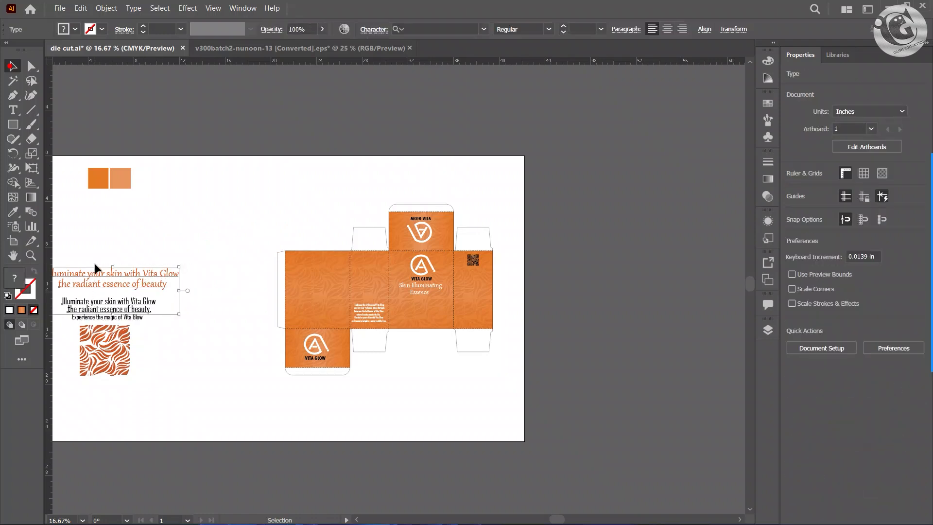
{"action": "right_click", "coordinate": [133, 293]}
{"action": "mouse_move", "coordinate": [208, 237]}
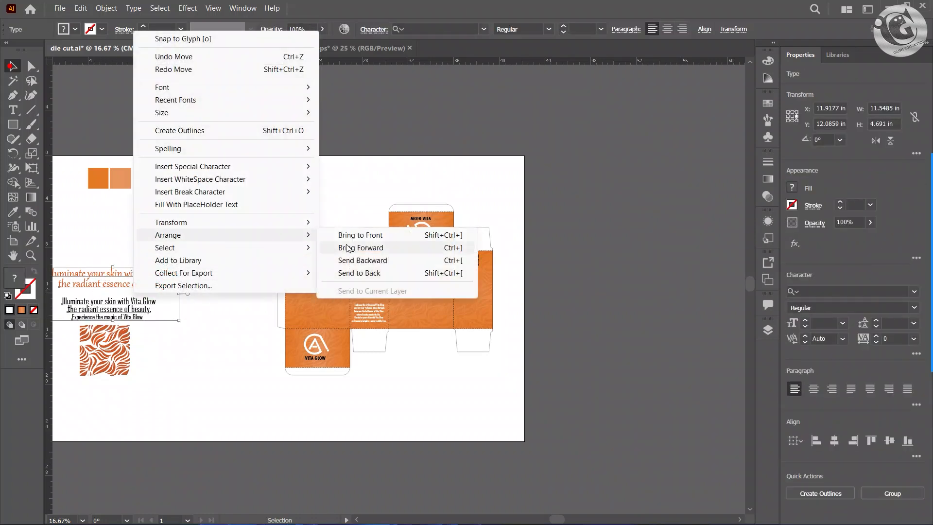
{"action": "left_click", "coordinate": [372, 237]}
{"action": "left_click_drag", "start_coordinate": [111, 301], "coordinate": [117, 313]}
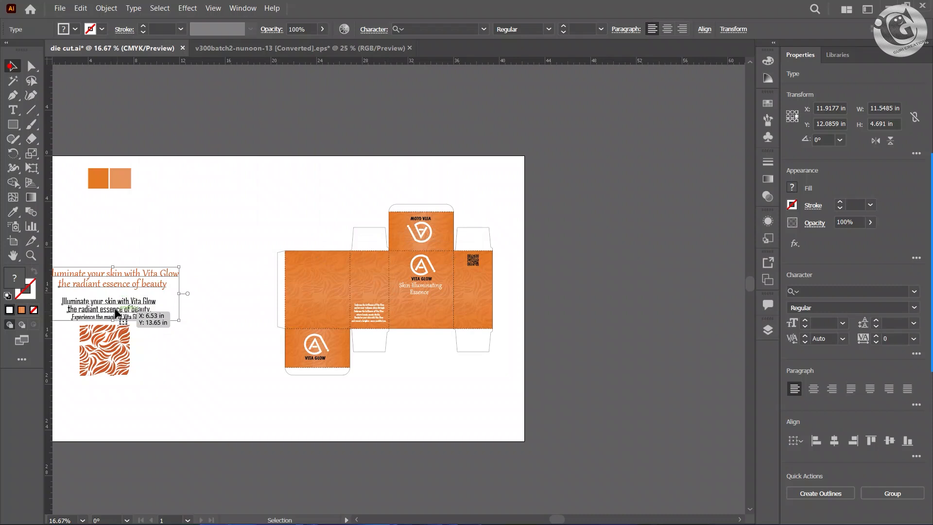
{"action": "double_click", "coordinate": [19, 284]}
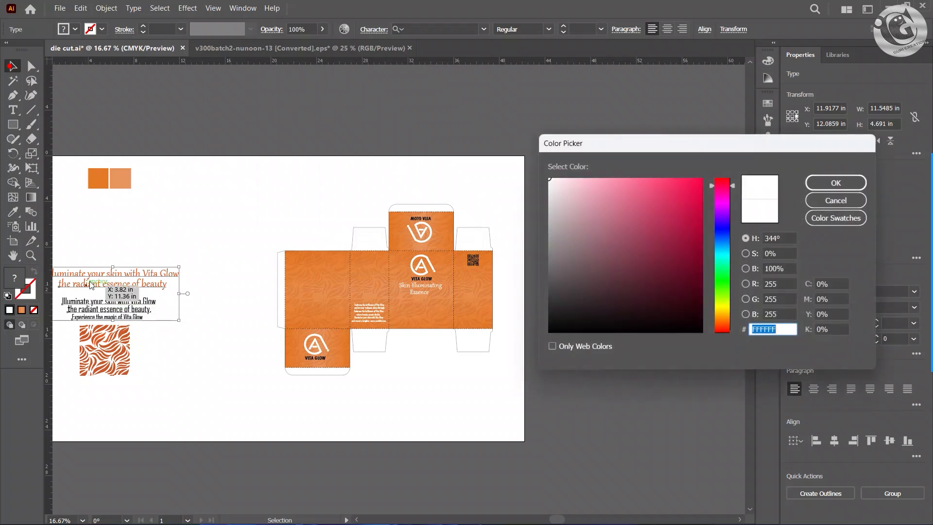
{"action": "left_click", "coordinate": [822, 184]}
Move the white texts onto the box and scale them down to about 3.21 by 1.30 in to fit the QR code's side panel.
{"action": "left_click_drag", "start_coordinate": [117, 300], "coordinate": [453, 275]}
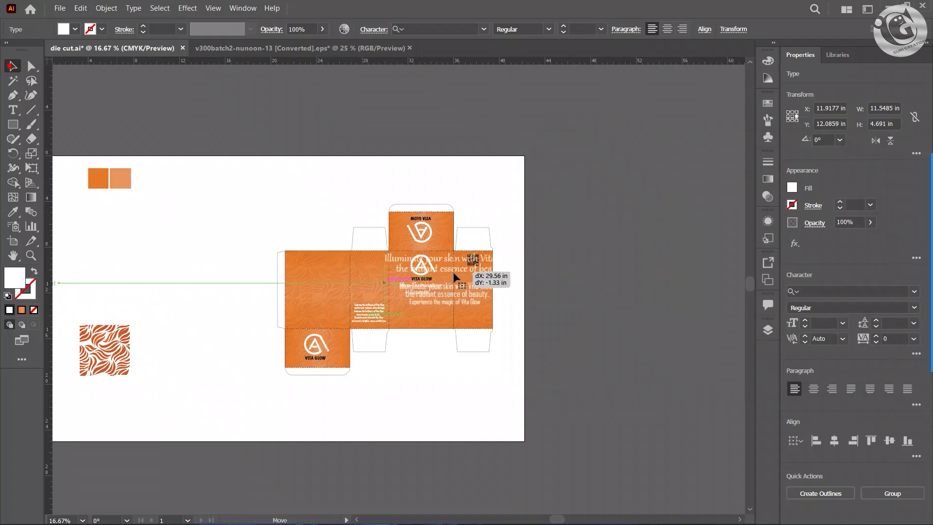
{"action": "scroll", "coordinate": [501, 303], "scroll_direction": "up", "scroll_amount": 4}
{"action": "scroll", "coordinate": [508, 306], "scroll_direction": "down", "scroll_amount": 2}
{"action": "left_click_drag", "start_coordinate": [521, 317], "coordinate": [305, 225]}
Move the QR code lower on its side panel and place the white texts near the panel's top edge.
{"action": "left_click_drag", "start_coordinate": [439, 252], "coordinate": [426, 425]}
{"action": "scroll", "coordinate": [439, 251], "scroll_direction": "up", "scroll_amount": 5}
{"action": "scroll", "coordinate": [429, 221], "scroll_direction": "down", "scroll_amount": 4}
{"action": "left_click", "coordinate": [494, 207]}
{"action": "scroll", "coordinate": [447, 203], "scroll_direction": "up", "scroll_amount": 3}
{"action": "mouse_move", "coordinate": [447, 354]}
{"action": "left_mouse_down"}
{"action": "mouse_move", "coordinate": [447, 333]}
{"action": "mouse_move", "coordinate": [448, 355]}
{"action": "left_mouse_up"}
{"action": "left_click", "coordinate": [453, 357]}
{"action": "left_click", "coordinate": [440, 300], "text": "shift"}
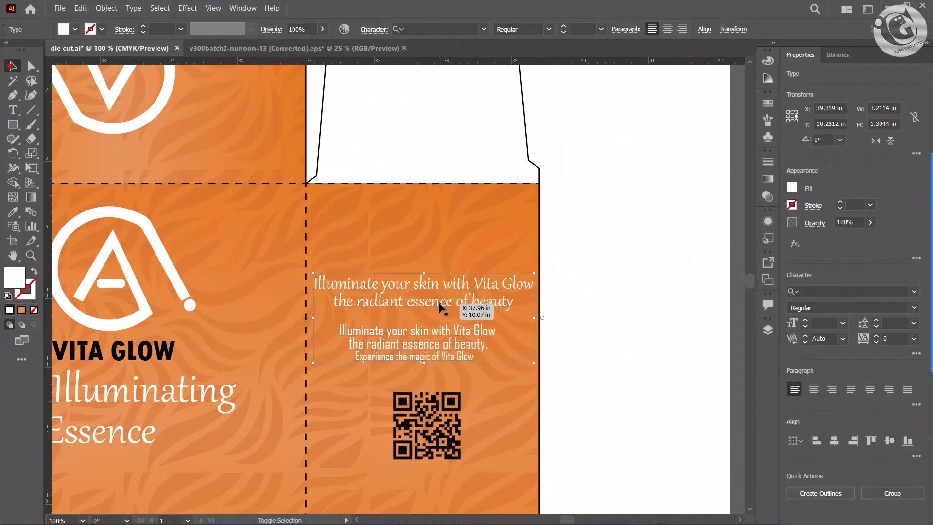
{"action": "left_click_drag", "start_coordinate": [436, 297], "coordinate": [436, 227]}
{"action": "left_click", "coordinate": [547, 260]}
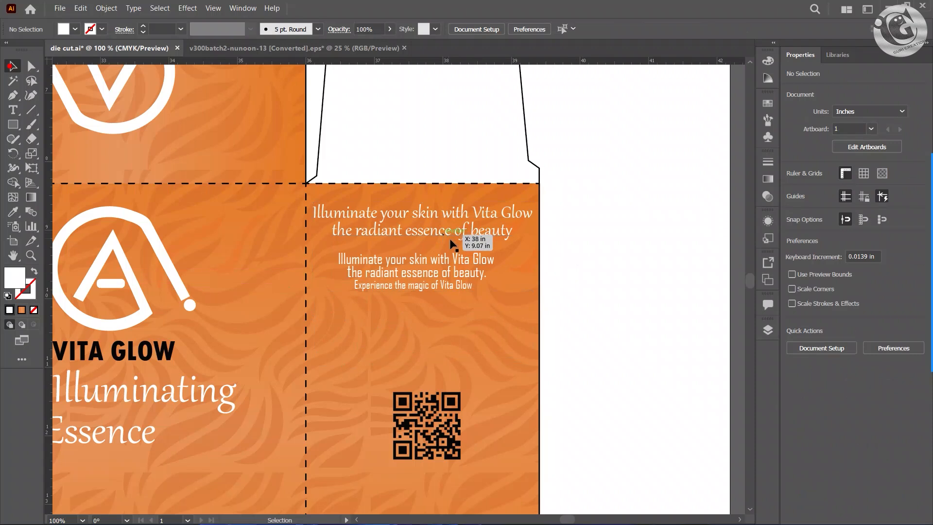
Move the QR code off the box and try filling it with white (FFFFFF).
{"action": "scroll", "coordinate": [492, 265], "scroll_direction": "down", "scroll_amount": 2}
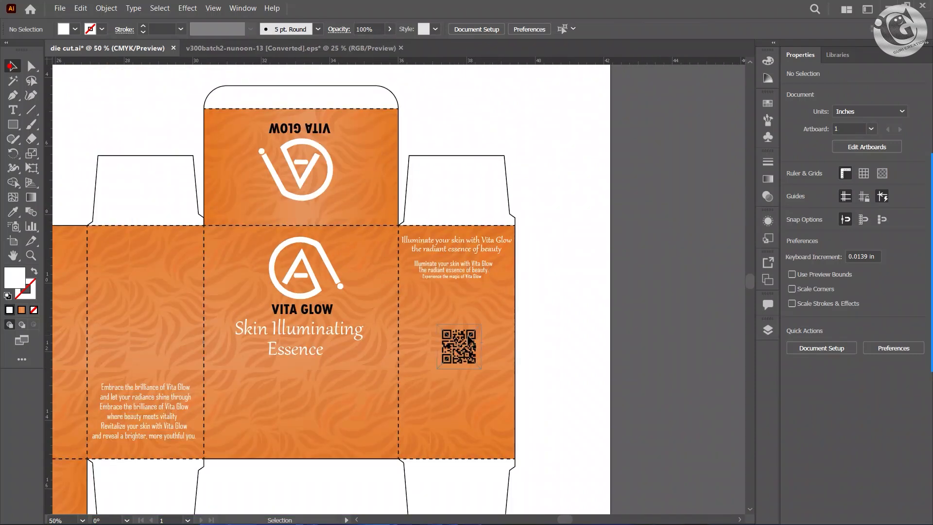
{"action": "left_click_drag", "start_coordinate": [464, 348], "coordinate": [561, 292]}
{"action": "double_click", "coordinate": [23, 281]}
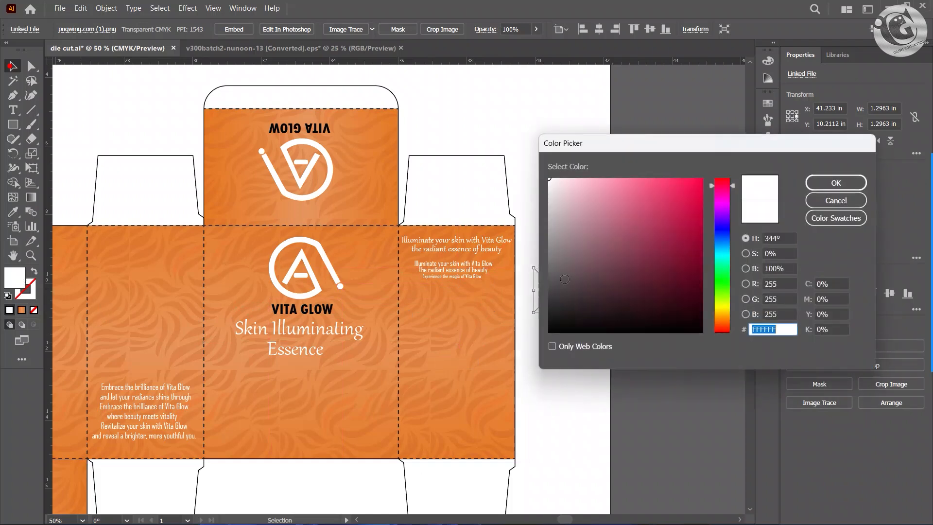
{"action": "left_click", "coordinate": [833, 183]}
{"action": "left_click", "coordinate": [562, 301]}
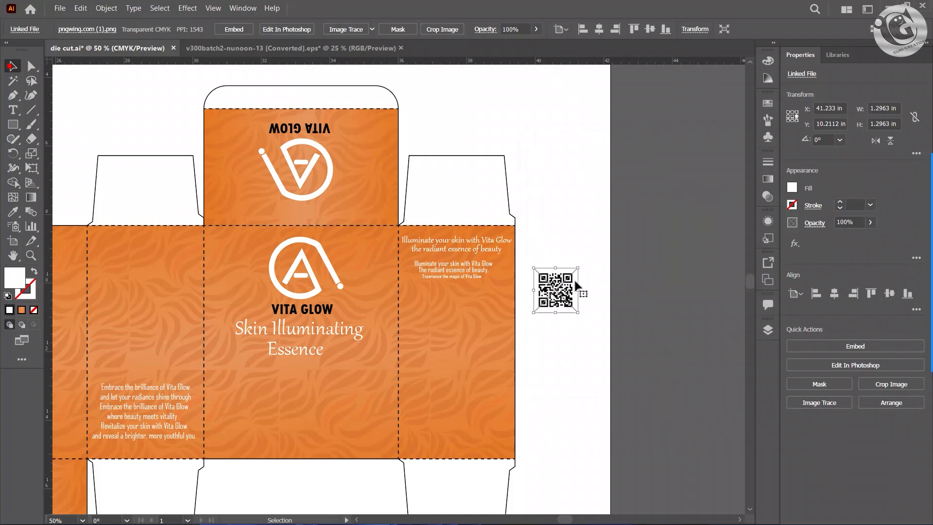
Place the QR code back on the side panel, centred just below the "Experience the magic of Vita Glow" line.
{"action": "scroll", "coordinate": [577, 286], "scroll_direction": "up", "scroll_amount": 3}
{"action": "scroll", "coordinate": [550, 296], "scroll_direction": "down", "scroll_amount": 3}
{"action": "left_click_drag", "start_coordinate": [549, 292], "coordinate": [208, 287]}
{"action": "left_click", "coordinate": [583, 303]}
{"action": "scroll", "coordinate": [460, 306], "scroll_direction": "down", "scroll_amount": 1}
{"action": "scroll", "coordinate": [460, 306], "scroll_direction": "left", "scroll_amount": 10}
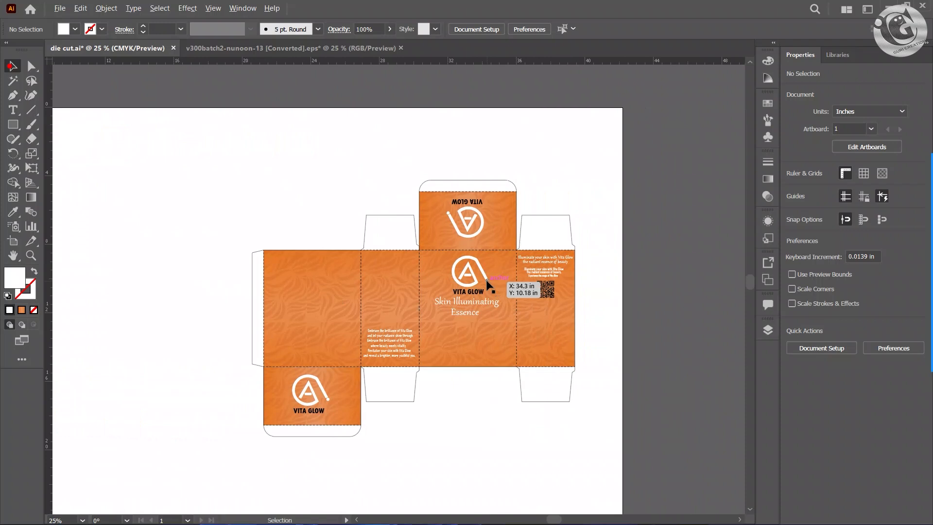
Select the complete box layout and move it about 7 in left toward the middle of the artboard.
{"action": "scroll", "coordinate": [479, 233], "scroll_direction": "down", "scroll_amount": 1}
{"action": "left_click_drag", "start_coordinate": [290, 209], "coordinate": [383, 299]}
{"action": "left_click", "coordinate": [464, 354]}
Move the leaf-pattern square and the two orange colour swatches off the artboard.
{"action": "left_click", "coordinate": [178, 358]}
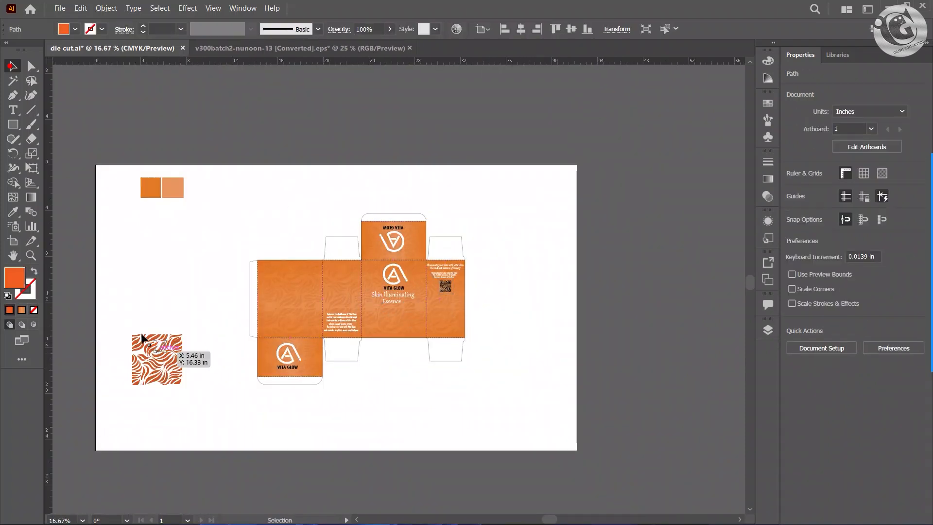
{"action": "left_click_drag", "start_coordinate": [178, 358], "coordinate": [710, 241]}
{"action": "left_click", "coordinate": [579, 261]}
{"action": "left_click_drag", "start_coordinate": [138, 156], "coordinate": [566, 153]}
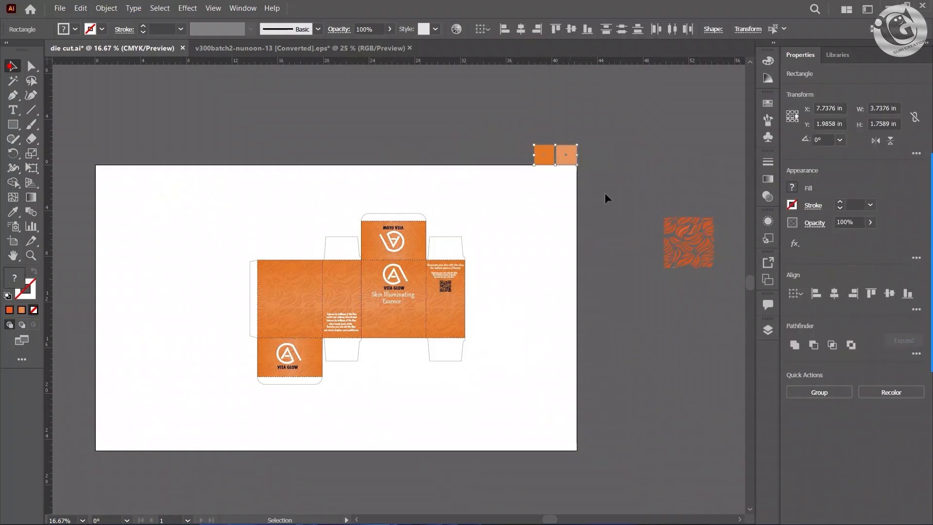
{"action": "left_click", "coordinate": [604, 193]}
Select the complete box layout again and shift it about 1 in further left on the artboard.
{"action": "scroll", "coordinate": [391, 308], "scroll_direction": "up", "scroll_amount": 1}
{"action": "left_click_drag", "start_coordinate": [146, 165], "coordinate": [349, 393]}
{"action": "left_click_drag", "start_coordinate": [425, 333], "coordinate": [398, 318]}
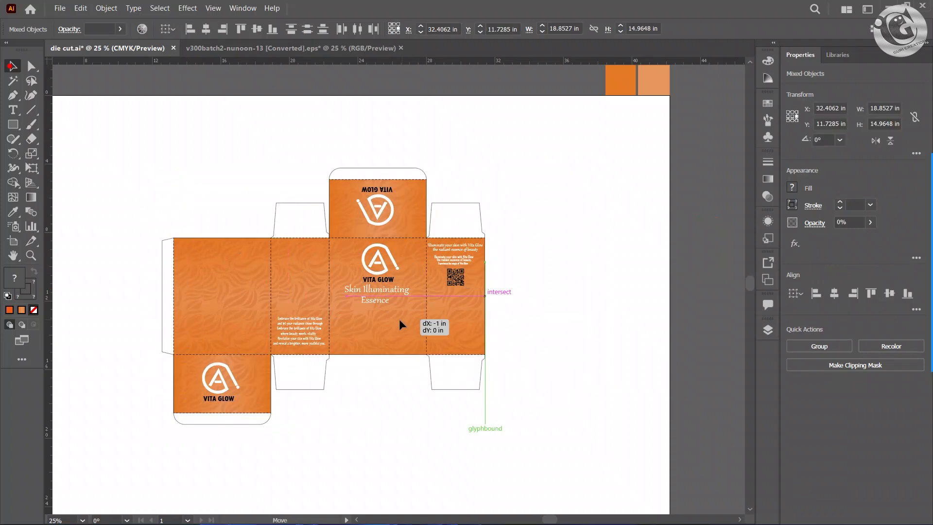
{"action": "left_click", "coordinate": [412, 438]}
{"action": "left_click_drag", "start_coordinate": [426, 409], "coordinate": [446, 393]}
{"action": "scroll", "coordinate": [431, 321], "scroll_direction": "up", "scroll_amount": 1}
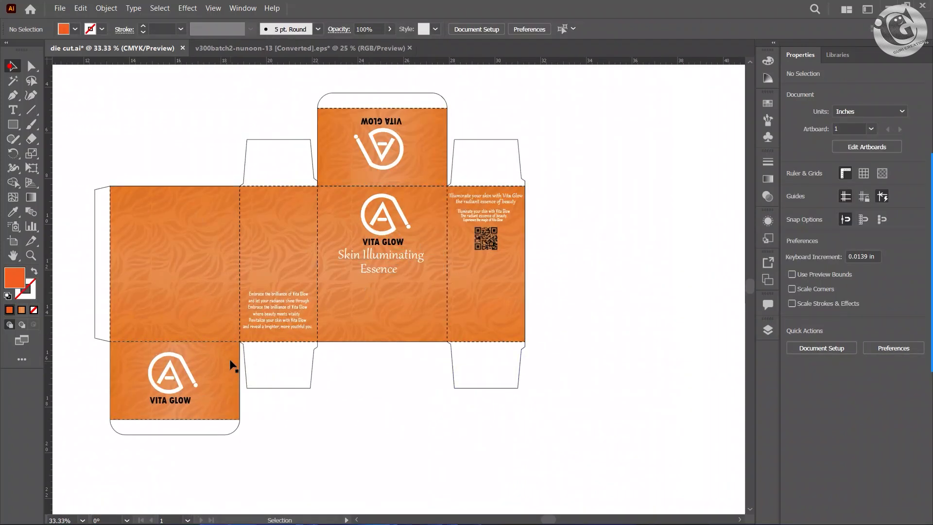
{"action": "scroll", "coordinate": [374, 281], "scroll_direction": "up", "scroll_amount": 2}
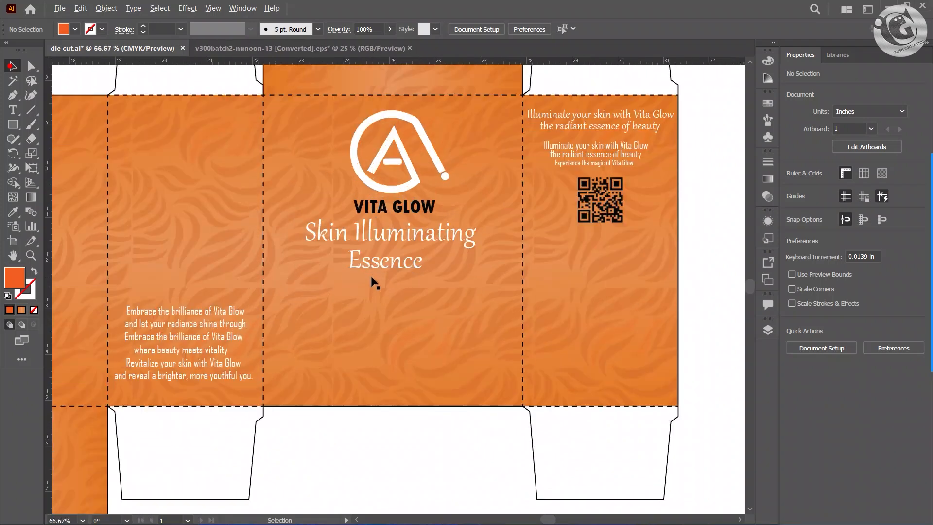
{"action": "scroll", "coordinate": [373, 282], "scroll_direction": "down", "scroll_amount": 1}
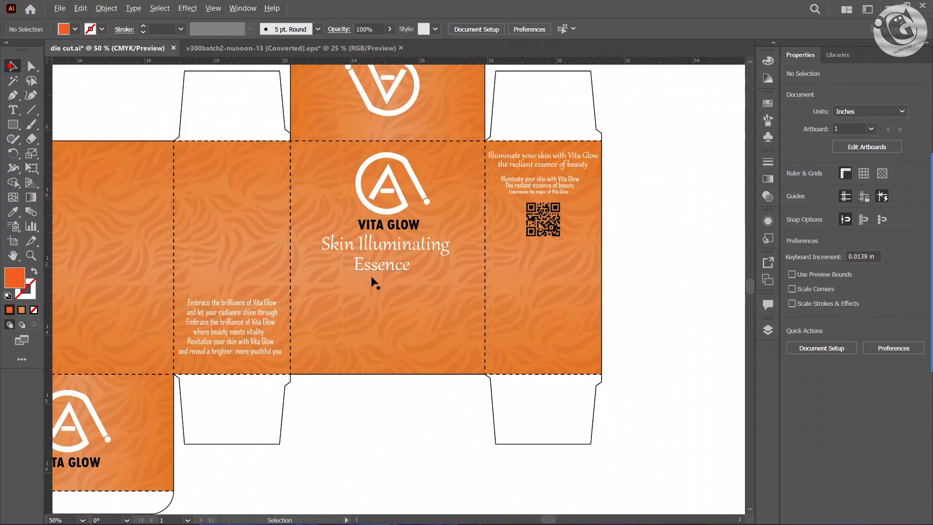
{"action": "left_click", "coordinate": [367, 376]}
{"action": "left_click", "coordinate": [381, 430]}
{"action": "scroll", "coordinate": [370, 398], "scroll_direction": "down", "scroll_amount": 1}
{"action": "scroll", "coordinate": [357, 373], "scroll_direction": "up", "scroll_amount": 1}
{"action": "scroll", "coordinate": [360, 369], "scroll_direction": "up", "scroll_amount": 1}
{"action": "scroll", "coordinate": [364, 352], "scroll_direction": "down", "scroll_amount": 1}
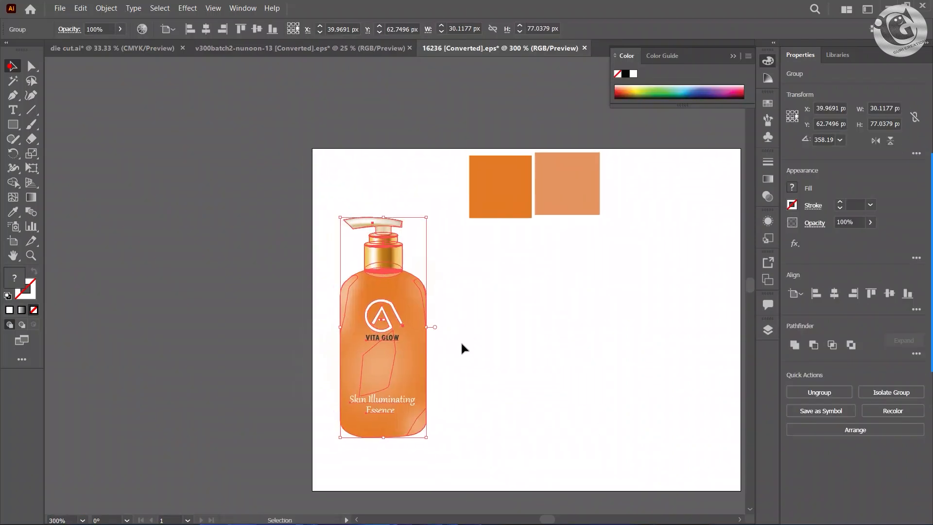
Move the logo and VITA GLOW name slightly up the bottle and shift the blurred centre highlight off the bottle's left side.
{"action": "left_click", "coordinate": [462, 346]}
{"action": "left_click", "coordinate": [405, 346]}
{"action": "left_click", "coordinate": [544, 355]}
{"action": "key", "text": "a"}
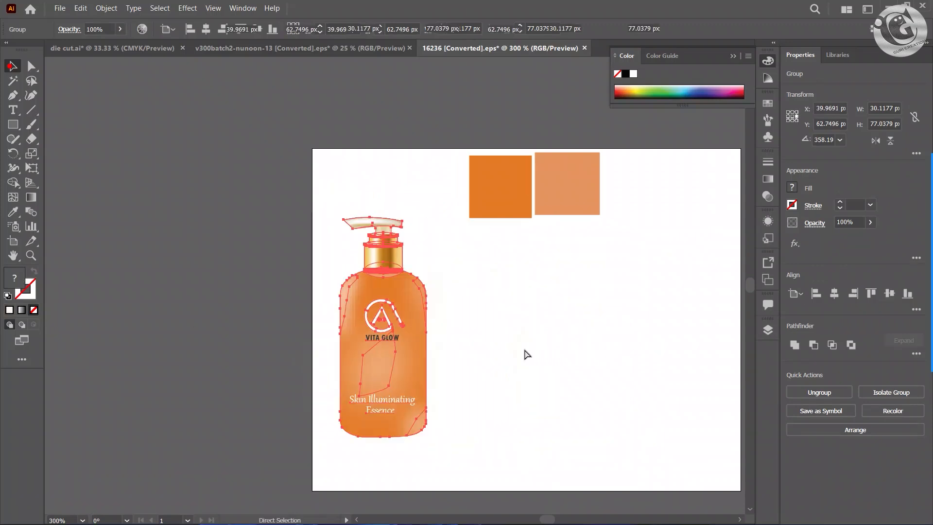
{"action": "left_click", "coordinate": [520, 362]}
{"action": "left_click", "coordinate": [503, 358]}
{"action": "left_click", "coordinate": [423, 362]}
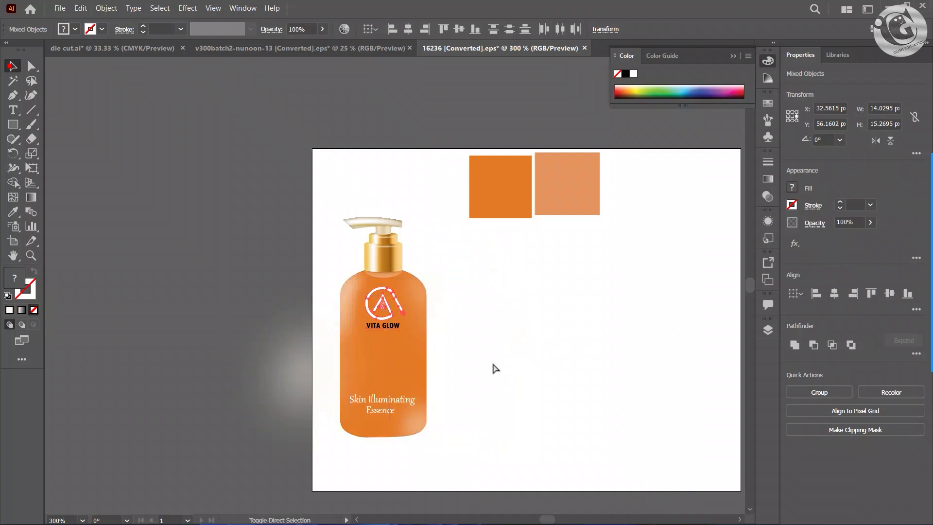
{"action": "key", "text": "v"}
{"action": "left_click", "coordinate": [398, 358]}
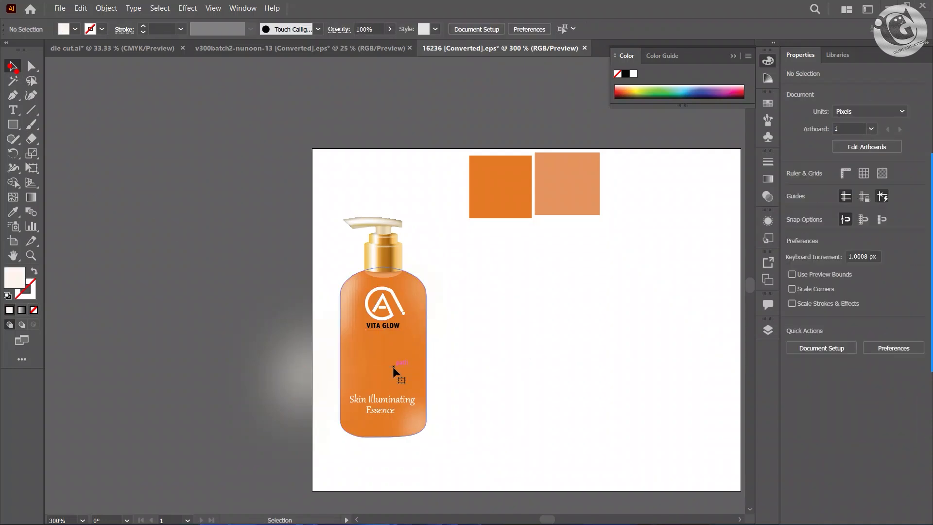
Change the fill of the orange bottle body to a dark brown.
{"action": "double_click", "coordinate": [24, 278]}
{"action": "left_click", "coordinate": [655, 265]}
{"action": "left_click", "coordinate": [690, 248]}
{"action": "left_click", "coordinate": [836, 183]}
{"action": "left_click", "coordinate": [565, 324]}
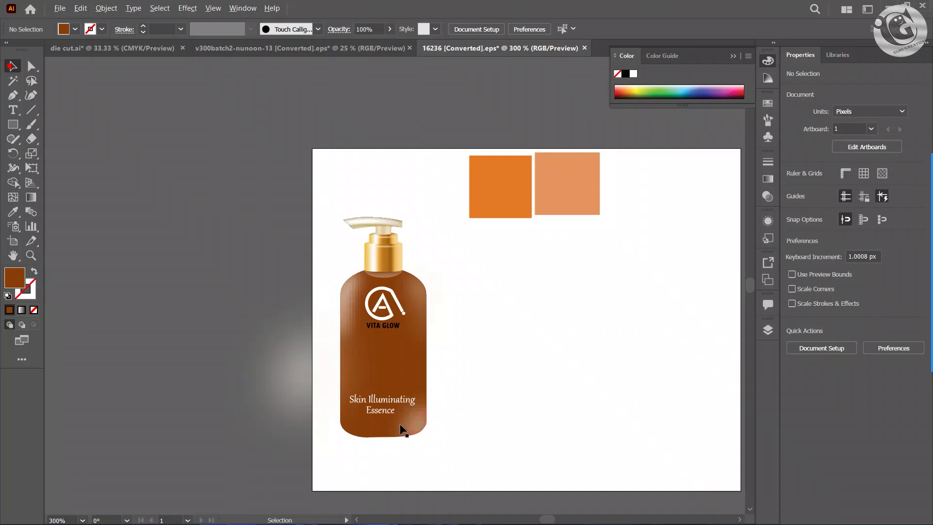
Place the blurred highlight back over the middle of the brown bottle, between the logo and the product text.
{"action": "scroll", "coordinate": [399, 423], "scroll_direction": "up", "scroll_amount": 1}
{"action": "left_click_drag", "start_coordinate": [399, 423], "coordinate": [377, 319]}
{"action": "scroll", "coordinate": [503, 369], "scroll_direction": "down", "scroll_amount": 2}
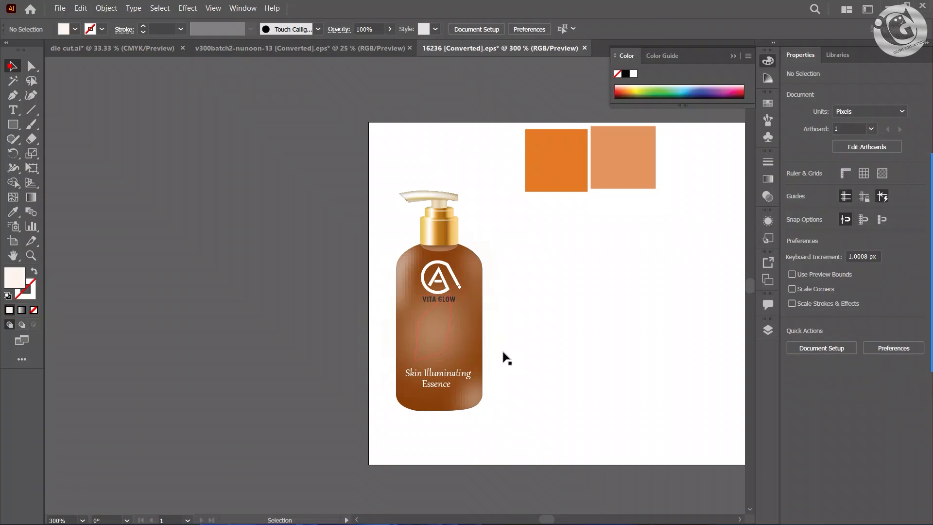
{"action": "left_click", "coordinate": [419, 374]}
{"action": "left_click", "coordinate": [581, 368]}
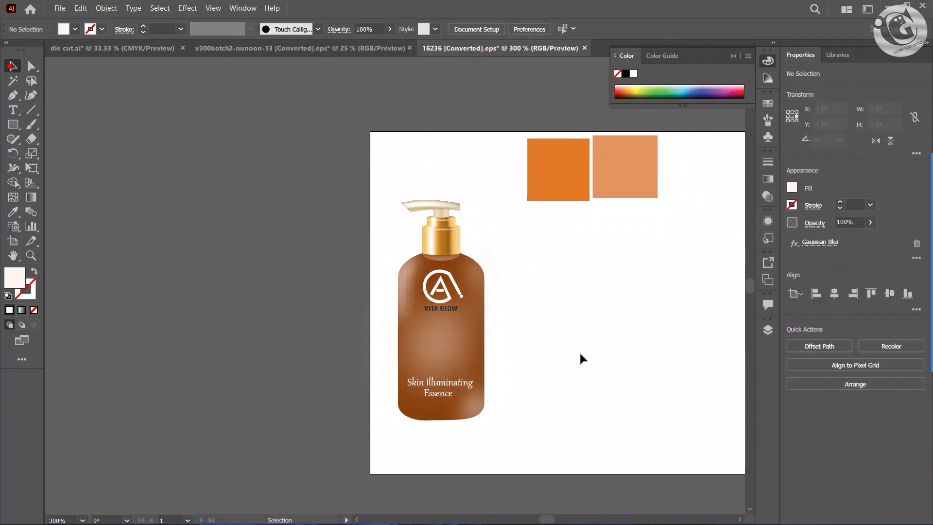
Copy the complete brown bottle into the die cut.ai document.
{"action": "scroll", "coordinate": [581, 358], "scroll_direction": "down", "scroll_amount": 1}
{"action": "left_click_drag", "start_coordinate": [444, 243], "coordinate": [505, 413]}
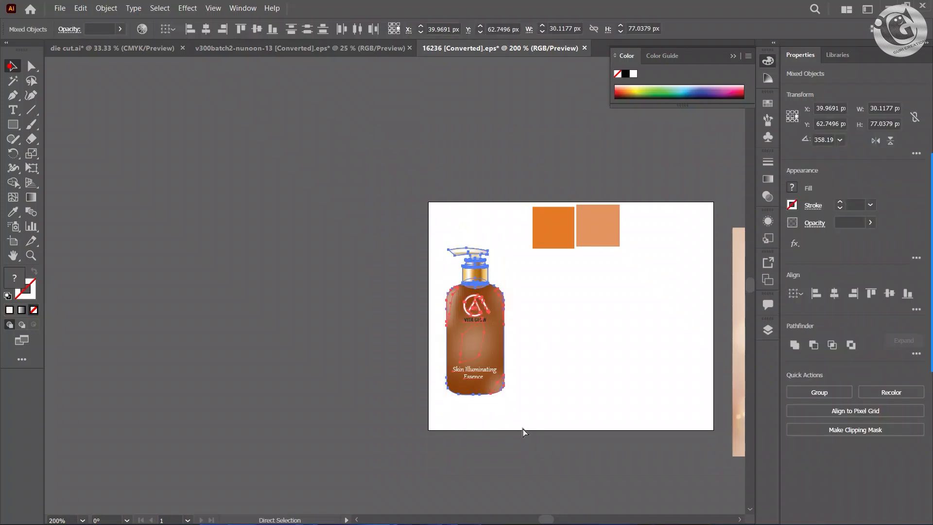
{"action": "key", "text": "v"}
{"action": "left_click", "coordinate": [112, 48]}
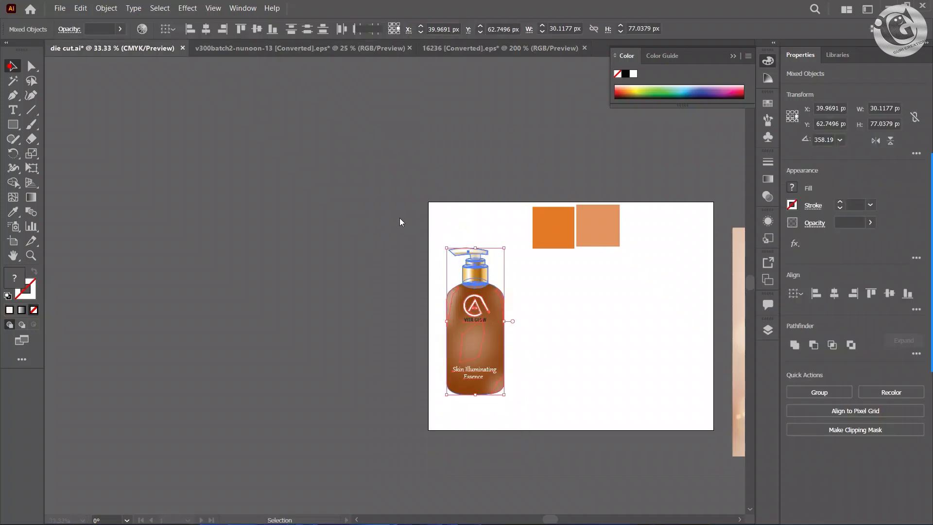
{"action": "key", "text": "ctrl+v"}
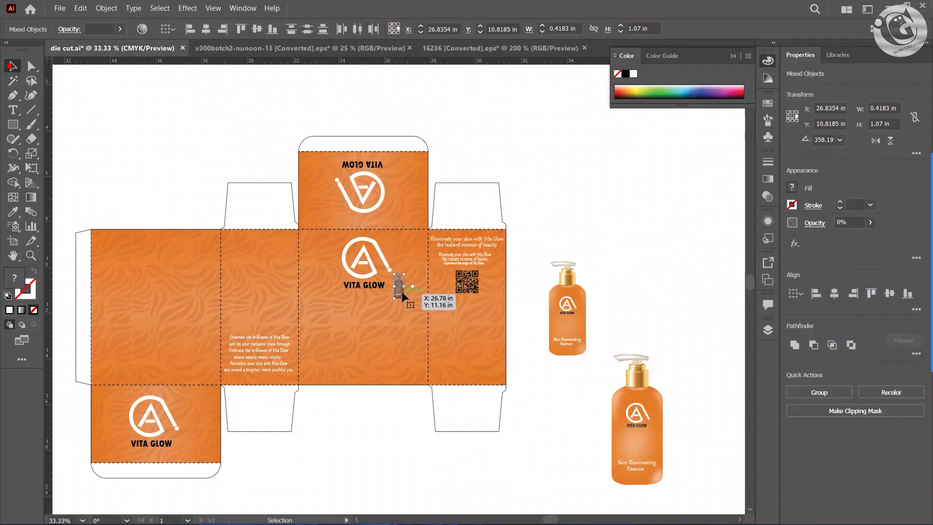
Enlarge the pasted bottle to about 1.68 by 4.3 in and place it beside the box layout, above the orange bottles.
{"action": "left_click_drag", "start_coordinate": [414, 308], "coordinate": [433, 373]}
{"action": "left_click_drag", "start_coordinate": [417, 336], "coordinate": [556, 213]}
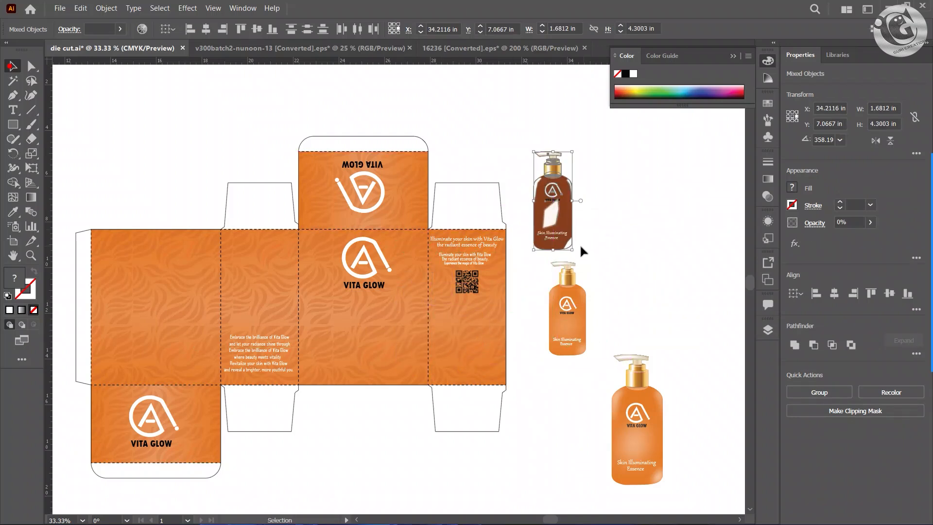
Delete the two orange bottles beside the box layout.
{"action": "left_click", "coordinate": [585, 266]}
{"action": "left_click_drag", "start_coordinate": [521, 282], "coordinate": [666, 433]}
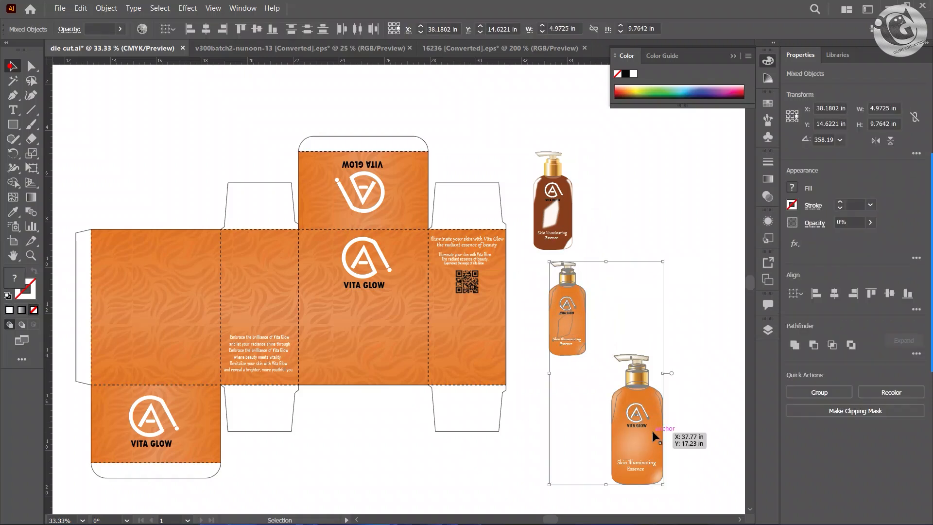
{"action": "key", "text": "Delete"}
Apply a Gaussian Blur with a radius of about 111 pixels to the white highlight in the middle of the bottle.
{"action": "scroll", "coordinate": [579, 246], "scroll_direction": "up", "scroll_amount": 2}
{"action": "left_click_drag", "start_coordinate": [558, 210], "coordinate": [588, 363]}
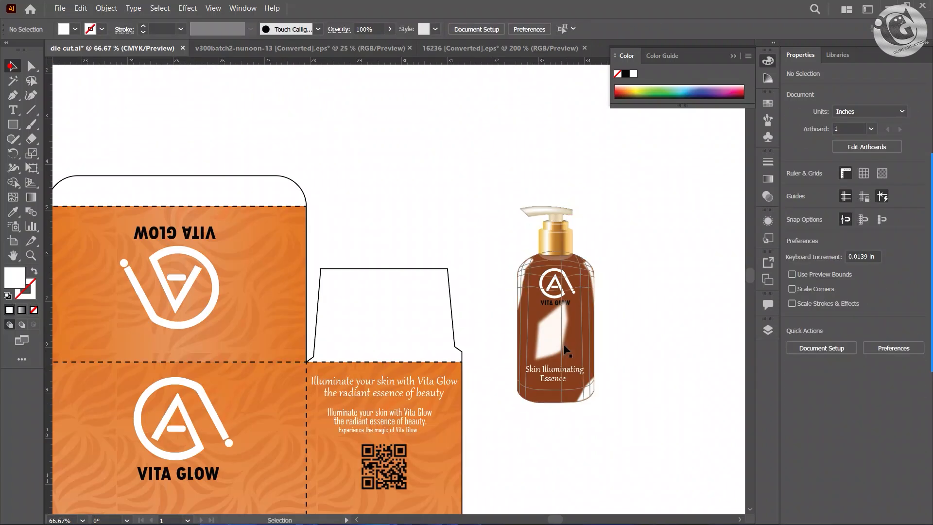
{"action": "left_click", "coordinate": [556, 336]}
{"action": "left_click", "coordinate": [197, 11]}
{"action": "mouse_move", "coordinate": [209, 243]}
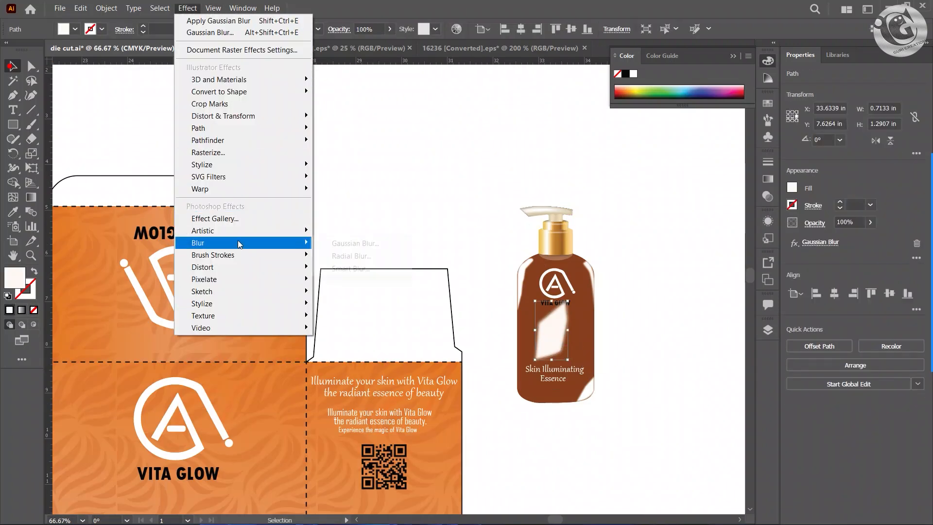
{"action": "left_click", "coordinate": [357, 243]}
{"action": "left_click", "coordinate": [503, 290]}
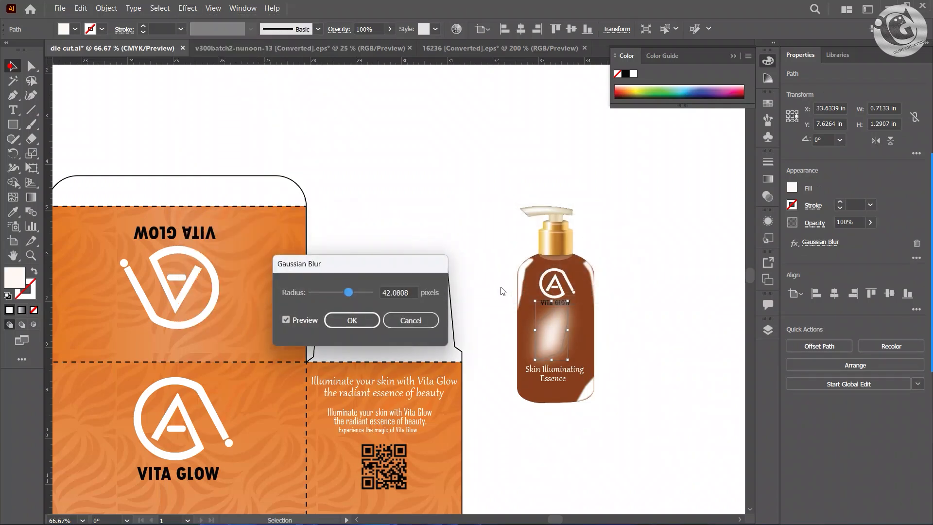
{"action": "left_click_drag", "start_coordinate": [351, 290], "coordinate": [368, 296]}
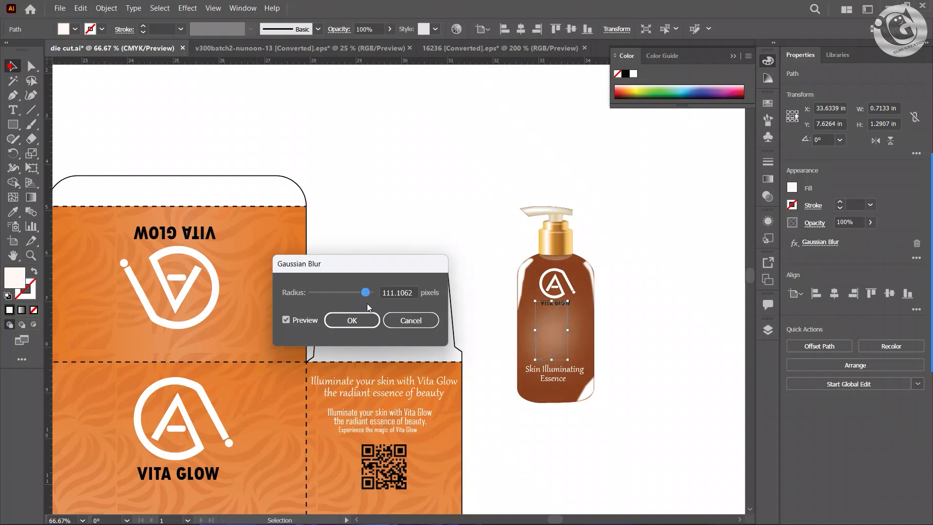
{"action": "left_click", "coordinate": [364, 321]}
Apply a new Gaussian Blur of about 38.6 pixels to the highlight on the bottle's upper right shoulder.
{"action": "left_click", "coordinate": [590, 284]}
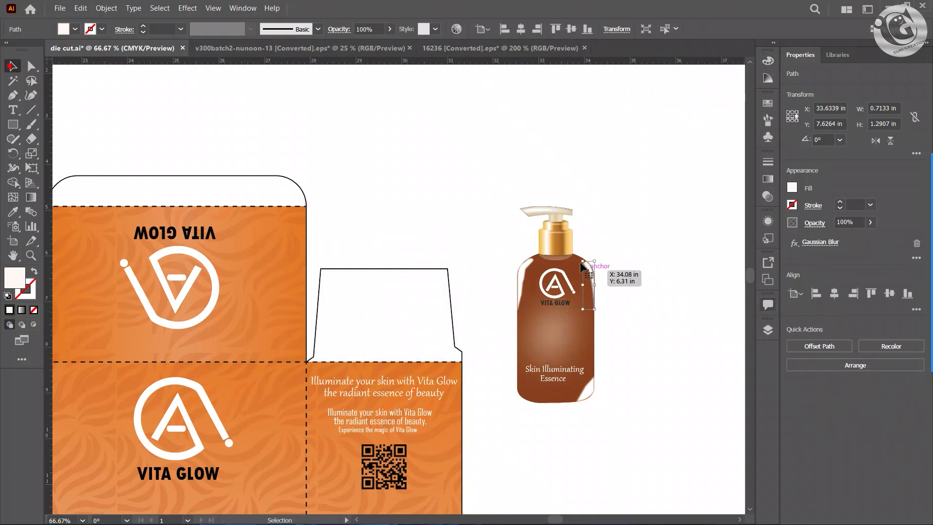
{"action": "left_click", "coordinate": [188, 8]}
{"action": "mouse_move", "coordinate": [248, 237]}
{"action": "mouse_move", "coordinate": [305, 243]}
{"action": "left_click", "coordinate": [357, 244]}
{"action": "left_click", "coordinate": [524, 293]}
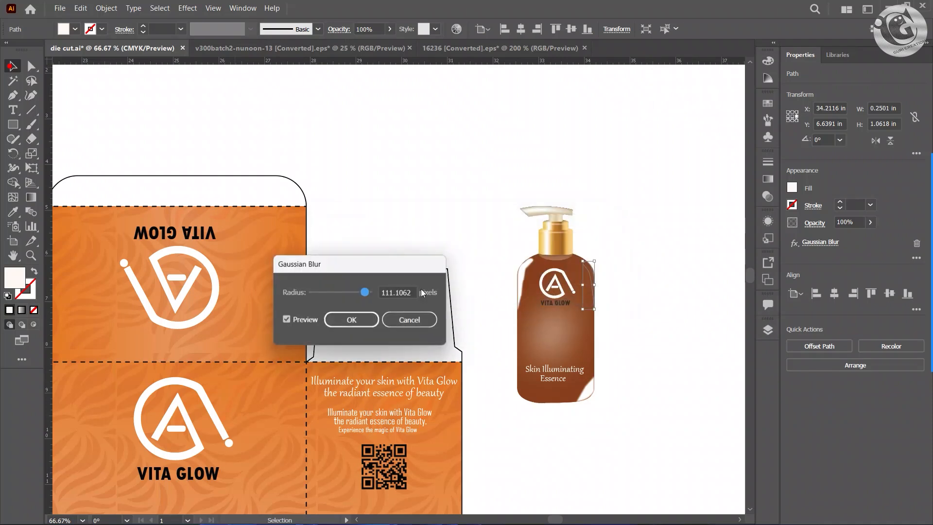
{"action": "left_click_drag", "start_coordinate": [357, 292], "coordinate": [344, 290]}
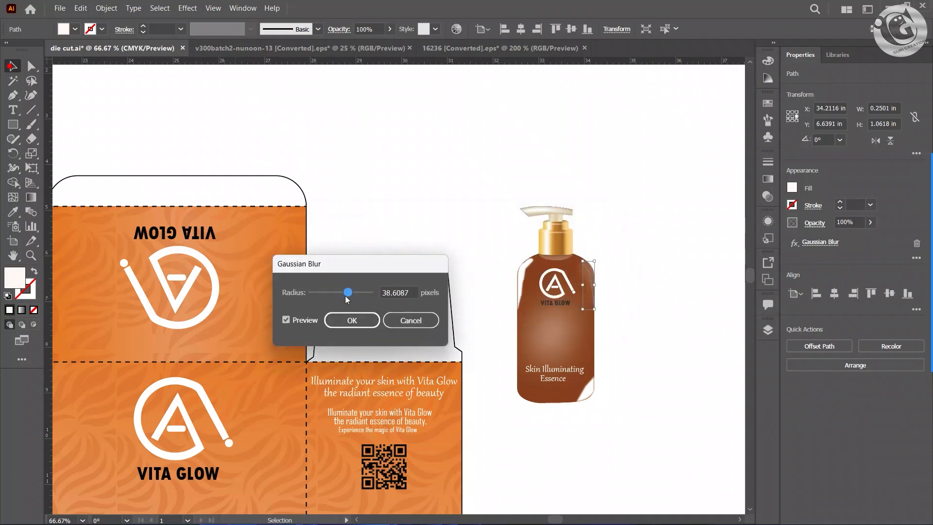
{"action": "left_click", "coordinate": [354, 321]}
Apply a new Gaussian Blur to the white highlight at the bottle's lower right corner.
{"action": "left_click", "coordinate": [588, 389]}
{"action": "left_click", "coordinate": [187, 9]}
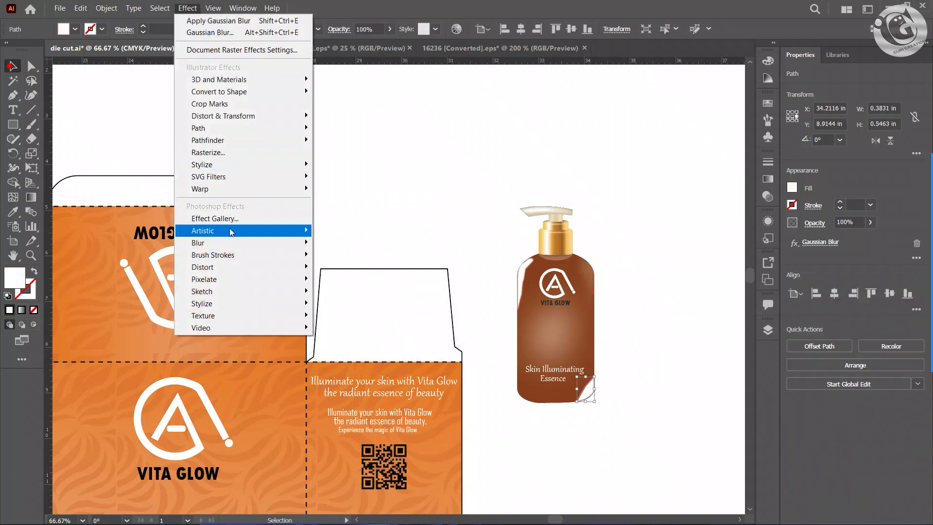
{"action": "mouse_move", "coordinate": [291, 242]}
{"action": "left_click", "coordinate": [350, 243]}
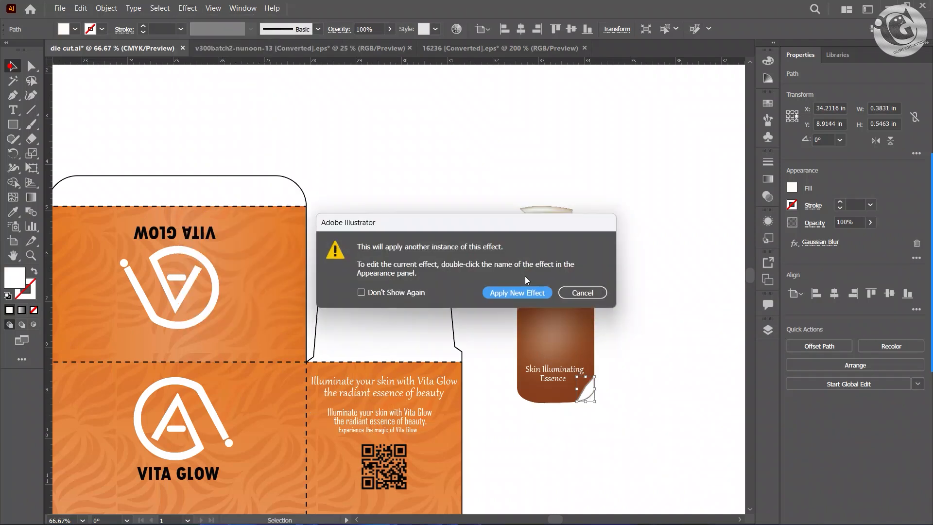
{"action": "left_click", "coordinate": [505, 291]}
{"action": "left_click_drag", "start_coordinate": [357, 293], "coordinate": [354, 295]}
{"action": "left_click", "coordinate": [389, 322]}
Apply a new Gaussian Blur of about 50.8 pixels to the highlight on the bottle's upper left shoulder.
{"action": "left_click", "coordinate": [532, 288]}
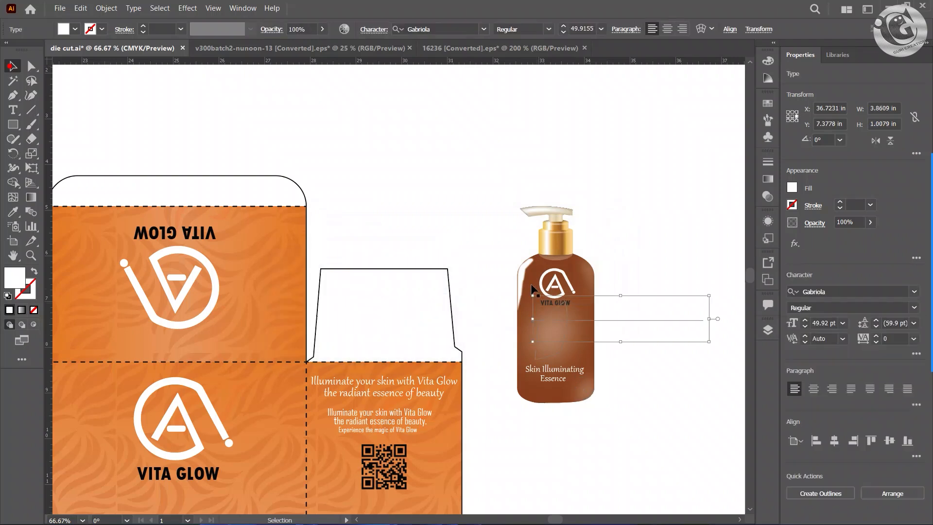
{"action": "left_click", "coordinate": [518, 277]}
{"action": "left_click", "coordinate": [187, 8]}
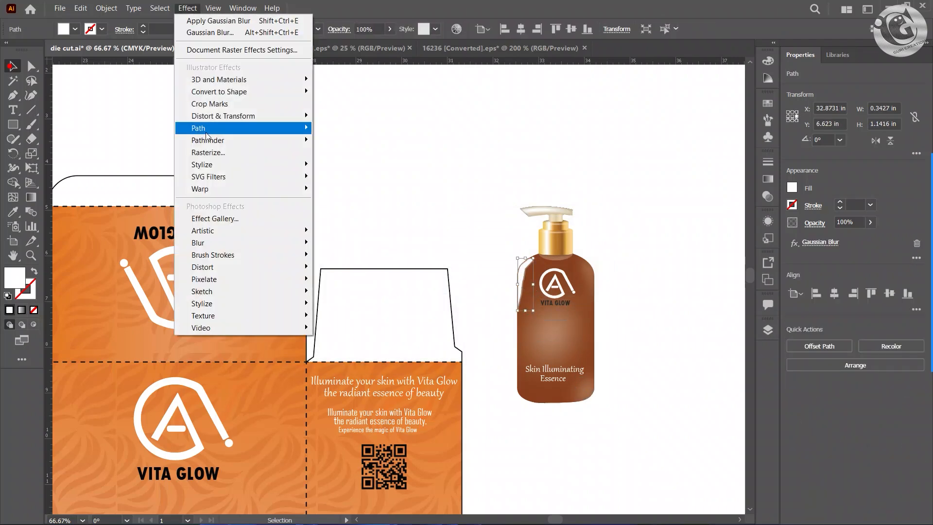
{"action": "mouse_move", "coordinate": [304, 238]}
{"action": "left_click", "coordinate": [347, 242]}
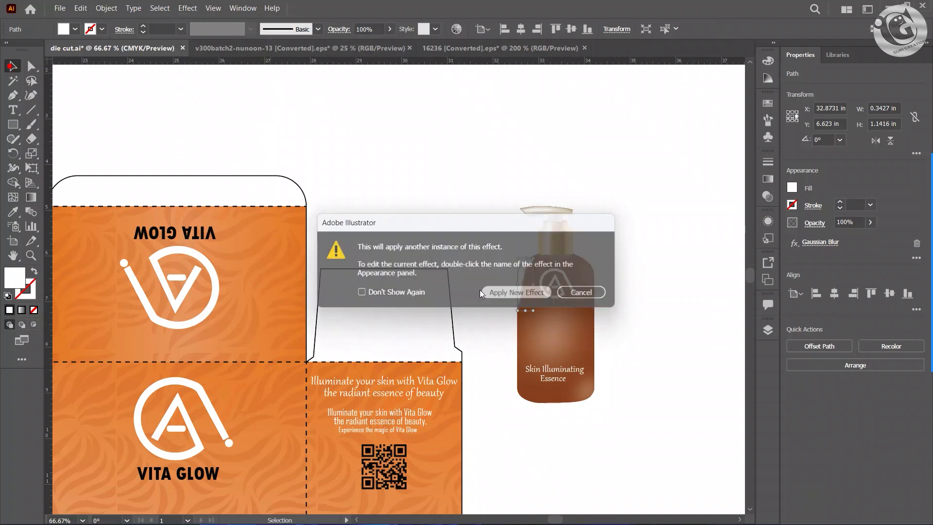
{"action": "left_click", "coordinate": [488, 292]}
{"action": "left_click_drag", "start_coordinate": [355, 292], "coordinate": [354, 292]}
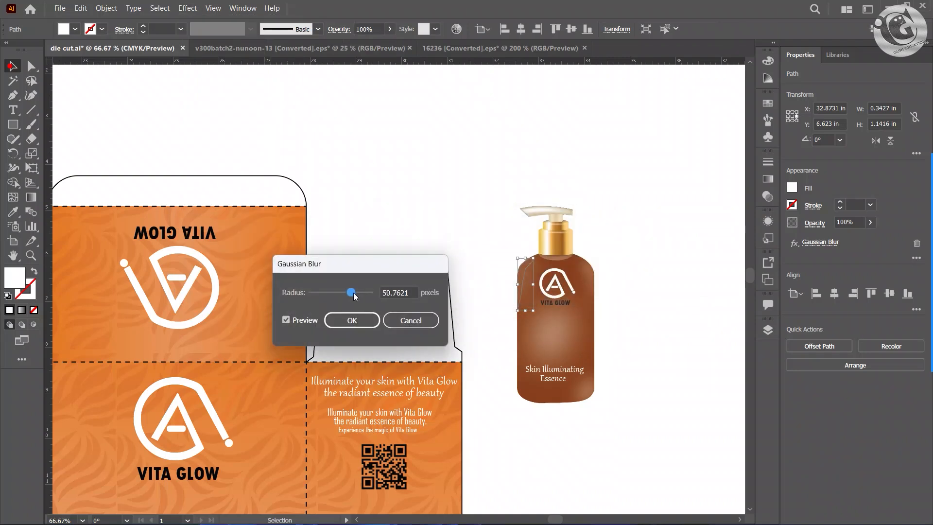
{"action": "left_click", "coordinate": [351, 320]}
Examine the blurred highlights on the brown bottle up close and next to the box layout.
{"action": "left_click", "coordinate": [653, 280]}
{"action": "scroll", "coordinate": [632, 276], "scroll_direction": "down", "scroll_amount": 1}
{"action": "left_click_drag", "start_coordinate": [598, 280], "coordinate": [593, 242]}
{"action": "scroll", "coordinate": [557, 234], "scroll_direction": "up", "scroll_amount": 3}
{"action": "left_click", "coordinate": [580, 270]}
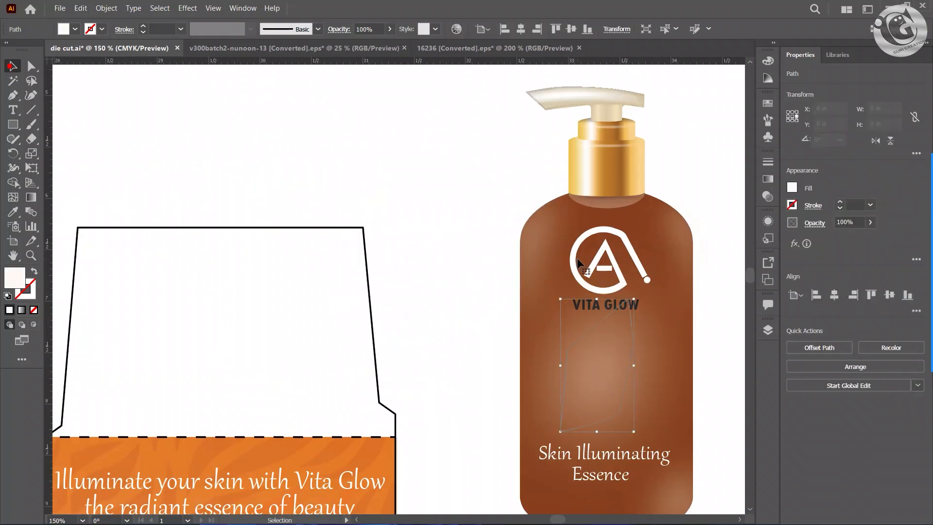
{"action": "scroll", "coordinate": [491, 234], "scroll_direction": "down", "scroll_amount": 1}
{"action": "scroll", "coordinate": [640, 264], "scroll_direction": "down", "scroll_amount": 2}
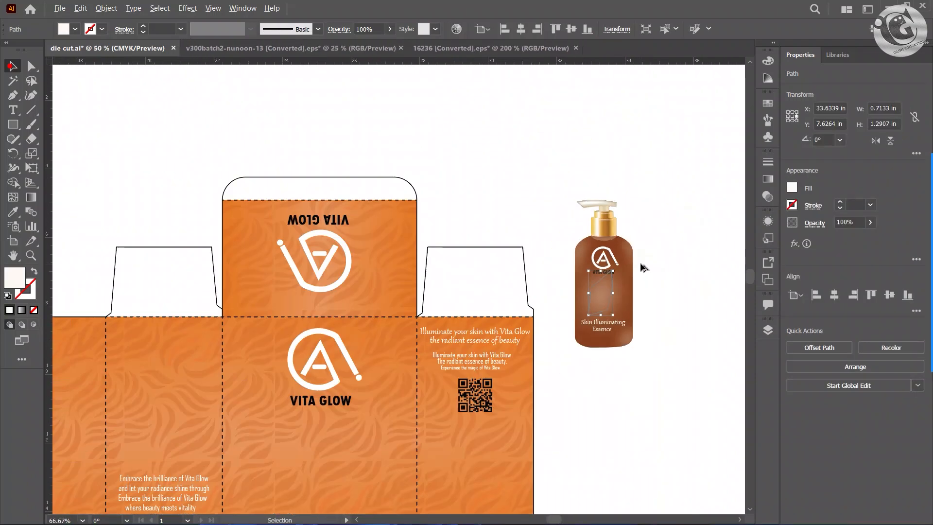
{"action": "left_click", "coordinate": [661, 285]}
{"action": "scroll", "coordinate": [675, 287], "scroll_direction": "down", "scroll_amount": 1}
{"action": "left_click_drag", "start_coordinate": [684, 334], "coordinate": [654, 282]}
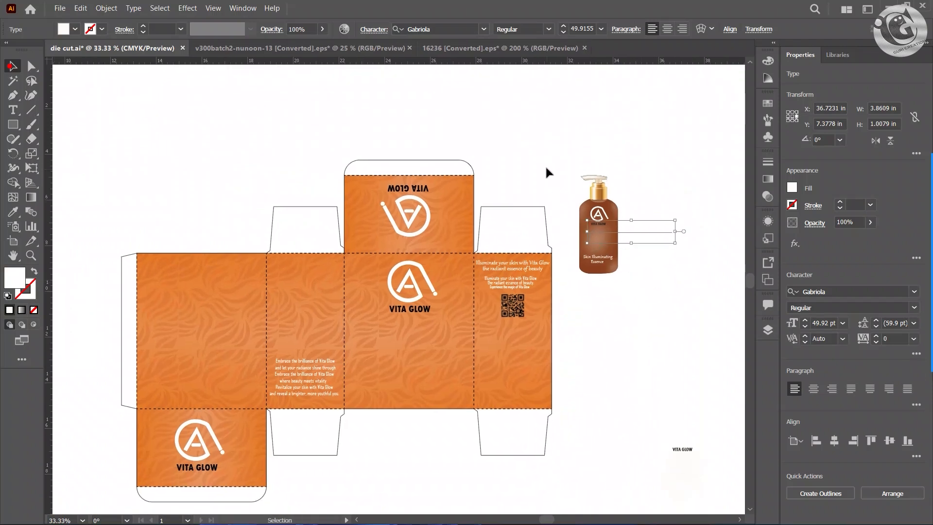
{"action": "left_click_drag", "start_coordinate": [545, 167], "coordinate": [629, 264]}
{"action": "left_click", "coordinate": [643, 113]}
{"action": "left_click_drag", "start_coordinate": [567, 156], "coordinate": [655, 353]}
{"action": "key", "text": "ctrl+z"}
{"action": "key", "text": "ctrl+z"}
{"action": "left_click", "coordinate": [657, 293]}
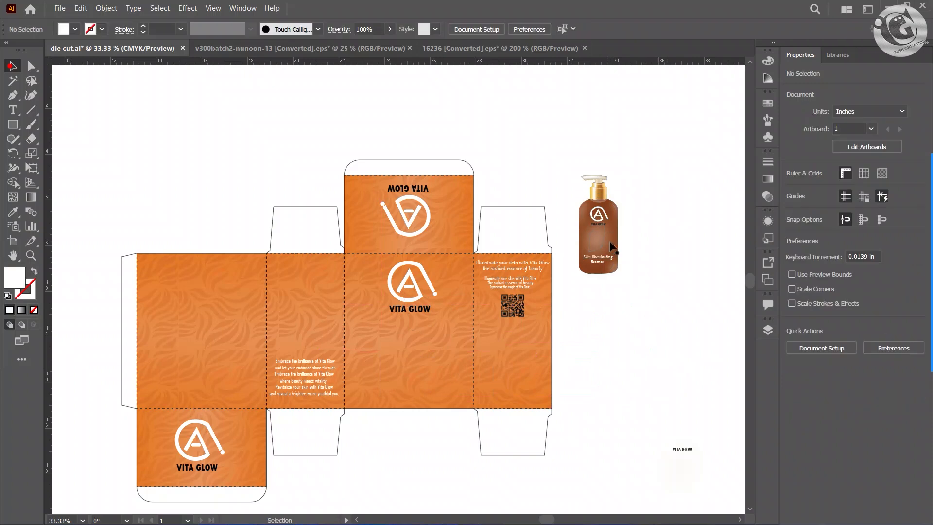
{"action": "left_click_drag", "start_coordinate": [589, 219], "coordinate": [553, 189]}
{"action": "key", "text": "ctrl+z"}
{"action": "left_click_drag", "start_coordinate": [615, 243], "coordinate": [510, 144]}
{"action": "key", "text": "ctrl+z"}
{"action": "key", "text": "ctrl+z"}
{"action": "key", "text": "ctrl+z"}
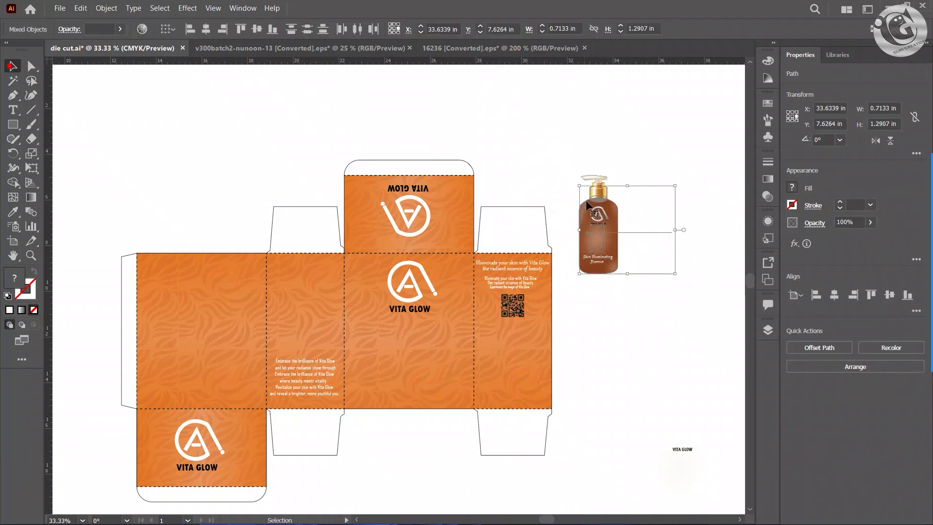
Select the stray white text objects overlapping the bottle and move them away from it, above the box layout.
{"action": "left_click", "coordinate": [622, 300]}
{"action": "left_click_drag", "start_coordinate": [658, 178], "coordinate": [664, 257]}
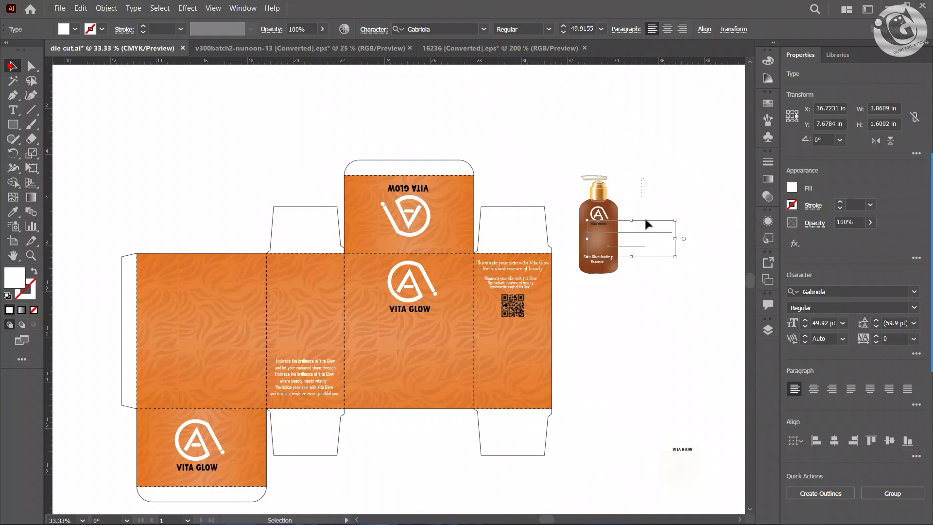
{"action": "left_click_drag", "start_coordinate": [638, 257], "coordinate": [273, 162]}
Place a spare copy of the whole bottle to the lower right and group all parts of the original bottle.
{"action": "left_click_drag", "start_coordinate": [565, 146], "coordinate": [671, 374]}
{"action": "left_click", "coordinate": [603, 248]}
{"action": "left_click_drag", "start_coordinate": [568, 142], "coordinate": [621, 284]}
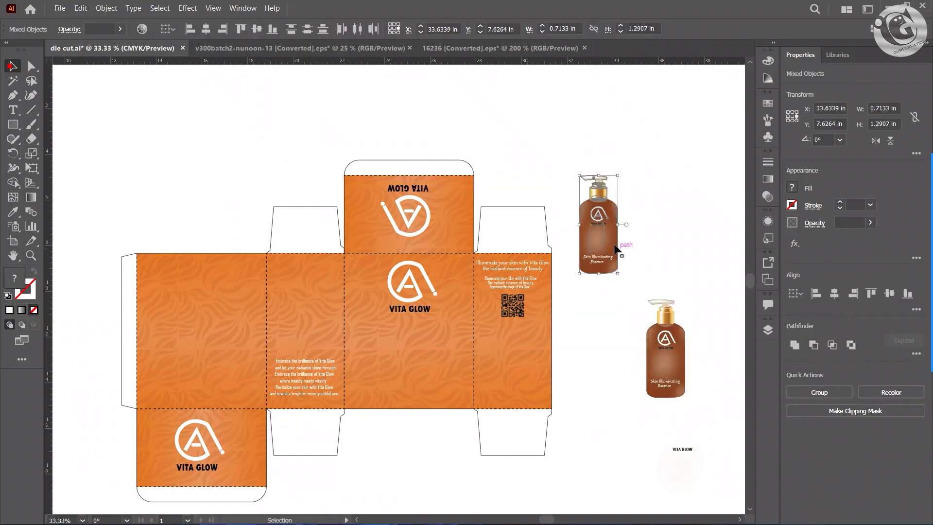
{"action": "key", "text": "a"}
{"action": "key", "text": "ctrl+g"}
Move the grouped bottle onto the front panel below the logo and scale it down to about 1.3 by 3.3 inches.
{"action": "left_click_drag", "start_coordinate": [614, 243], "coordinate": [422, 372]}
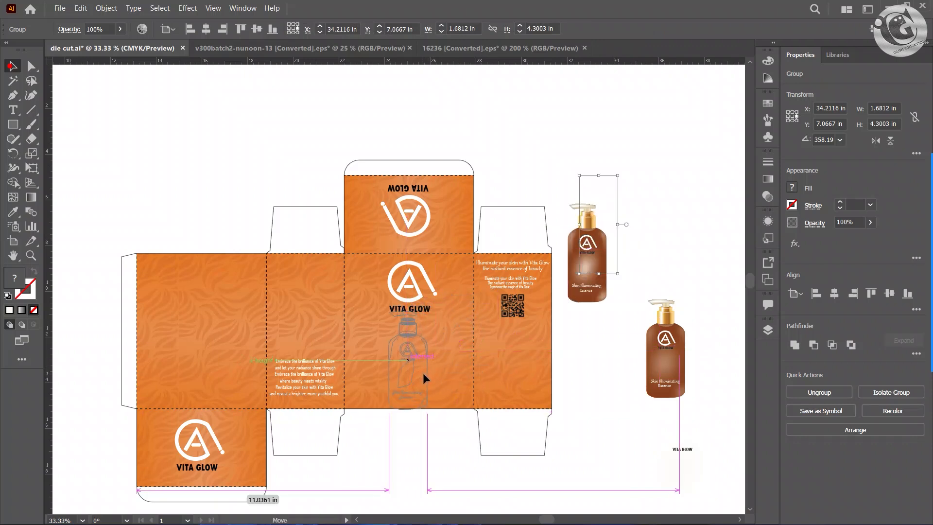
{"action": "key", "text": "ctrl+equal"}
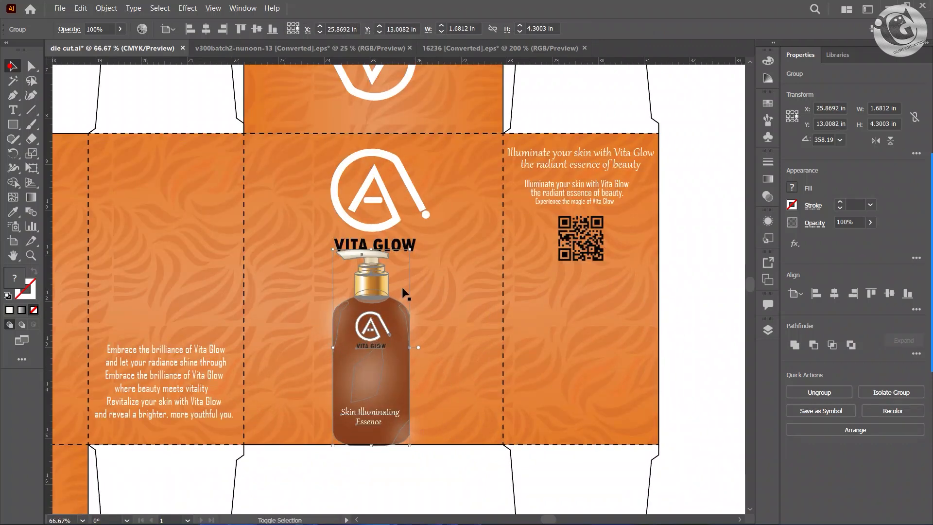
{"action": "left_click_drag", "start_coordinate": [411, 249], "coordinate": [405, 286]}
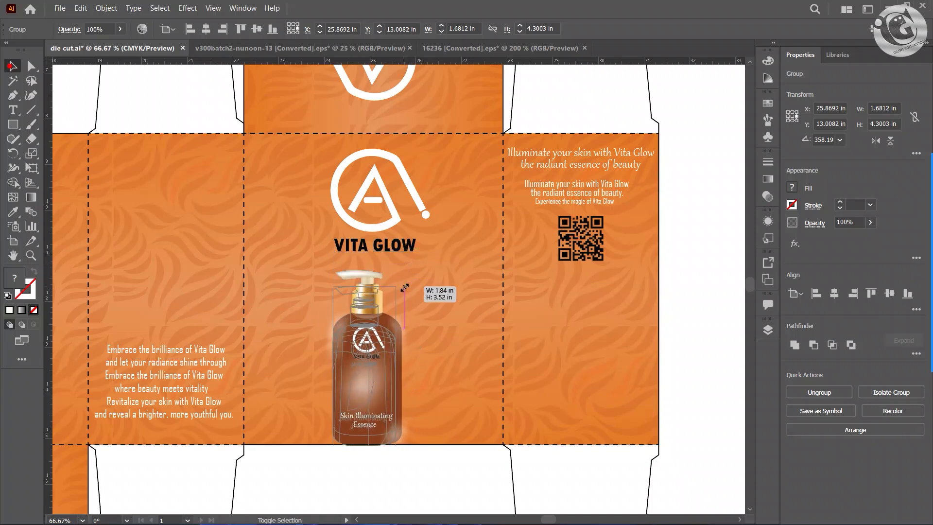
{"action": "key", "text": "space"}
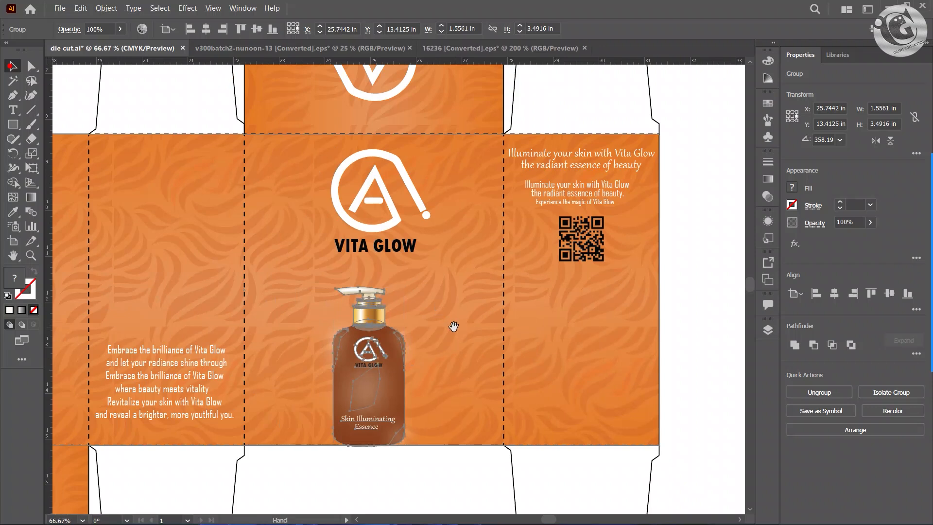
{"action": "left_click_drag", "start_coordinate": [453, 327], "coordinate": [461, 320]}
{"action": "key", "text": "ctrl+z"}
{"action": "left_click_drag", "start_coordinate": [417, 247], "coordinate": [401, 290]}
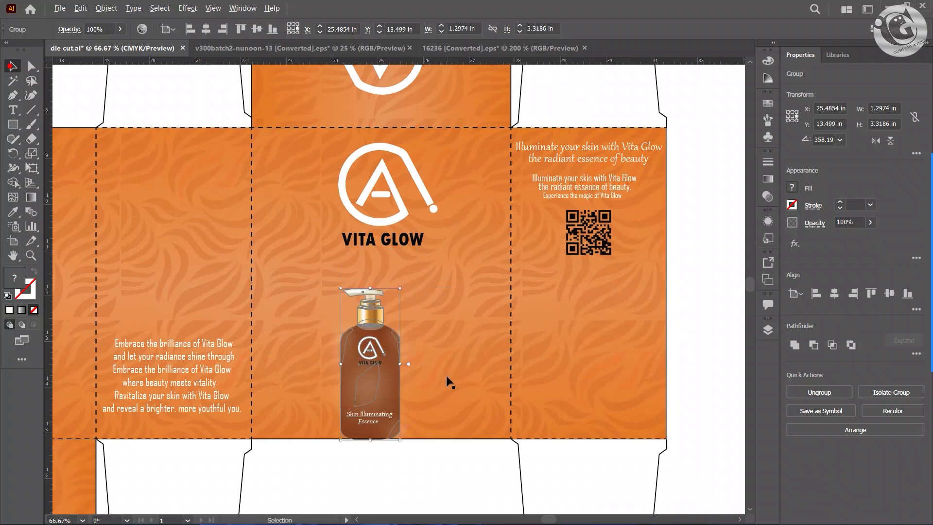
Center the bottle horizontally on the front panel and enlarge it slightly to about 1.4 by 3.57 inches.
{"action": "key", "text": "ctrl+minus"}
{"action": "left_click_drag", "start_coordinate": [489, 253], "coordinate": [476, 312]}
{"action": "left_click", "coordinate": [489, 400]}
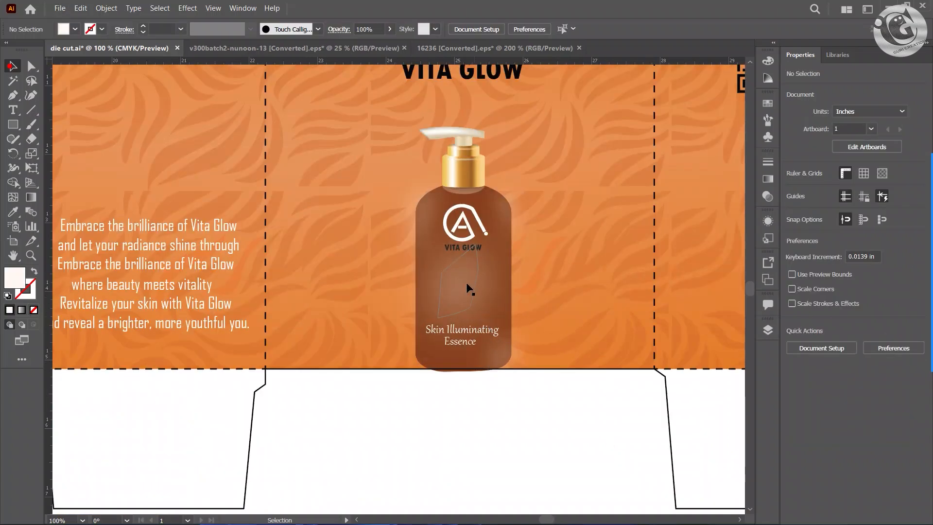
{"action": "left_click_drag", "start_coordinate": [478, 307], "coordinate": [479, 305]}
{"action": "left_click", "coordinate": [449, 413]}
{"action": "key", "text": "ctrl+minus"}
{"action": "key", "text": "ctrl+minus"}
{"action": "key", "text": "ctrl+minus"}
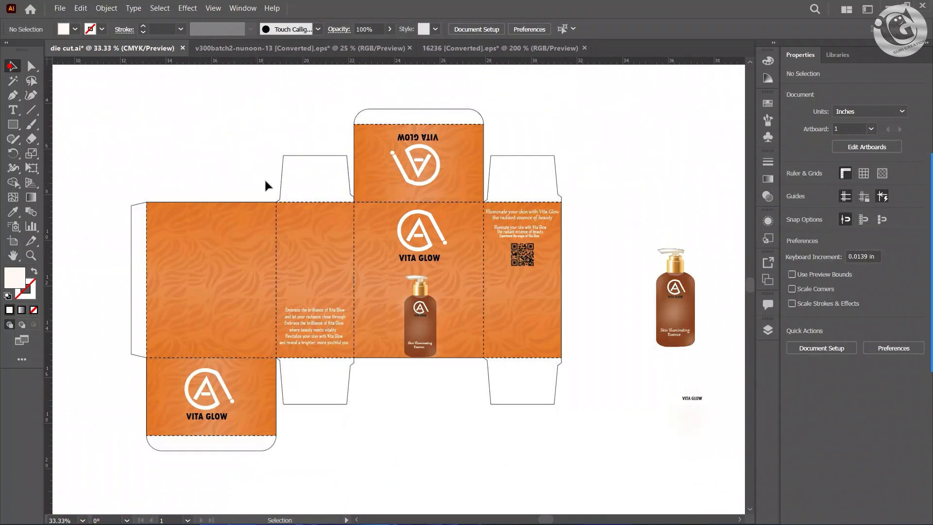
Paste the large white "Skin Illuminating Essence" text and place it on the front panel just below VITA GLOW.
{"action": "key", "text": "ctrl+v"}
{"action": "left_click_drag", "start_coordinate": [265, 125], "coordinate": [419, 275]}
{"action": "scroll", "coordinate": [427, 319], "scroll_direction": "up", "scroll_amount": 3}
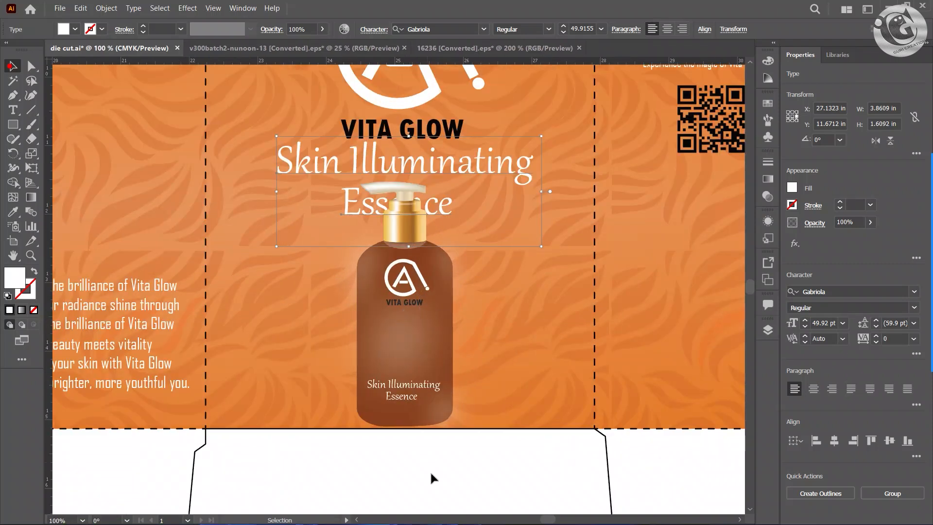
{"action": "left_click", "coordinate": [431, 479]}
Move the spare bottle onto the narrow panel above the paragraph and recolour the large "Skin Illuminating Essence" text dark brown.
{"action": "scroll", "coordinate": [437, 442], "scroll_direction": "down", "scroll_amount": 3}
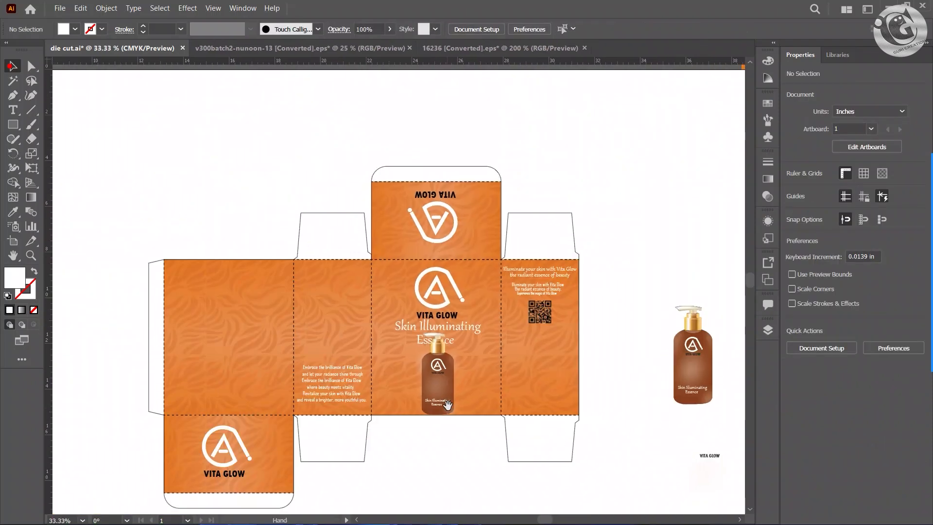
{"action": "scroll", "coordinate": [409, 360], "scroll_direction": "up", "scroll_amount": 2}
{"action": "scroll", "coordinate": [409, 359], "scroll_direction": "down", "scroll_amount": 2}
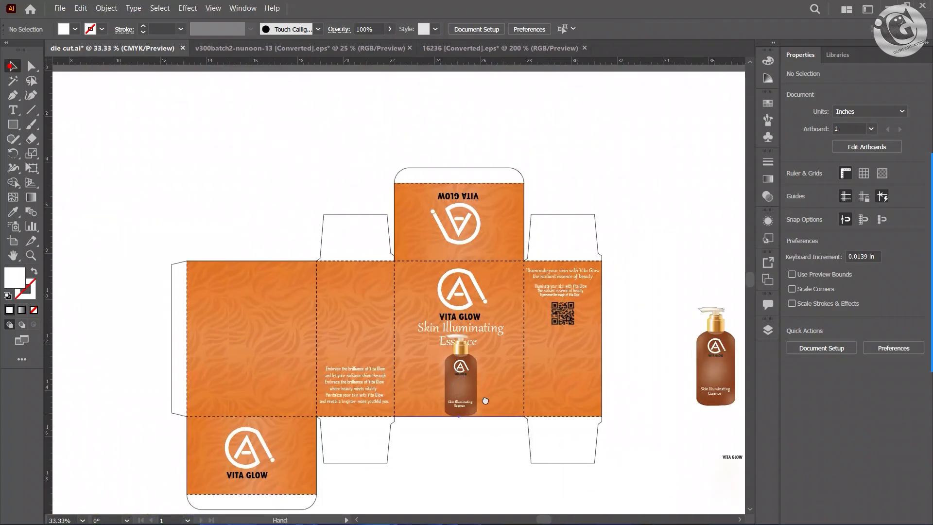
{"action": "left_click_drag", "start_coordinate": [486, 400], "coordinate": [497, 366]}
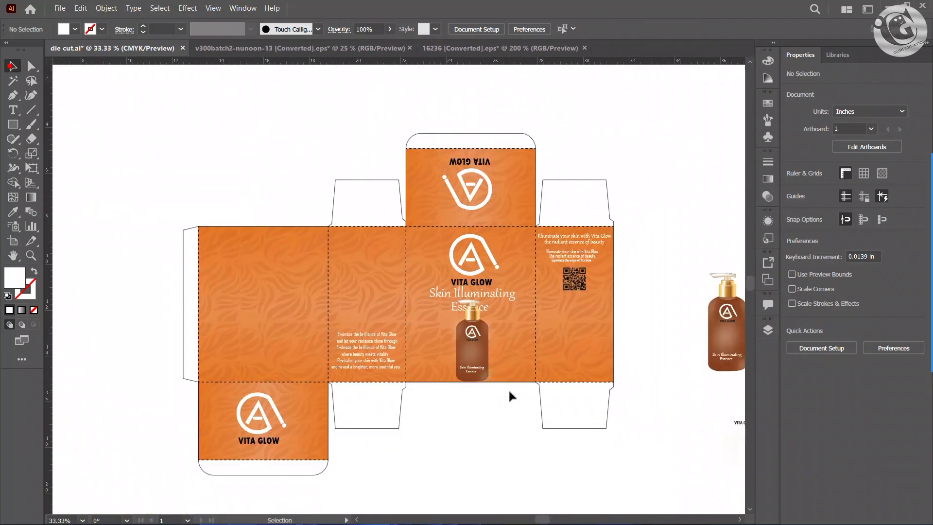
{"action": "left_click_drag", "start_coordinate": [715, 314], "coordinate": [370, 283]}
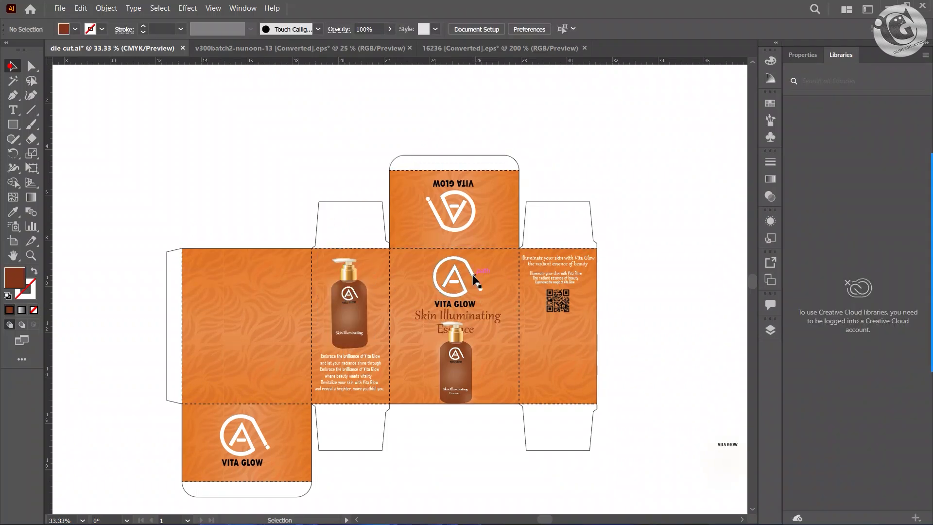
Copy the front logo with its VITA GLOW text onto the empty wide panel and set the copy's opacity to 40%.
{"action": "left_click_drag", "start_coordinate": [474, 277], "coordinate": [252, 322]}
{"action": "left_click", "coordinate": [803, 54]}
{"action": "left_click", "coordinate": [869, 222]}
{"action": "left_click_drag", "start_coordinate": [870, 237], "coordinate": [841, 237]}
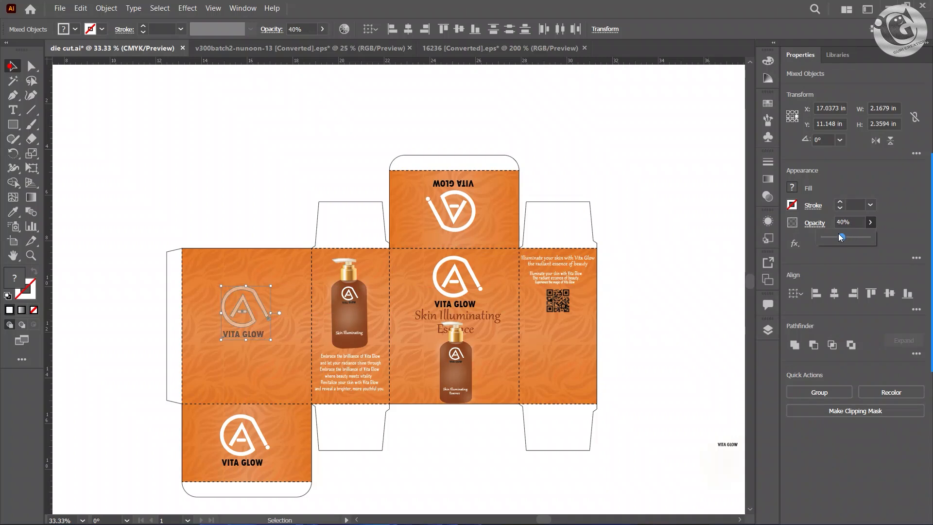
{"action": "left_click", "coordinate": [280, 143]}
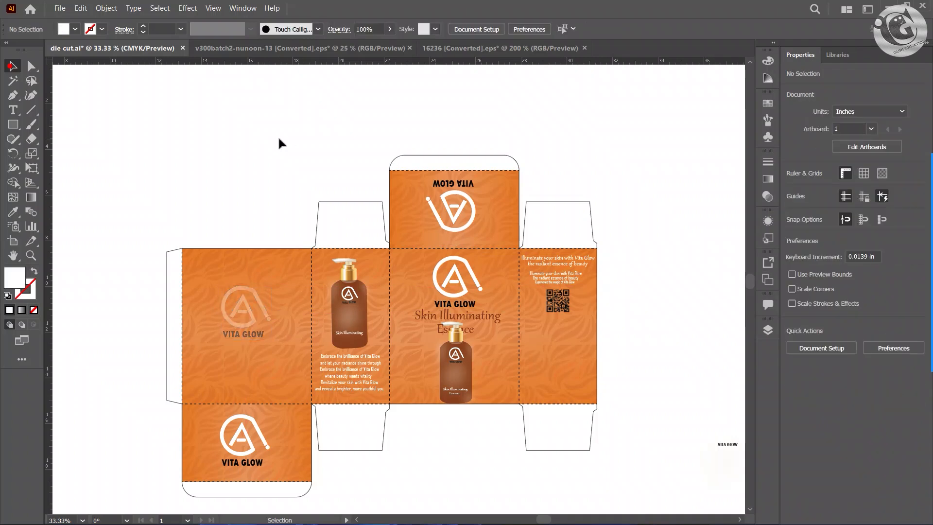
Set the opacity of the bottle above the paragraph on the narrow panel to 80%.
{"action": "scroll", "coordinate": [510, 291], "scroll_direction": "up", "scroll_amount": 1}
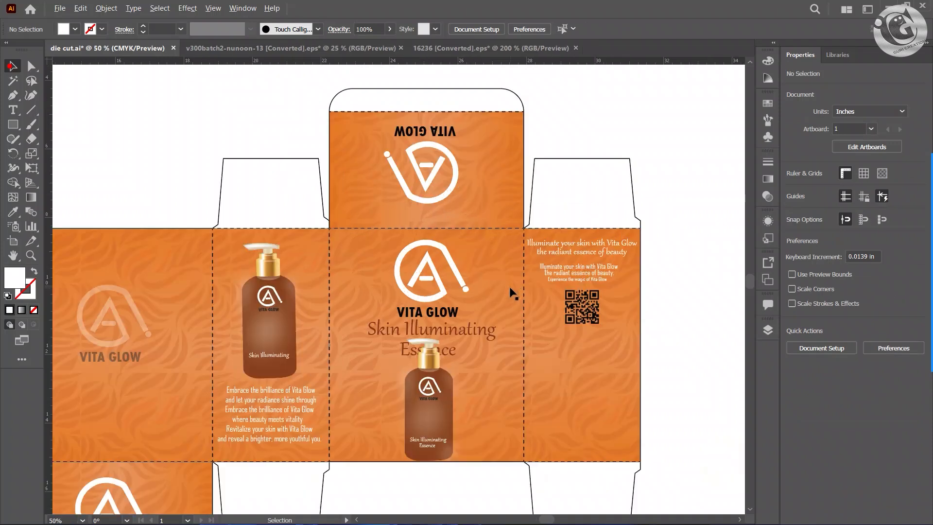
{"action": "scroll", "coordinate": [498, 301], "scroll_direction": "down", "scroll_amount": 1}
{"action": "left_click", "coordinate": [358, 313]}
{"action": "left_click", "coordinate": [869, 222]}
{"action": "mouse_move", "coordinate": [868, 240]}
{"action": "left_mouse_down"}
{"action": "mouse_move", "coordinate": [851, 240]}
{"action": "mouse_move", "coordinate": [860, 240]}
{"action": "left_mouse_up"}
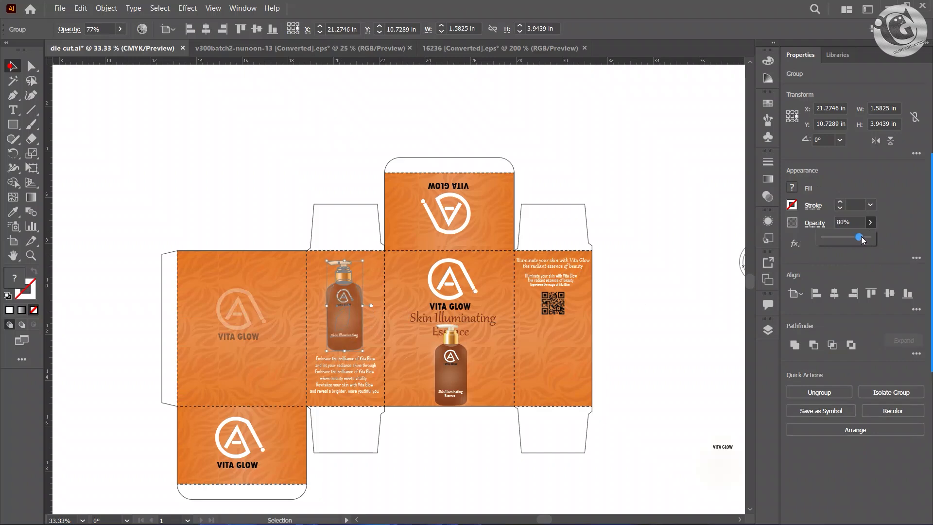
{"action": "left_click", "coordinate": [686, 233]}
Lower the opacity of the front panel's bottle to 64%.
{"action": "left_click", "coordinate": [450, 376]}
{"action": "left_click", "coordinate": [870, 222]}
{"action": "left_click_drag", "start_coordinate": [868, 239], "coordinate": [852, 238]}
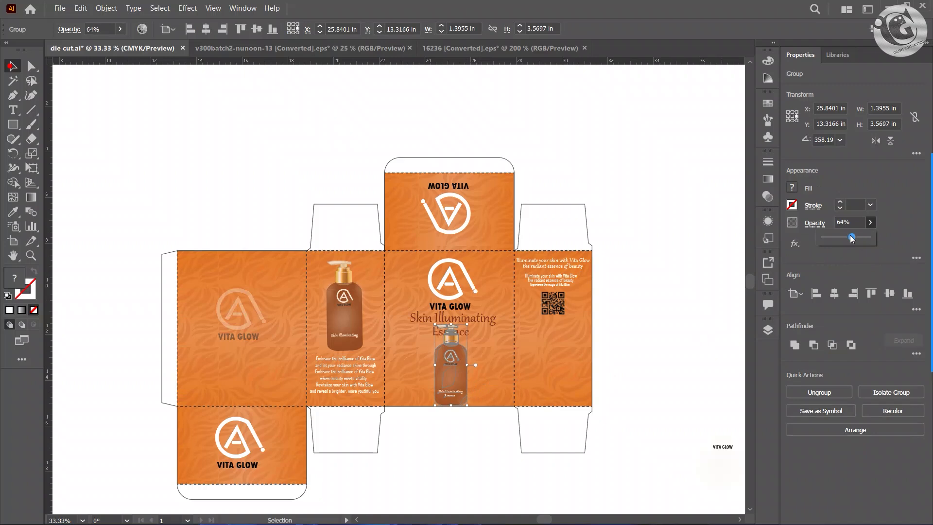
{"action": "left_click", "coordinate": [649, 206]}
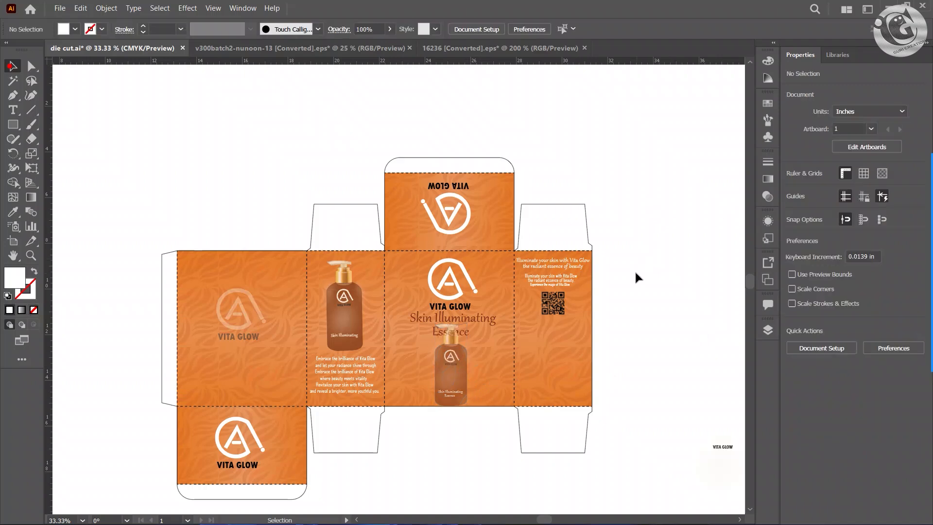
Set the front panel bottle's opacity to 80% to match the bottle above the paragraph.
{"action": "left_click", "coordinate": [357, 308]}
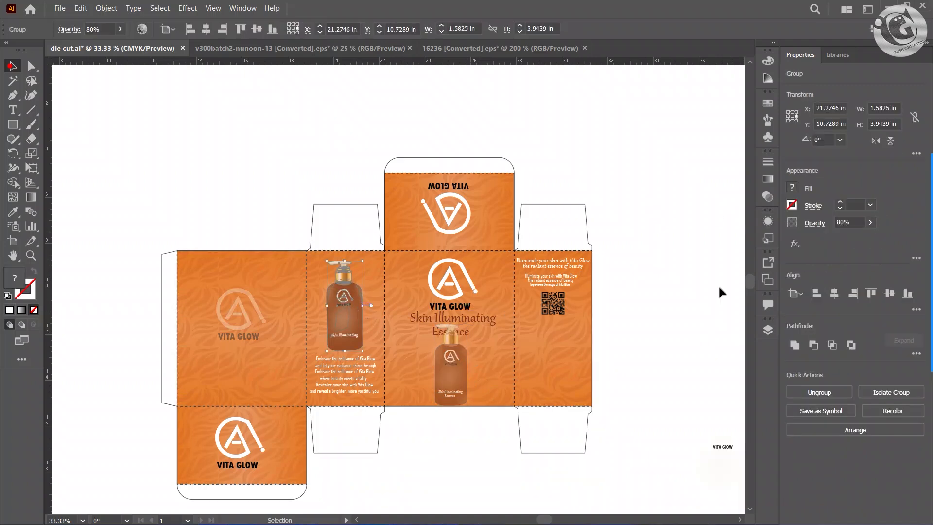
{"action": "left_click", "coordinate": [458, 372]}
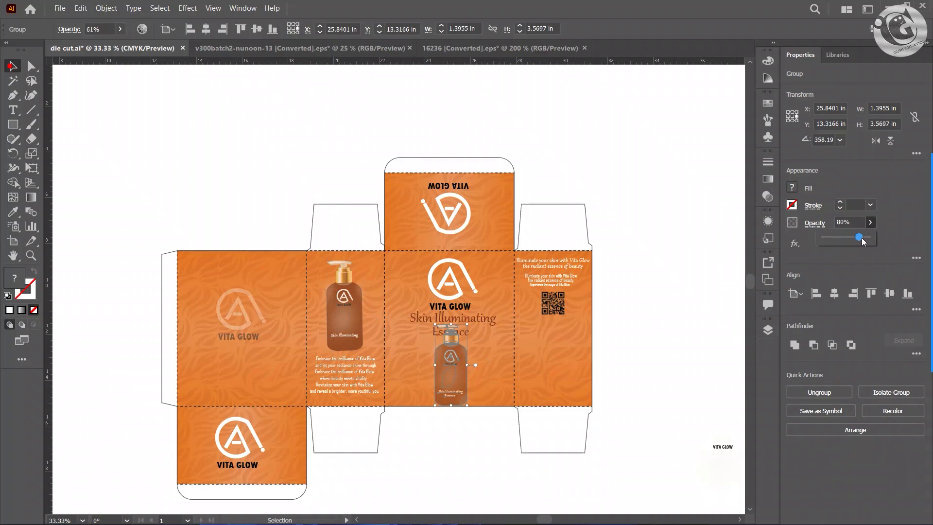
{"action": "left_click", "coordinate": [689, 243]}
{"action": "scroll", "coordinate": [561, 345], "scroll_direction": "left", "scroll_amount": 2}
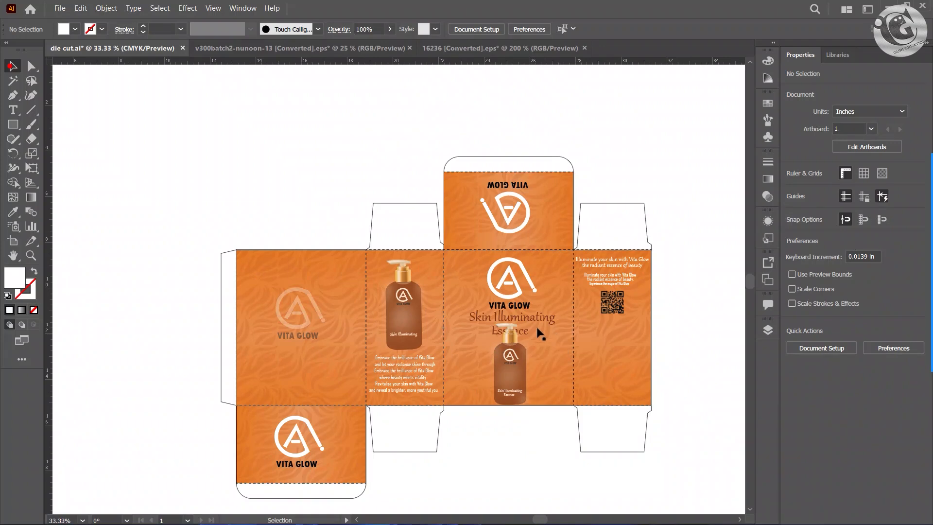
Copy the front bottle onto the narrow panel below the QR code and lower the copy's opacity to about 62%.
{"action": "left_click_drag", "start_coordinate": [511, 340], "coordinate": [418, 337]}
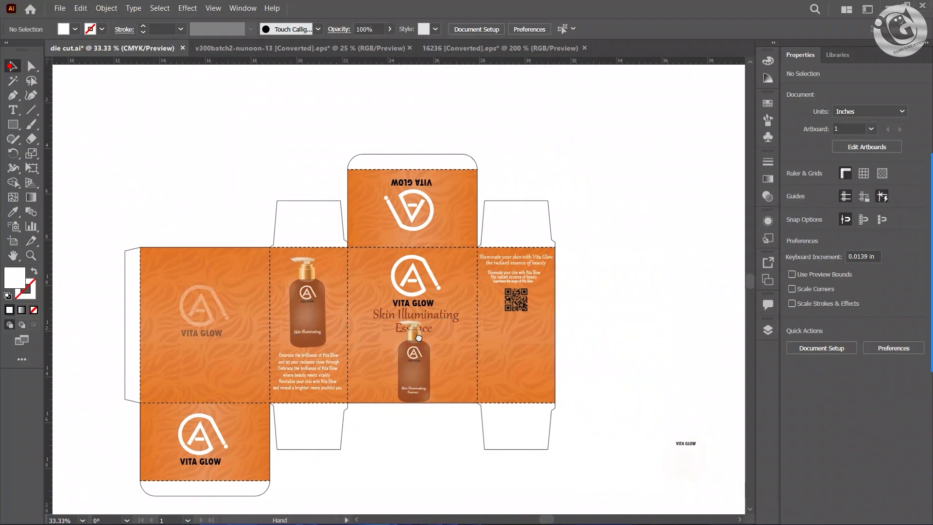
{"action": "left_click_drag", "start_coordinate": [419, 369], "coordinate": [523, 368]}
{"action": "left_click_drag", "start_coordinate": [856, 239], "coordinate": [847, 236]}
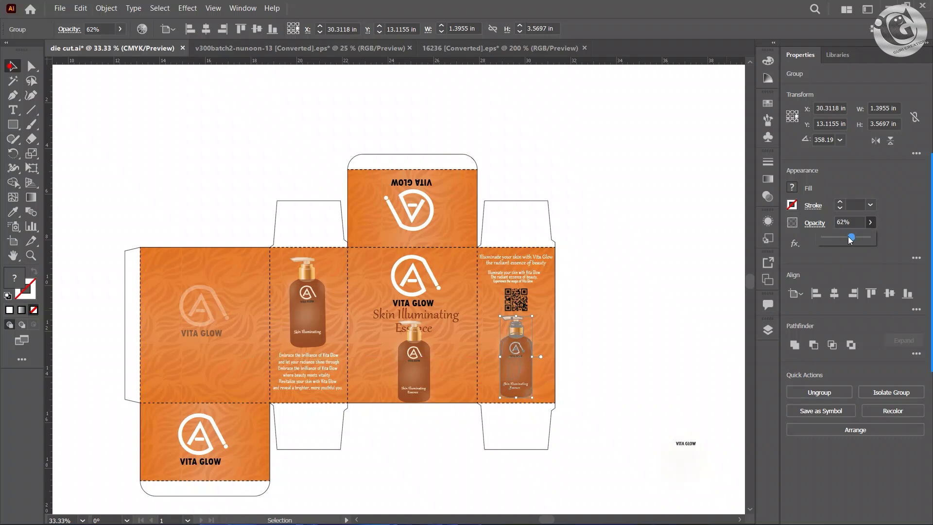
{"action": "scroll", "coordinate": [645, 339], "scroll_direction": "up", "scroll_amount": 5}
{"action": "left_click", "coordinate": [645, 339]}
{"action": "scroll", "coordinate": [643, 334], "scroll_direction": "down", "scroll_amount": 10}
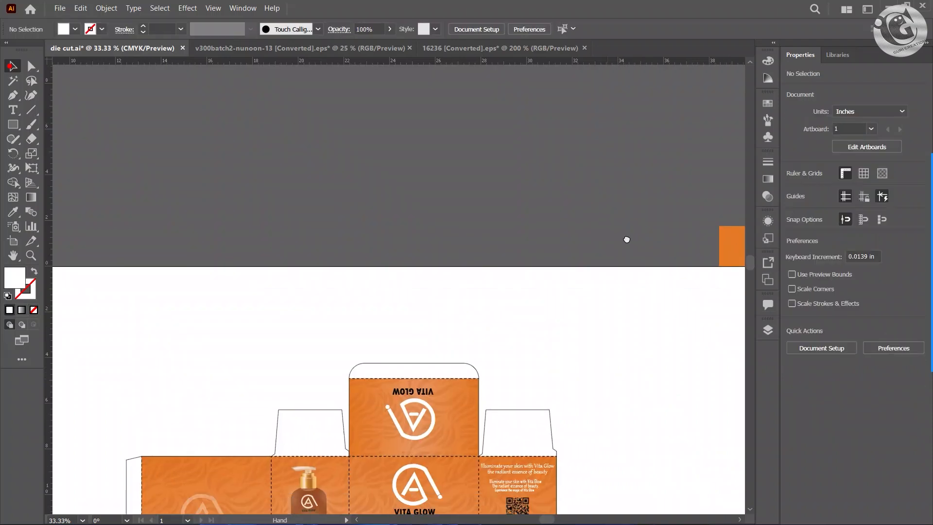
{"action": "scroll", "coordinate": [671, 160], "scroll_direction": "up", "scroll_amount": 1}
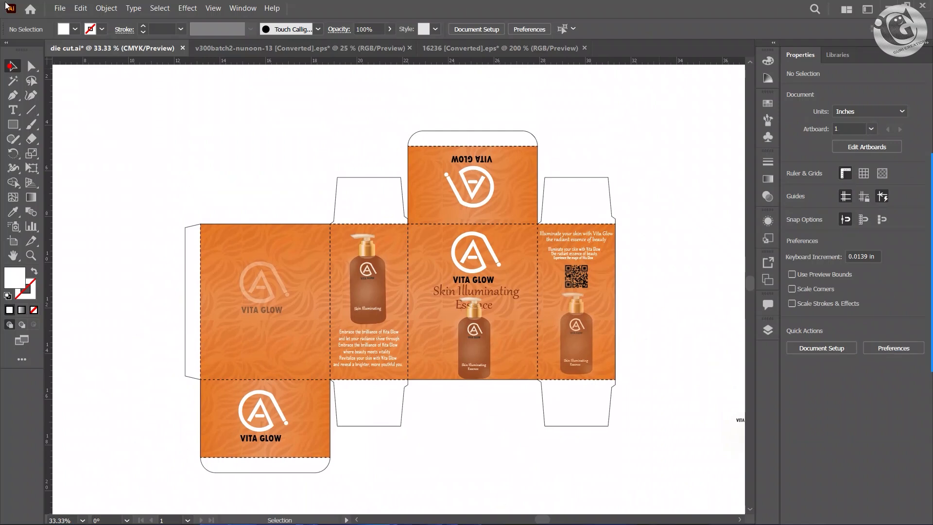
{"action": "scroll", "coordinate": [468, 350], "scroll_direction": "up", "scroll_amount": 1}
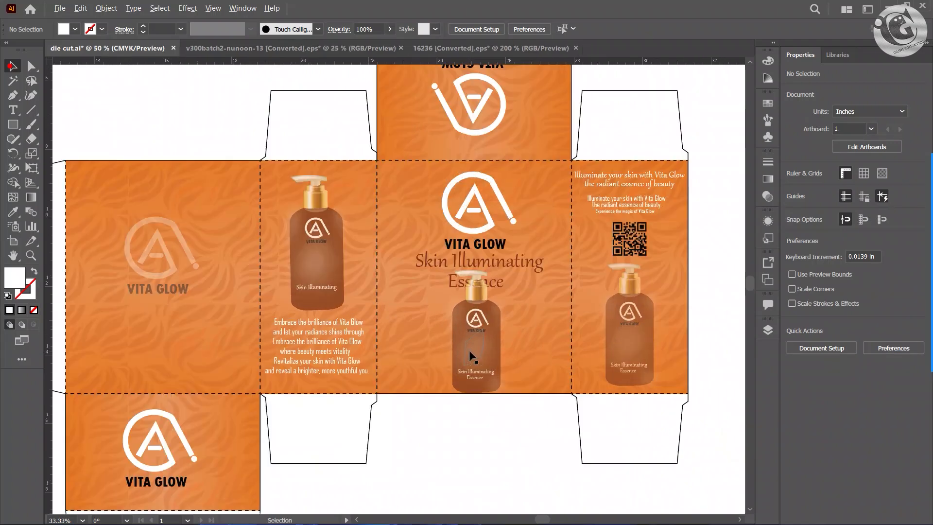
{"action": "scroll", "coordinate": [468, 350], "scroll_direction": "down", "scroll_amount": 1}
{"action": "scroll", "coordinate": [428, 442], "scroll_direction": "down", "scroll_amount": 1}
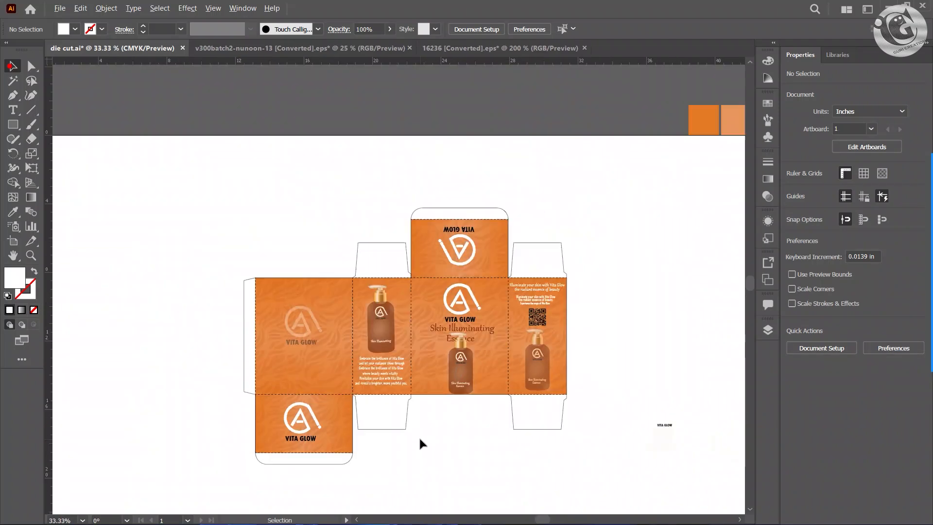
Move the leftover blurred highlights and stray text objects from beside the box layout off the artboard and delete them.
{"action": "left_click_drag", "start_coordinate": [229, 234], "coordinate": [596, 487]}
{"action": "left_click_drag", "start_coordinate": [613, 450], "coordinate": [572, 422]}
{"action": "scroll", "coordinate": [498, 438], "scroll_direction": "down", "scroll_amount": 1}
{"action": "left_click_drag", "start_coordinate": [498, 438], "coordinate": [459, 358]}
{"action": "left_click_drag", "start_coordinate": [539, 319], "coordinate": [606, 379]}
{"action": "left_click_drag", "start_coordinate": [577, 351], "coordinate": [672, 343]}
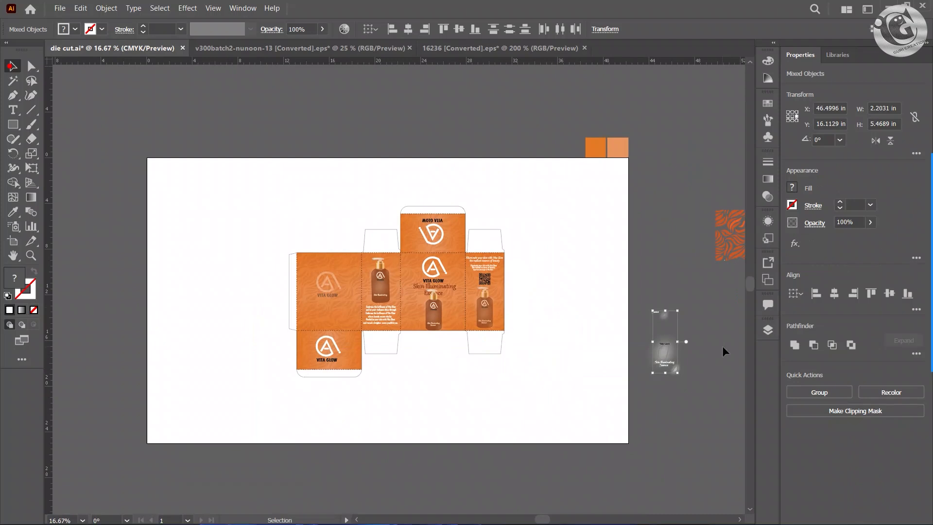
{"action": "left_click", "coordinate": [520, 250]}
{"action": "left_click_drag", "start_coordinate": [605, 280], "coordinate": [710, 416]}
{"action": "key", "text": "Delete"}
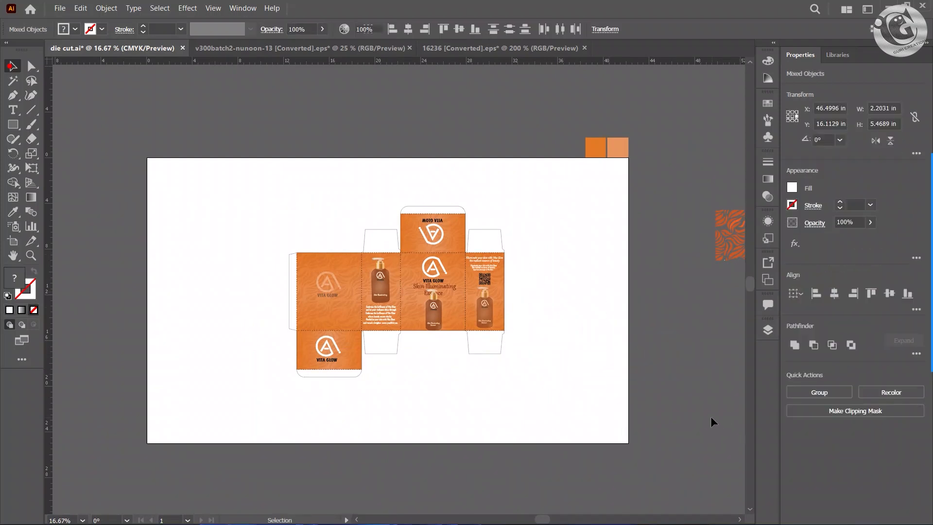
Examine the artwork on every panel of the box layout, up close and as a whole.
{"action": "scroll", "coordinate": [412, 328], "scroll_direction": "up", "scroll_amount": 2}
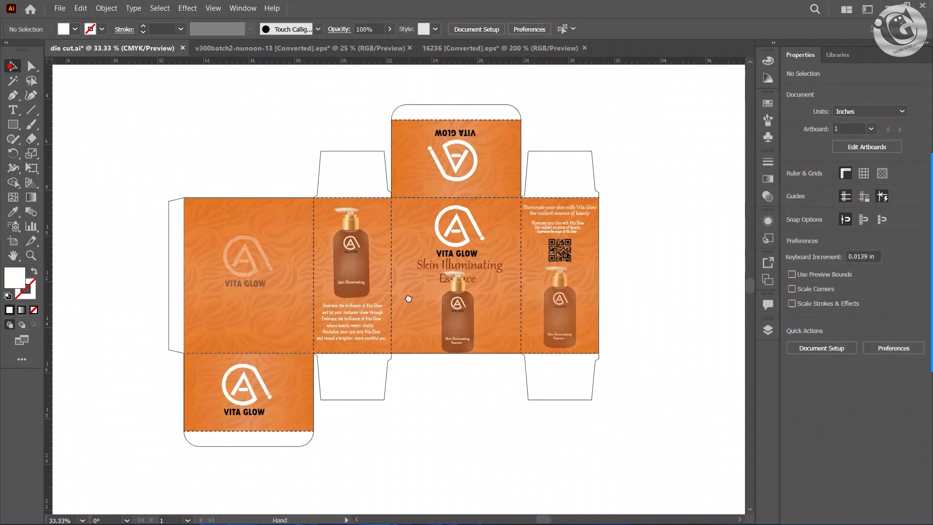
{"action": "scroll", "coordinate": [417, 312], "scroll_direction": "up", "scroll_amount": 1}
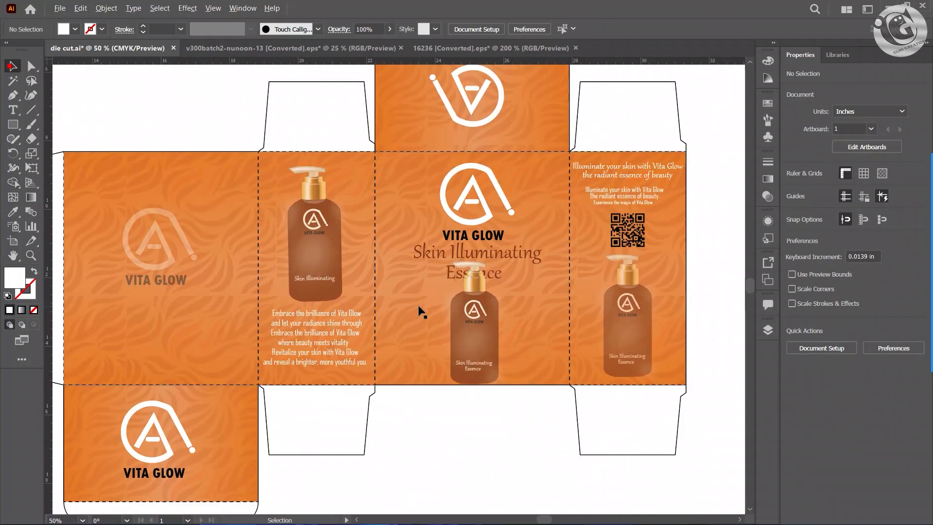
{"action": "scroll", "coordinate": [420, 311], "scroll_direction": "down", "scroll_amount": 1}
{"action": "scroll", "coordinate": [331, 343], "scroll_direction": "up", "scroll_amount": 1}
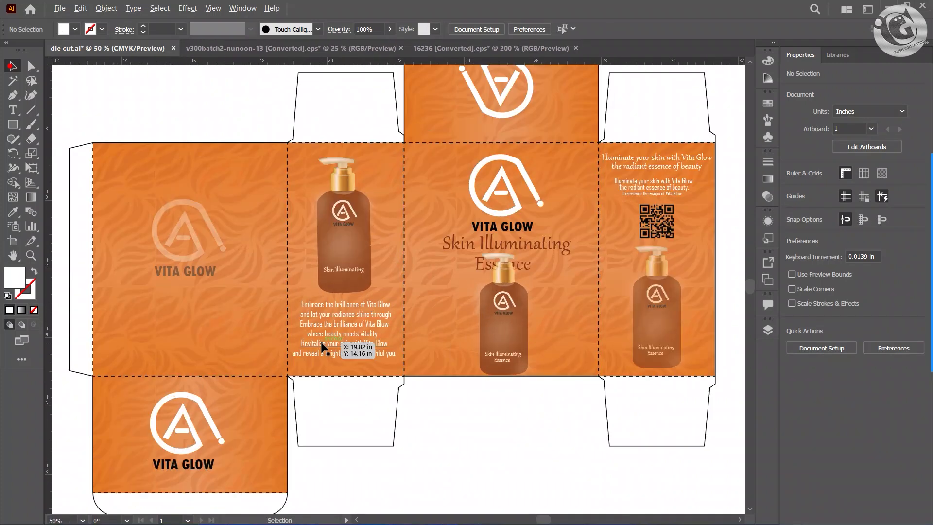
{"action": "scroll", "coordinate": [321, 343], "scroll_direction": "down", "scroll_amount": 1}
{"action": "scroll", "coordinate": [583, 225], "scroll_direction": "up", "scroll_amount": 1}
{"action": "scroll", "coordinate": [557, 224], "scroll_direction": "up", "scroll_amount": 1}
{"action": "scroll", "coordinate": [517, 233], "scroll_direction": "down", "scroll_amount": 1}
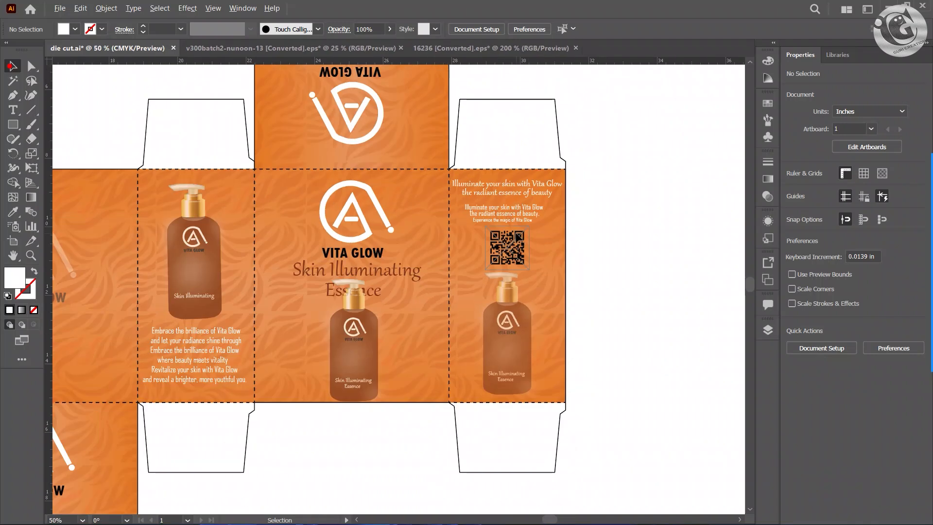
{"action": "scroll", "coordinate": [515, 235], "scroll_direction": "down", "scroll_amount": 1}
{"action": "left_click_drag", "start_coordinate": [366, 271], "coordinate": [430, 299]}
{"action": "scroll", "coordinate": [396, 284], "scroll_direction": "up", "scroll_amount": 1}
{"action": "scroll", "coordinate": [429, 299], "scroll_direction": "down", "scroll_amount": 1}
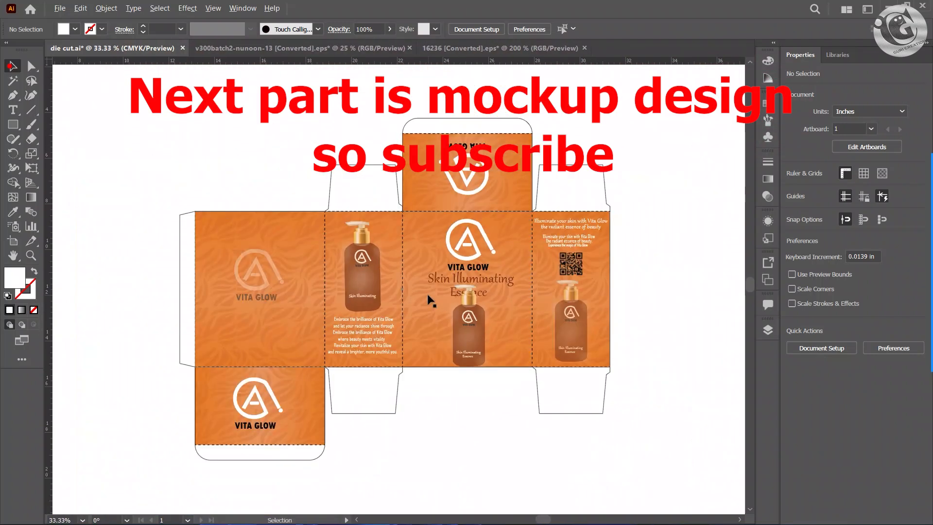